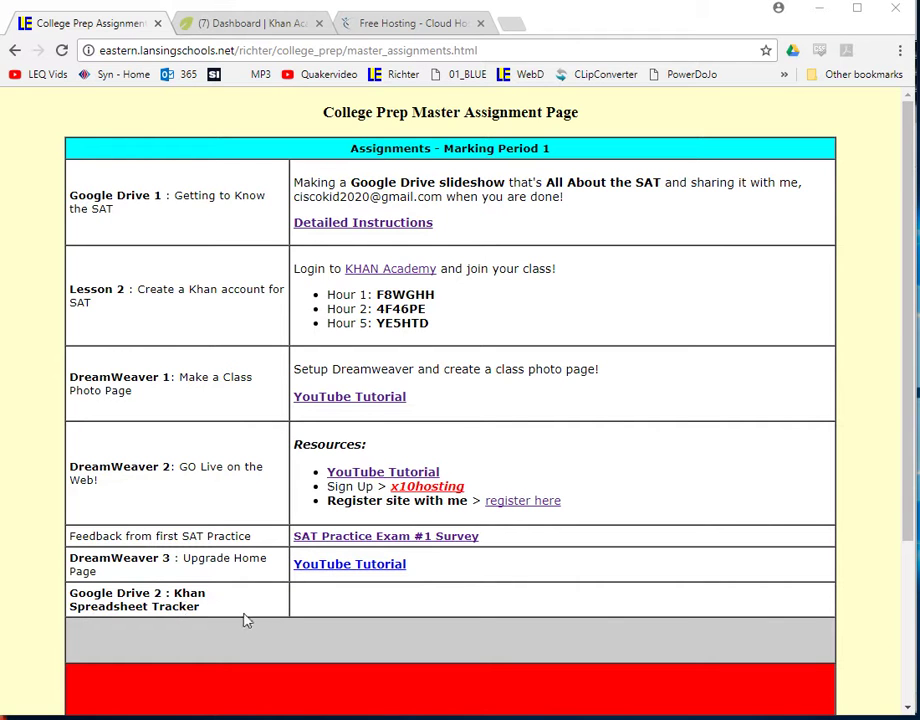
Create a new blank Google Sheets spreadsheet from Google Drive in a new browser tab.
{"action": "left_click", "coordinate": [516, 24]}
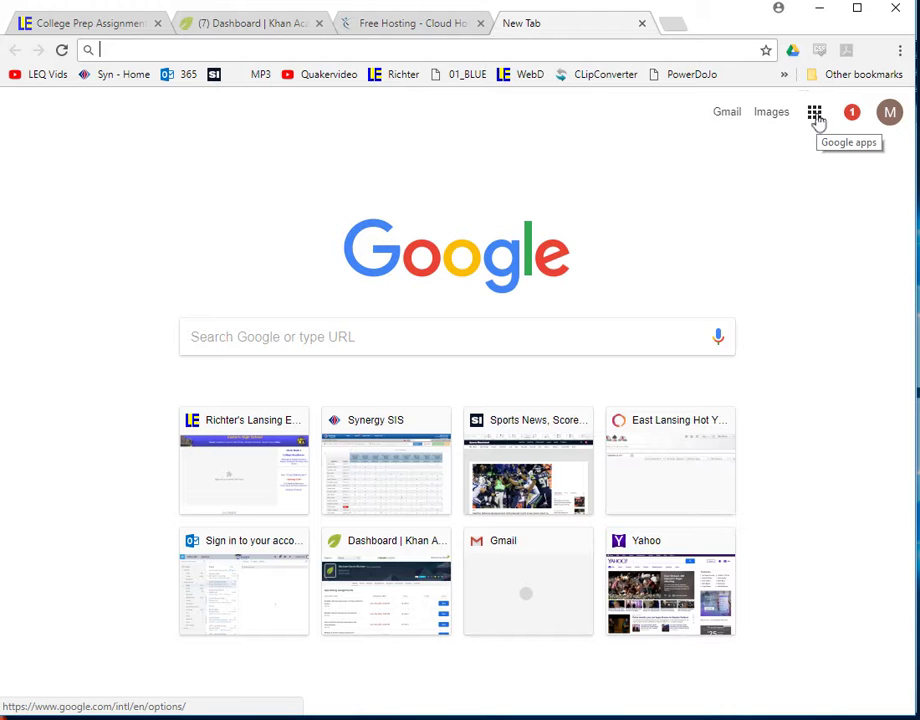
{"action": "left_click", "coordinate": [815, 116]}
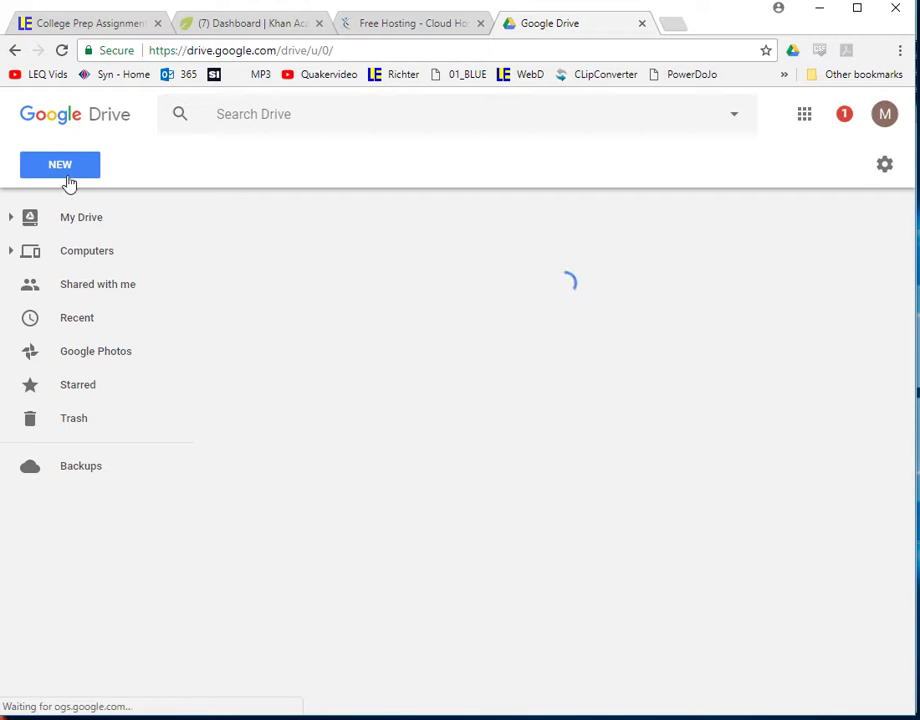
{"action": "left_click", "coordinate": [59, 170]}
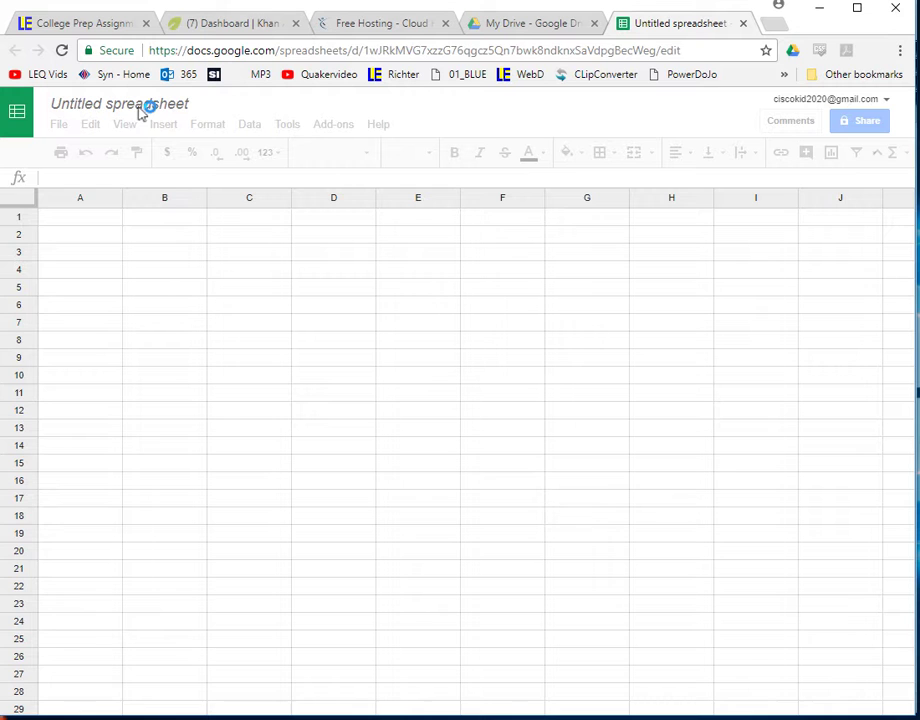
Rename the spreadsheet to 'Khan Tracker - ' followed by the owner's surname.
{"action": "left_click", "coordinate": [197, 110]}
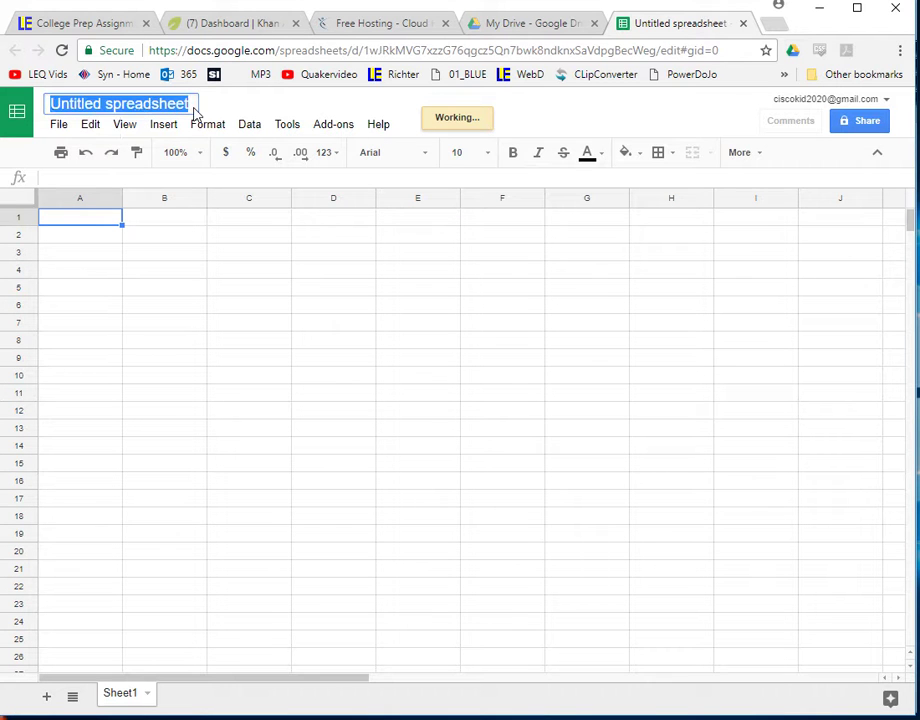
{"action": "type", "text": "Khan "}
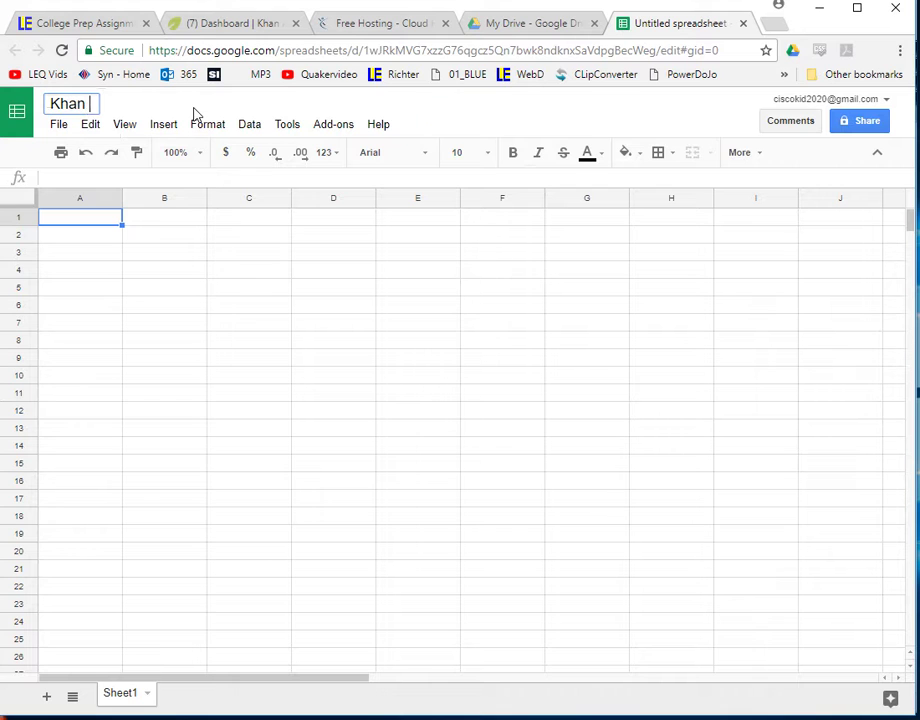
{"action": "type", "text": "Track"}
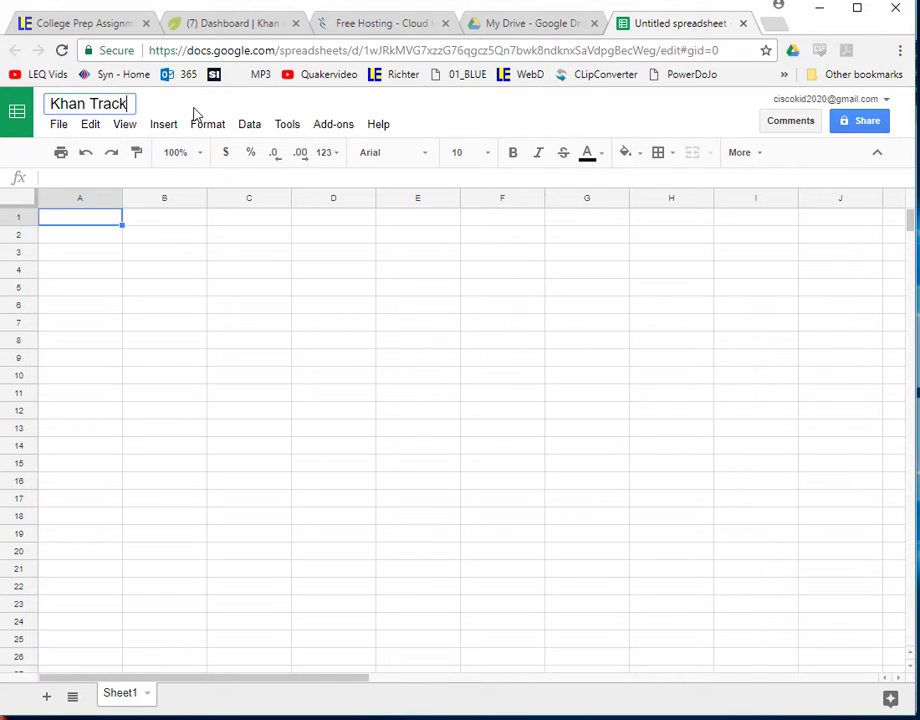
{"action": "type", "text": "er - Richter"}
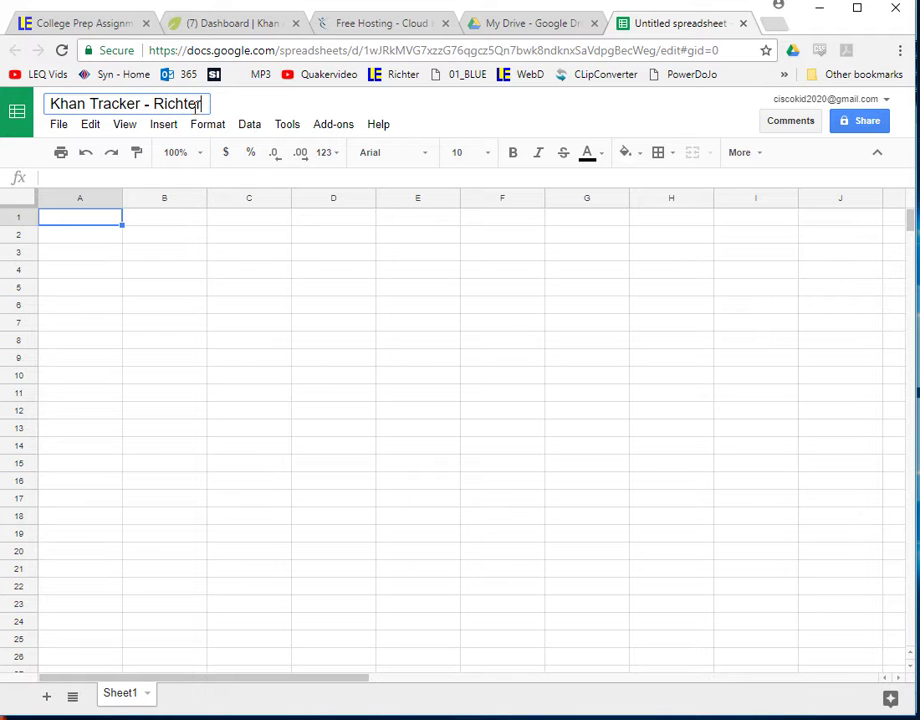
{"action": "left_click", "coordinate": [152, 308]}
{"action": "left_click", "coordinate": [103, 220]}
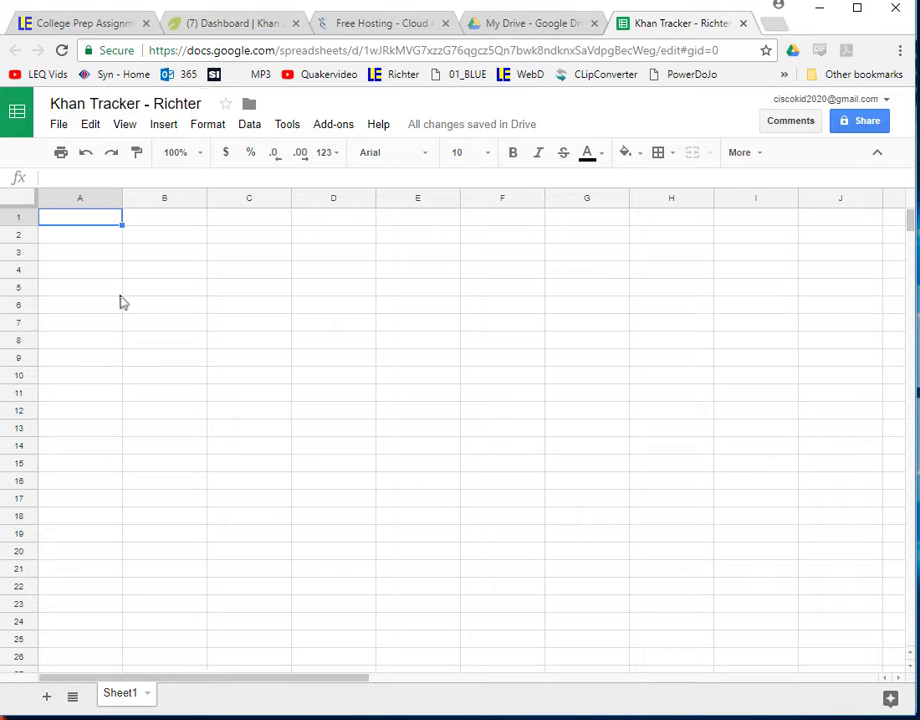
Enter the header Date in A1 and the date 9/25 in A2.
{"action": "left_click", "coordinate": [78, 236]}
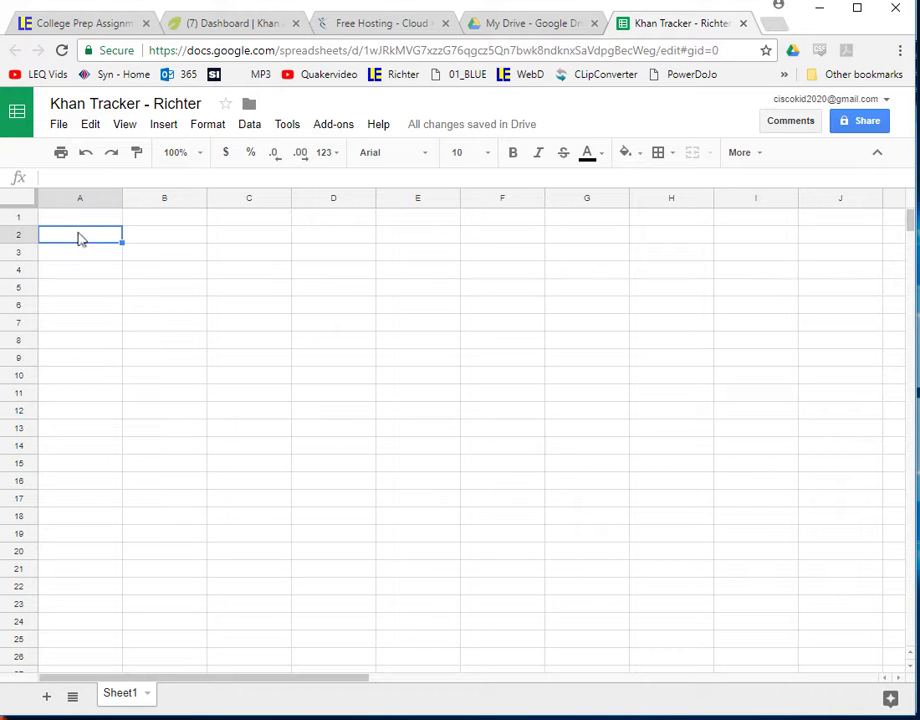
{"action": "left_click", "coordinate": [82, 223]}
{"action": "left_click", "coordinate": [84, 235]}
{"action": "left_click", "coordinate": [88, 218]}
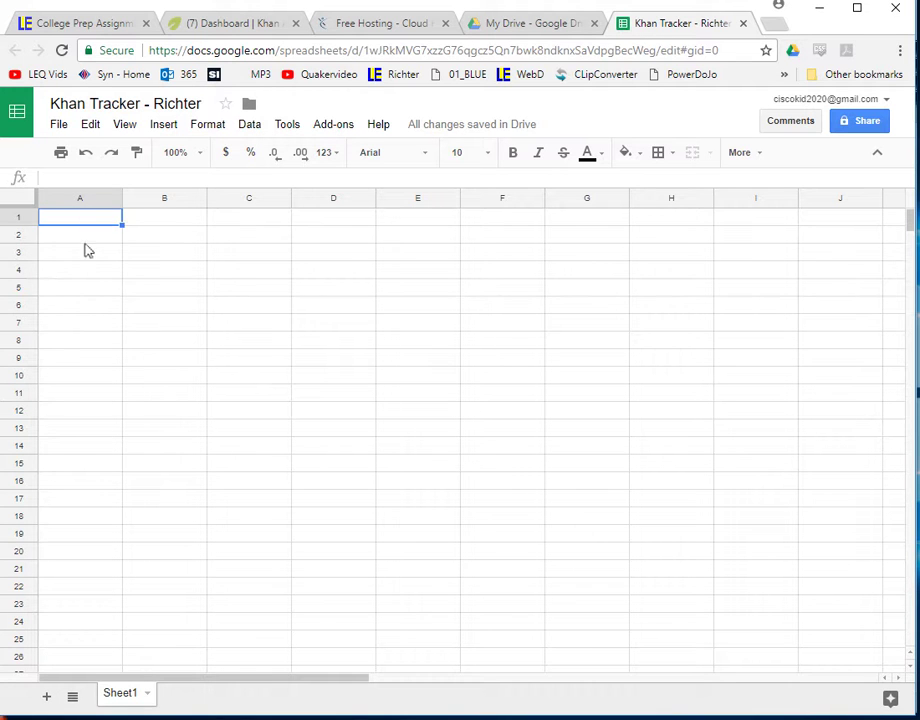
{"action": "left_click", "coordinate": [86, 247]}
{"action": "left_click", "coordinate": [98, 224]}
{"action": "left_click", "coordinate": [100, 240]}
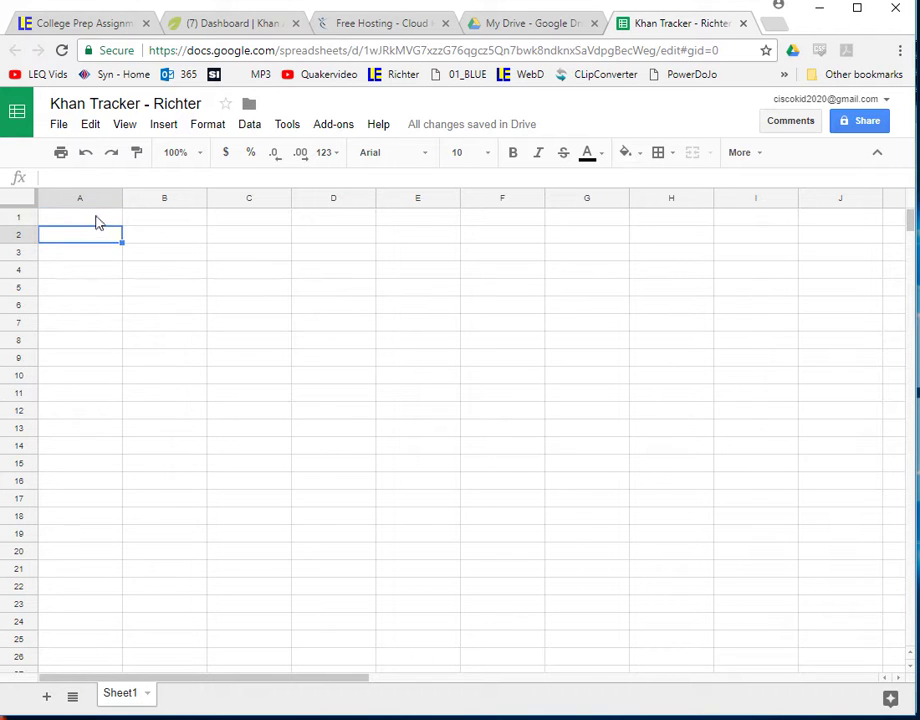
{"action": "left_click", "coordinate": [97, 222]}
{"action": "type", "text": "Date"}
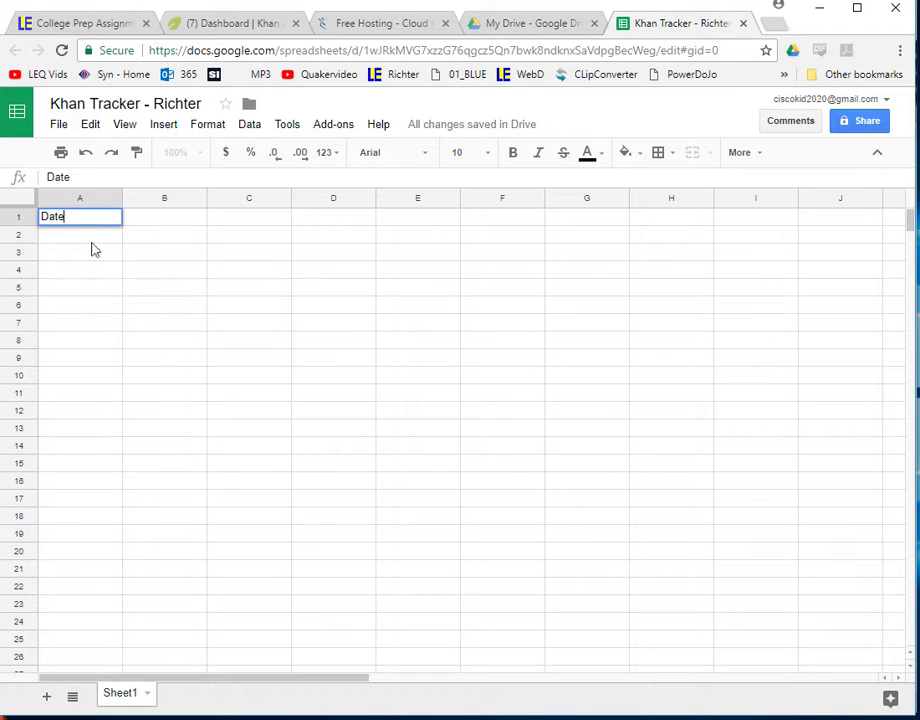
{"action": "key", "text": "Return"}
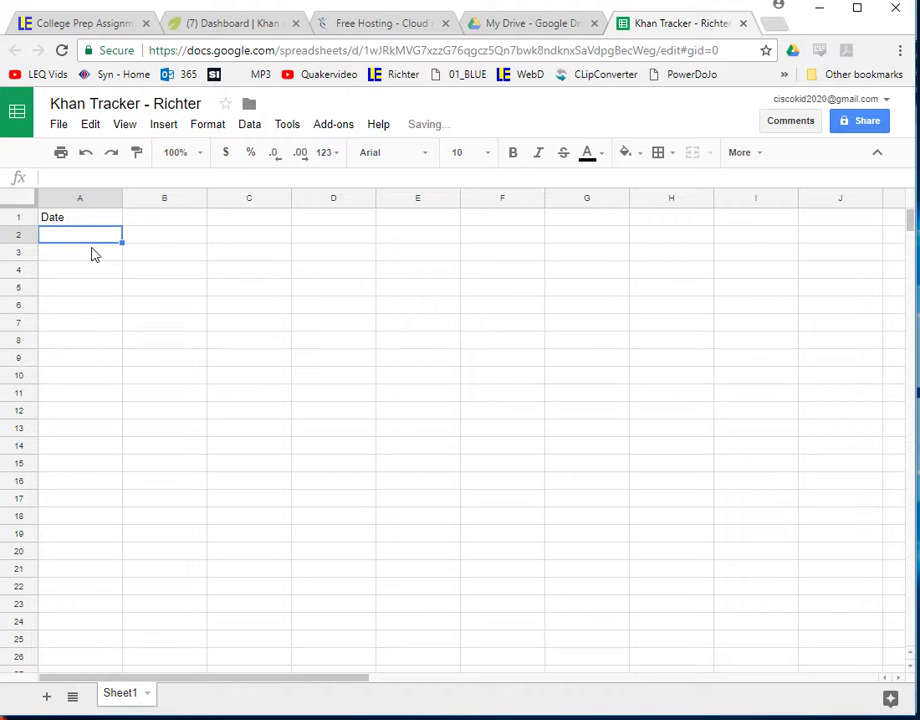
{"action": "type", "text": "9"}
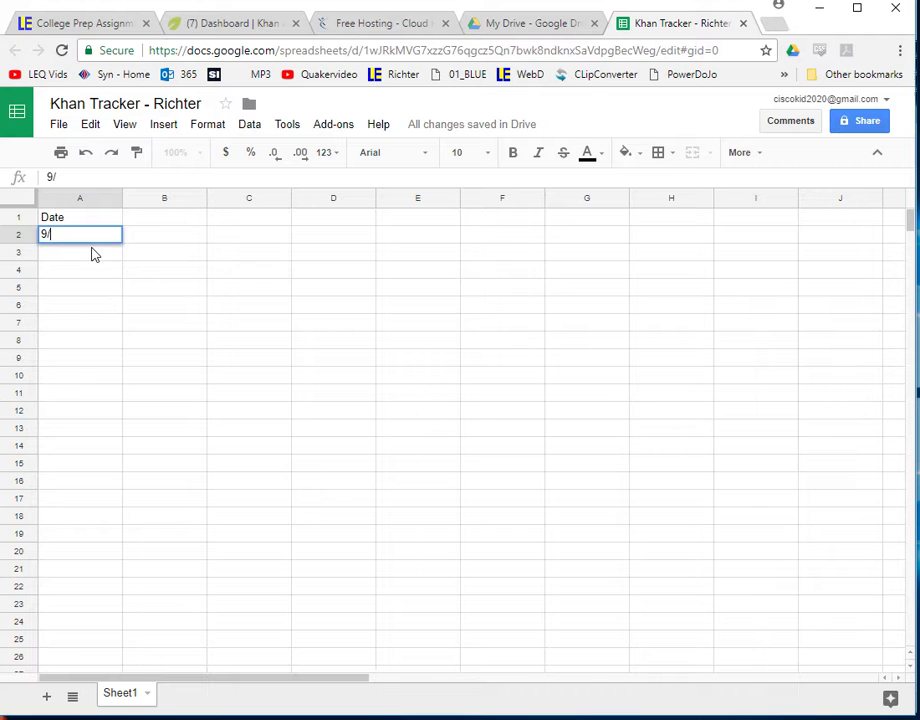
{"action": "type", "text": "/25"}
{"action": "left_click", "coordinate": [168, 236]}
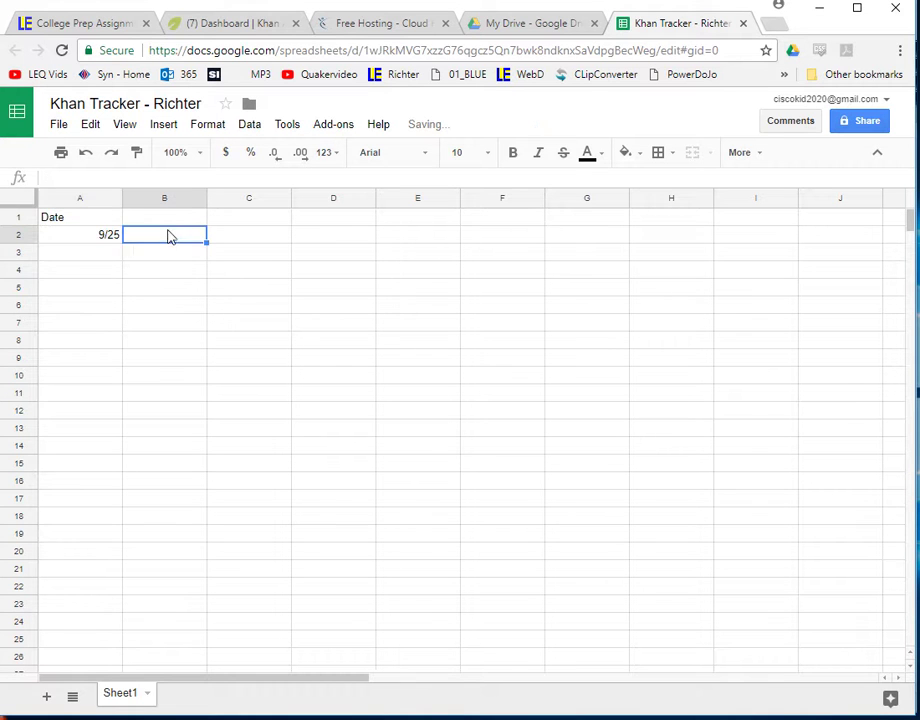
Center-align all of column A.
{"action": "left_click", "coordinate": [100, 200]}
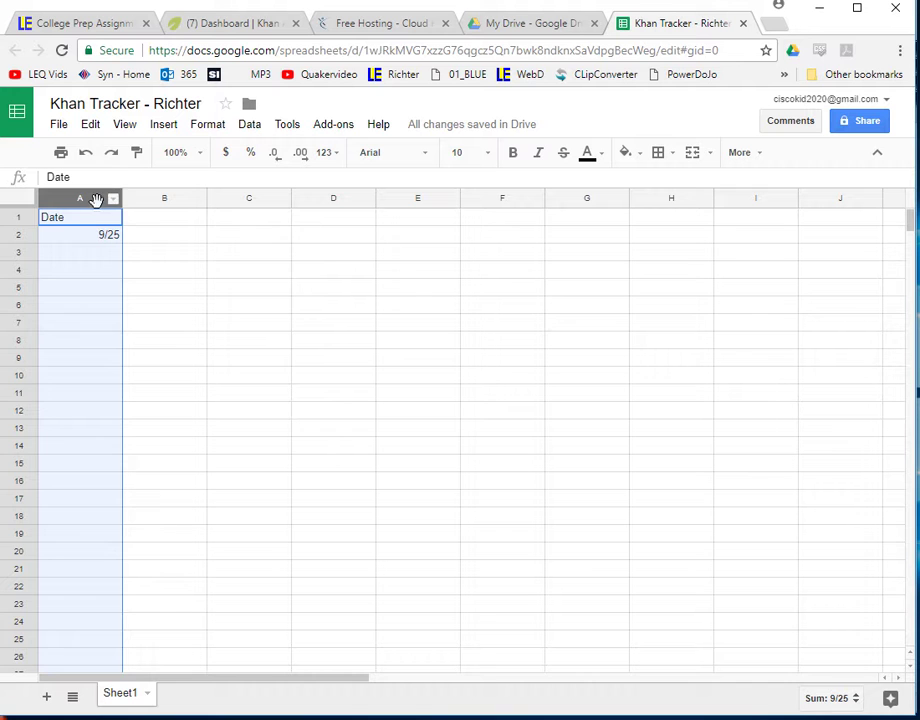
{"action": "left_click", "coordinate": [140, 238]}
{"action": "left_click", "coordinate": [86, 238]}
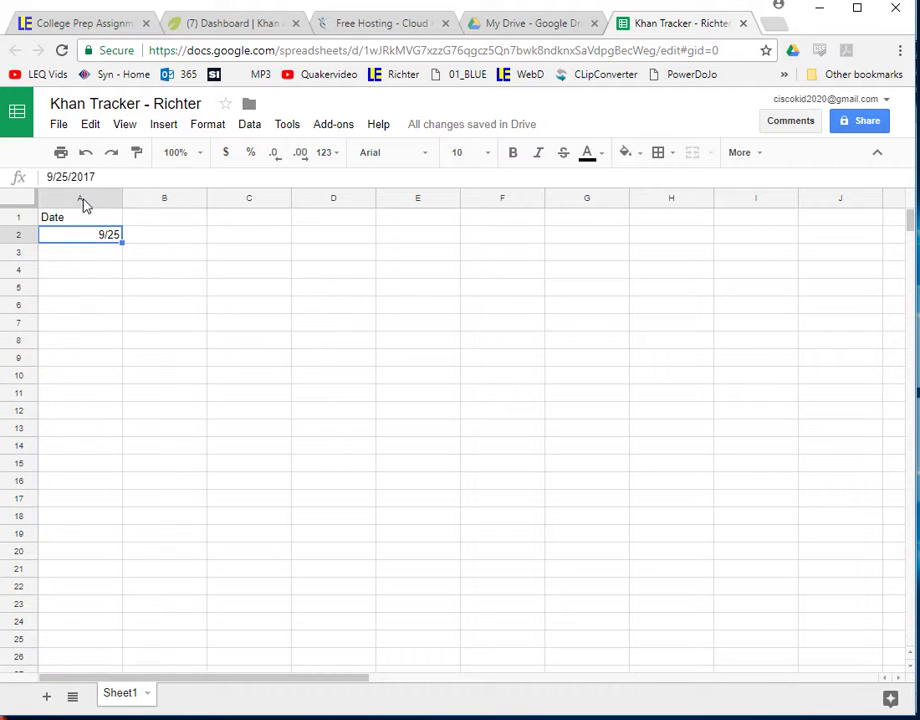
{"action": "left_click", "coordinate": [59, 195]}
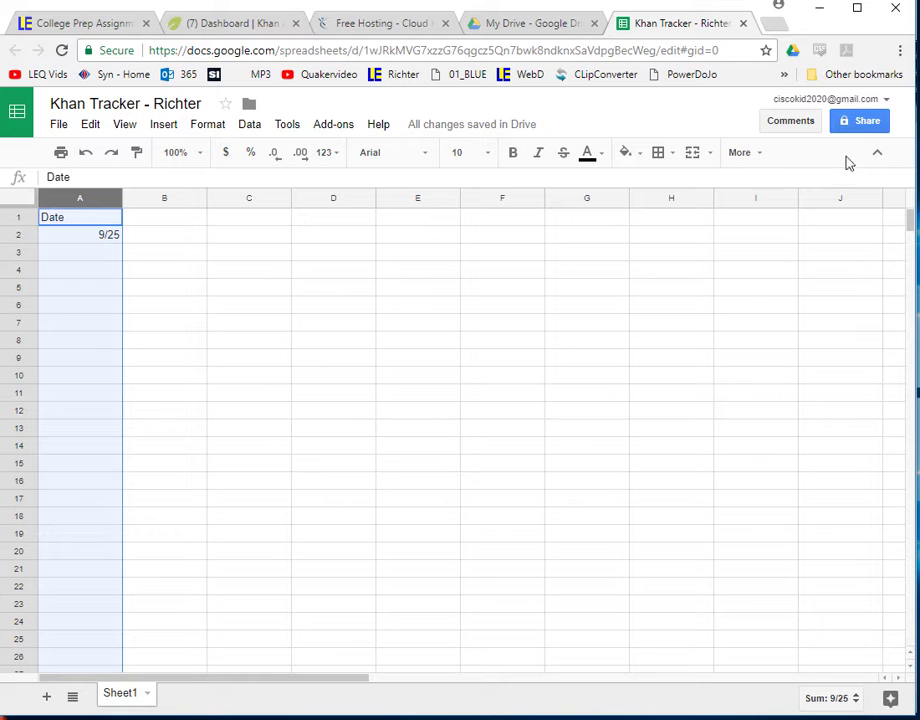
{"action": "left_click", "coordinate": [757, 158]}
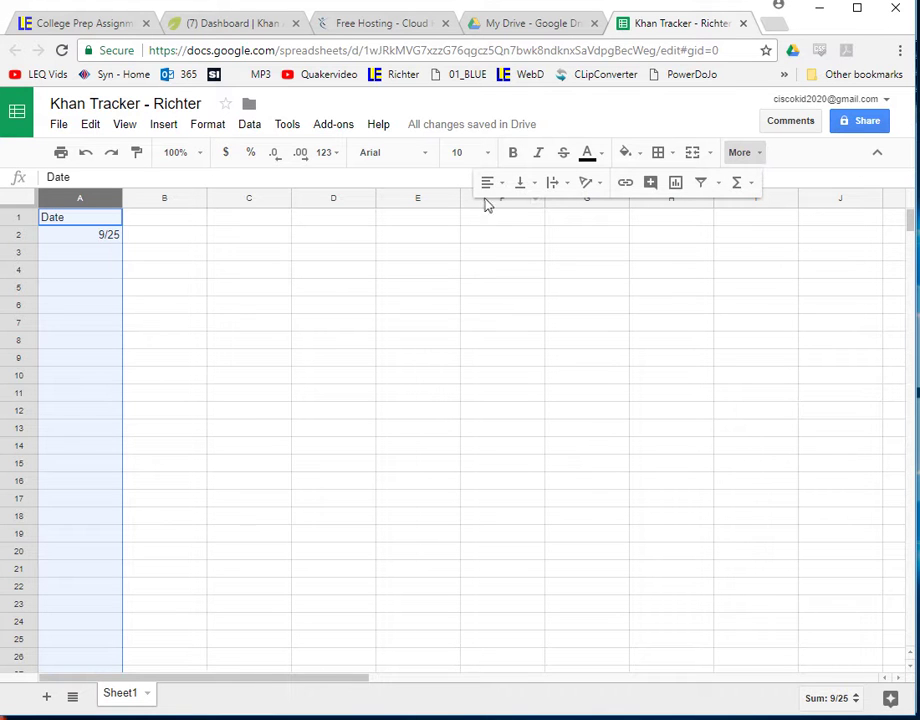
{"action": "left_click", "coordinate": [489, 183]}
{"action": "left_click", "coordinate": [515, 214]}
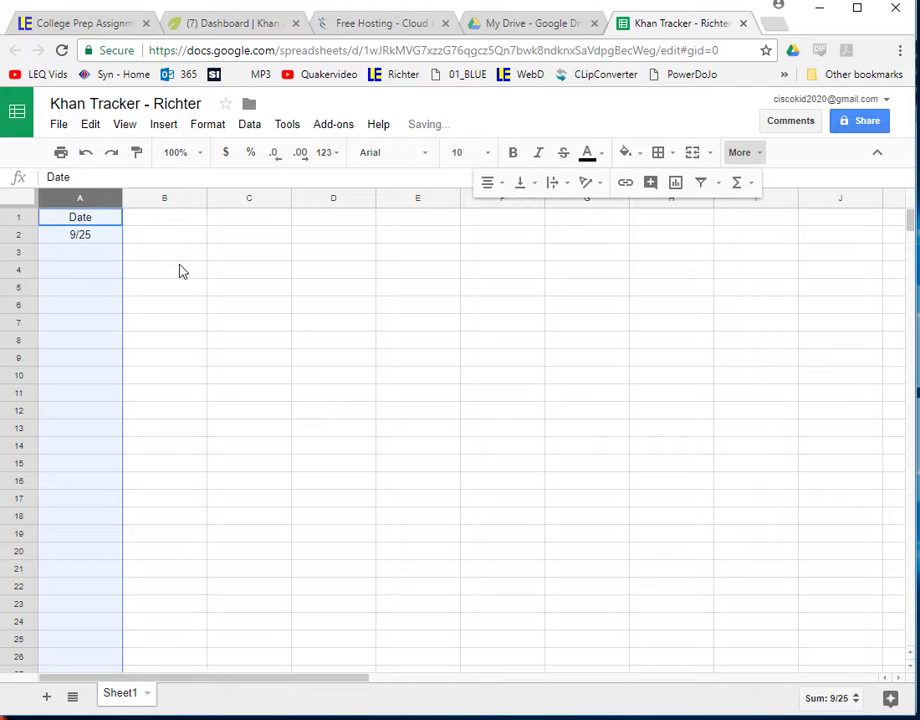
{"action": "left_click", "coordinate": [164, 240]}
{"action": "left_click", "coordinate": [161, 220]}
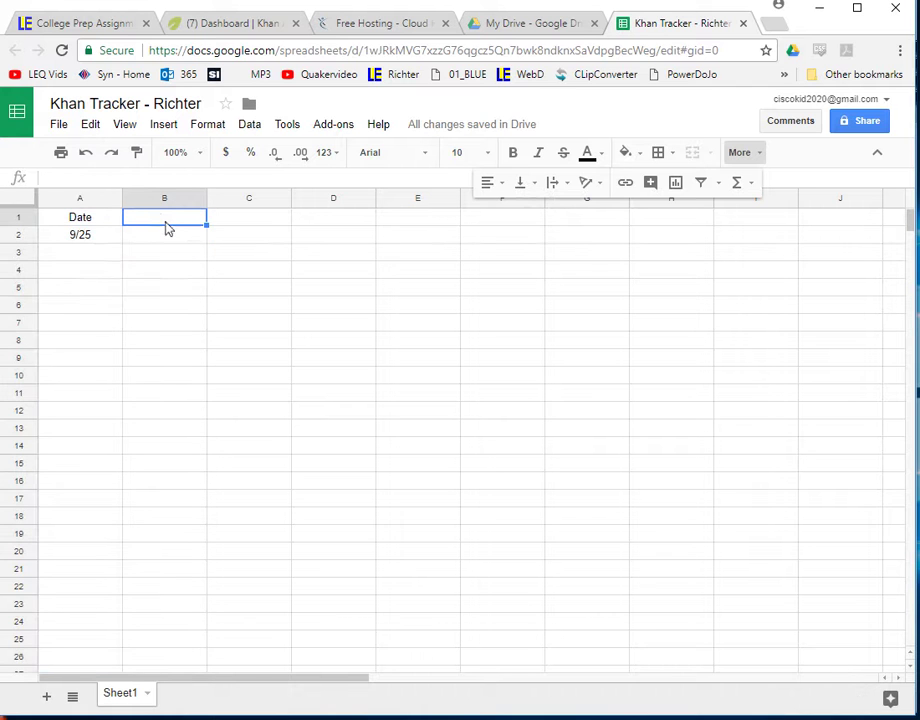
Clear a stray letter from B1, then enter headers math in B1 and Reading in C1.
{"action": "type", "text": "S"}
{"action": "left_click", "coordinate": [157, 242]}
{"action": "double_click", "coordinate": [159, 221]}
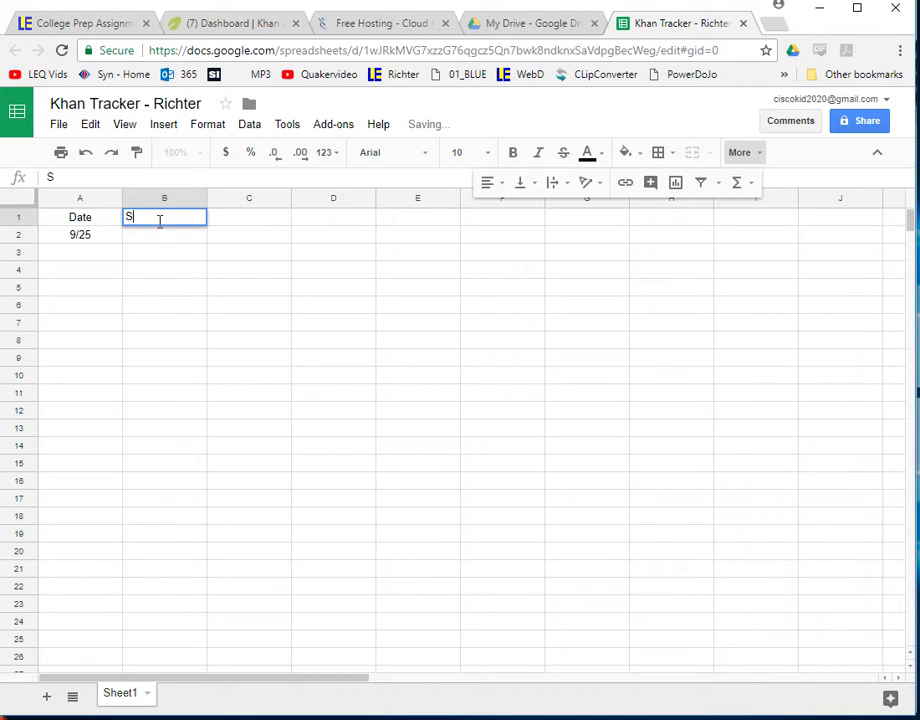
{"action": "key", "text": "BackSpace"}
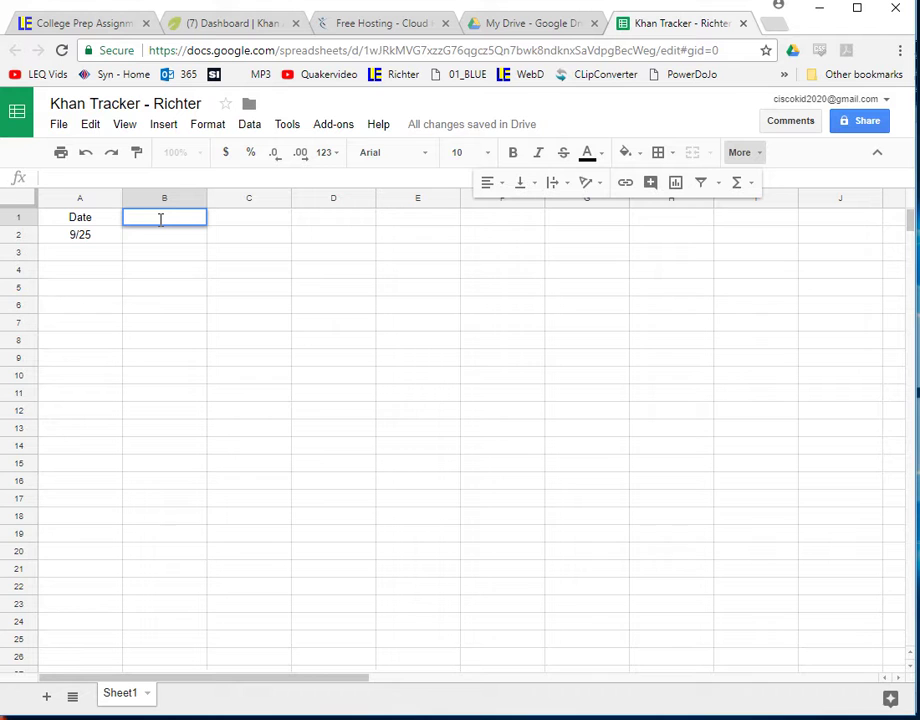
{"action": "type", "text": "math"}
{"action": "key", "text": "Tab"}
{"action": "type", "text": "Reading"}
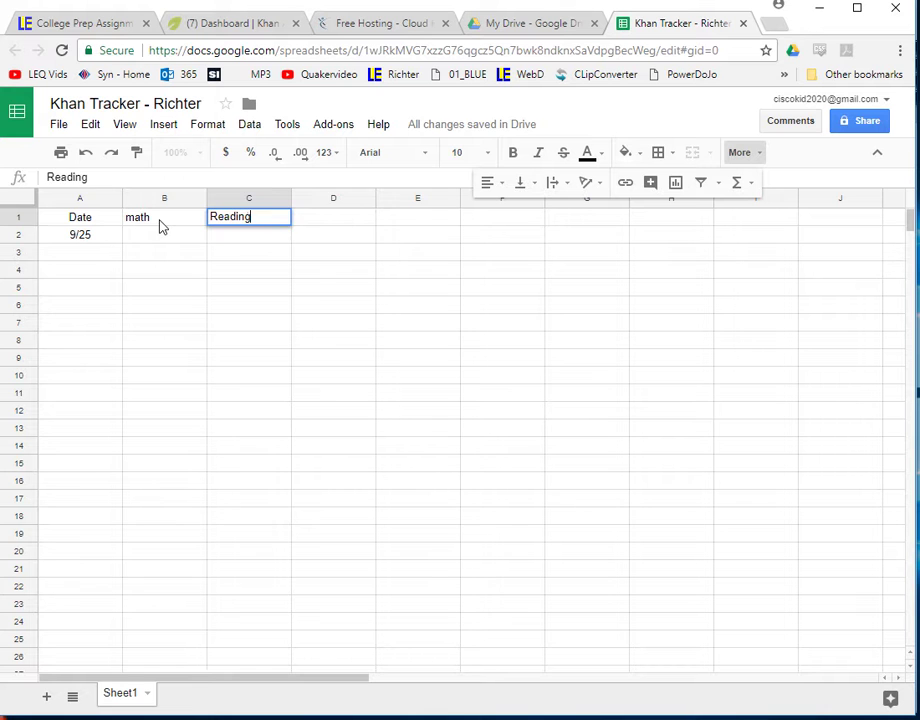
{"action": "key", "text": "Tab"}
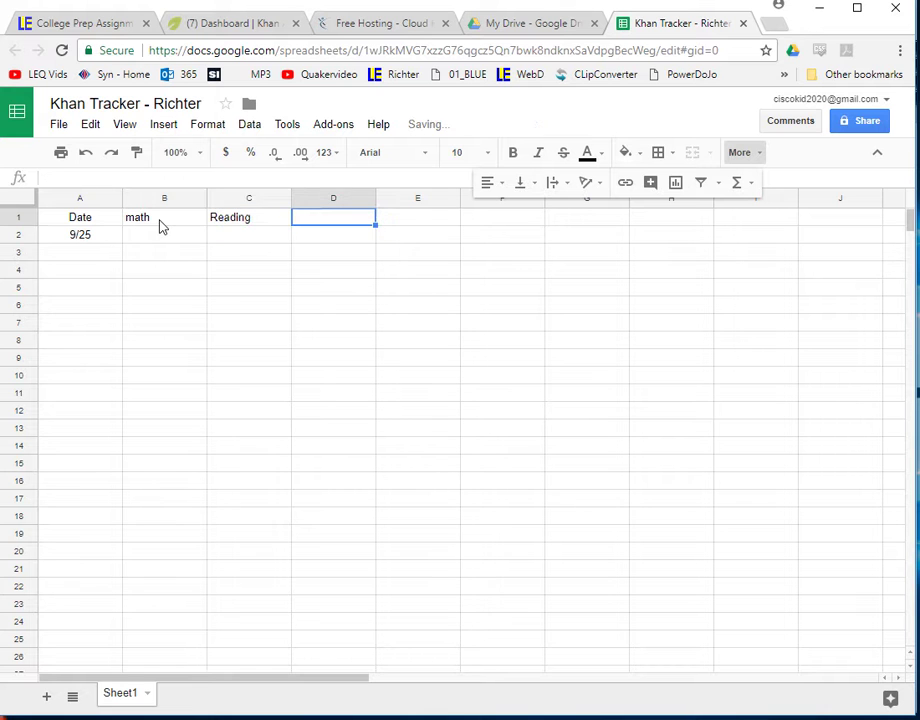
Enter total in D1, then reveal Khan Academy Practice test 1 scores: 770 total, 390 math, 380 reading.
{"action": "type", "text": "total"}
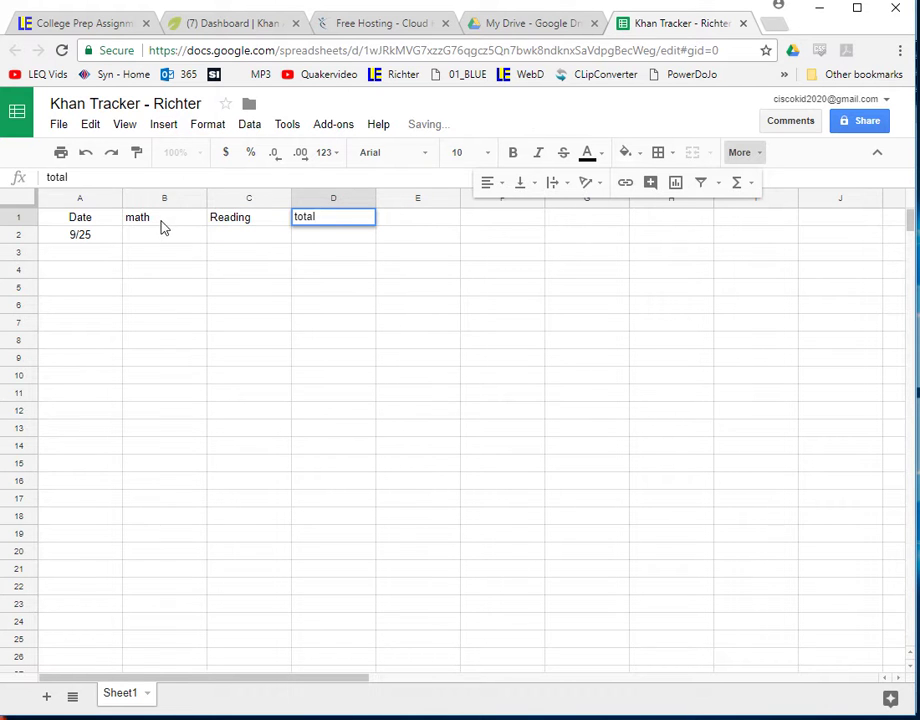
{"action": "left_click", "coordinate": [164, 228]}
{"action": "left_click", "coordinate": [244, 22]}
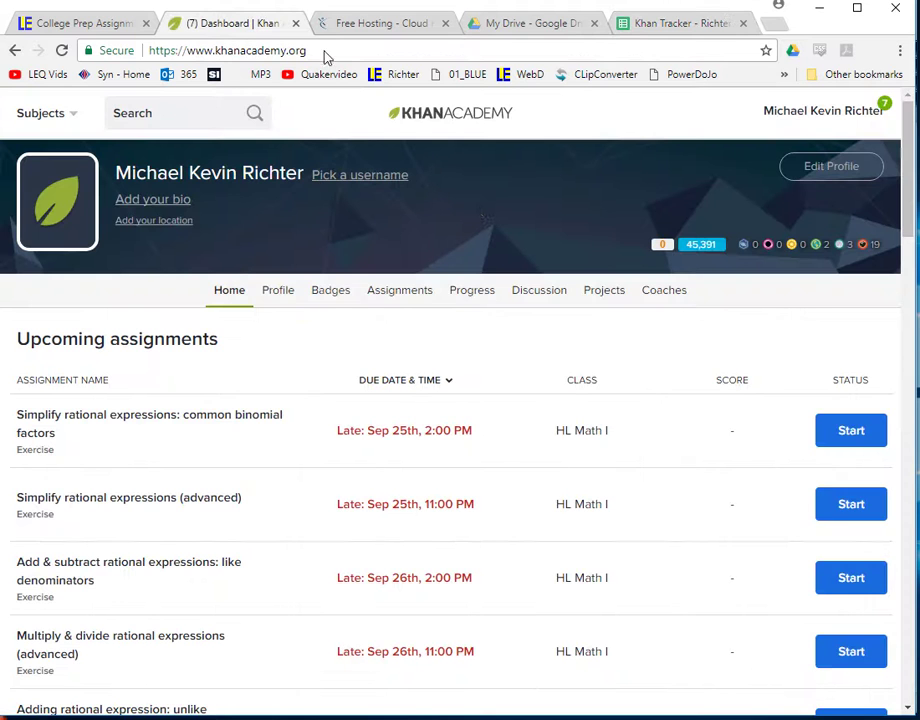
{"action": "scroll", "coordinate": [568, 334], "scroll_direction": "down", "scroll_amount": 5}
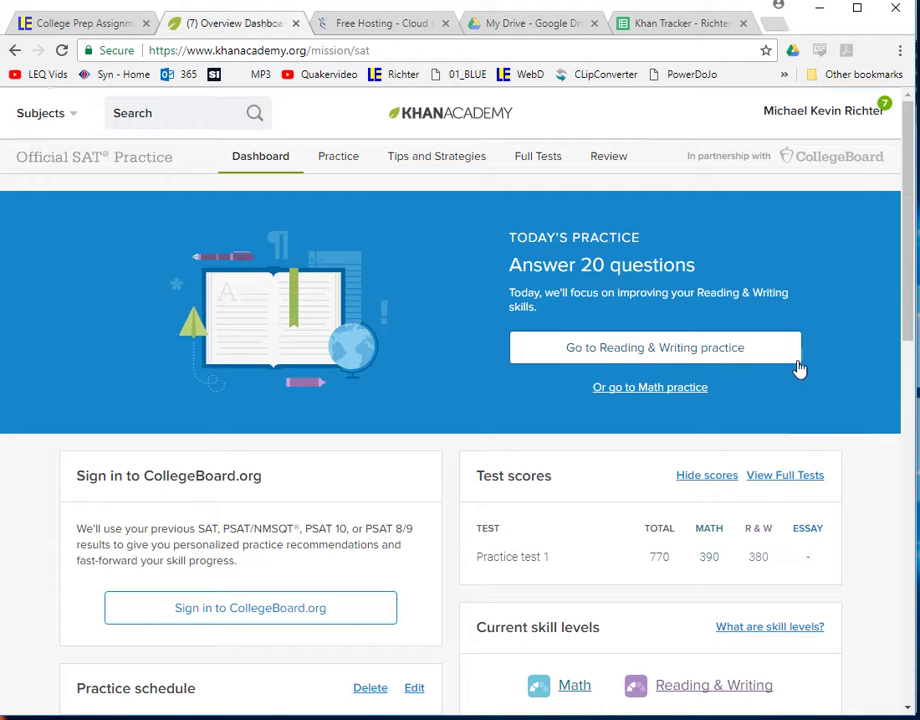
{"action": "scroll", "coordinate": [722, 371], "scroll_direction": "down", "scroll_amount": 3}
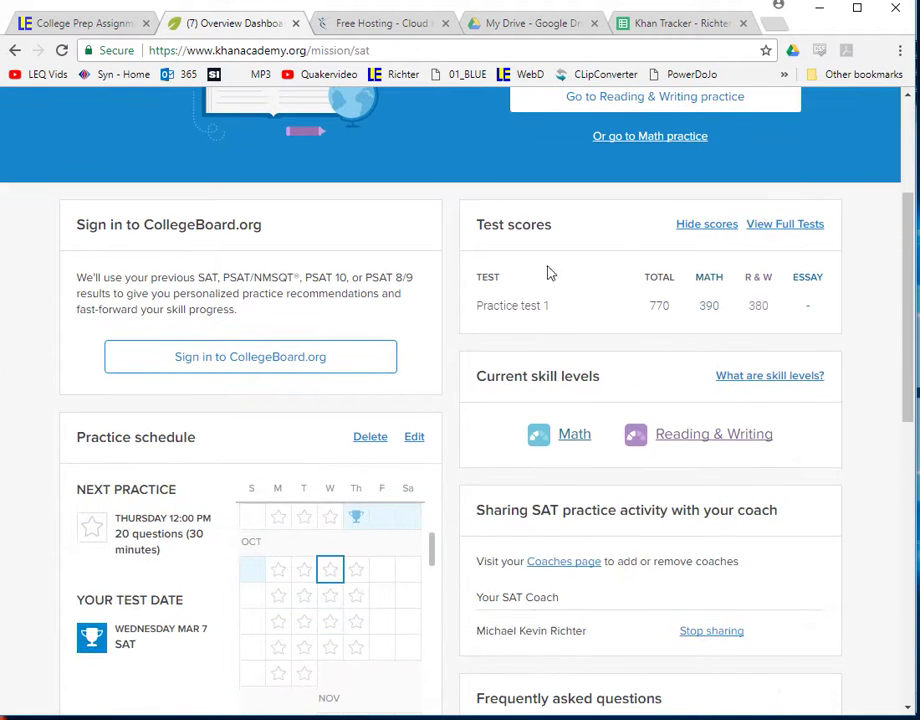
{"action": "left_click", "coordinate": [700, 226]}
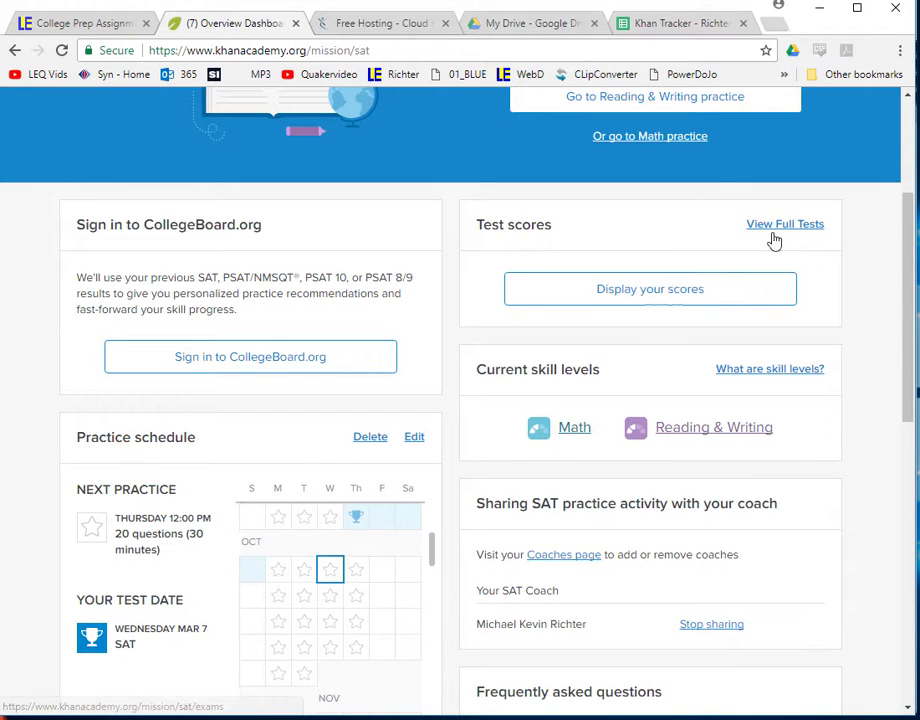
{"action": "left_click", "coordinate": [700, 288]}
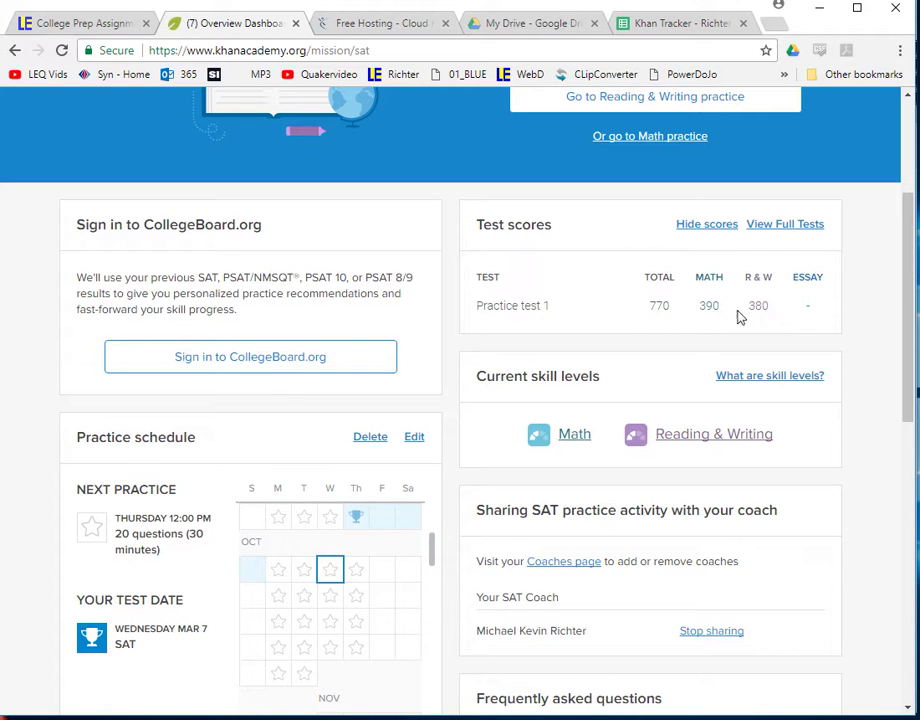
Enter the scores 390, 380 and 770 in cells B2, C2 and D2.
{"action": "left_click", "coordinate": [659, 30]}
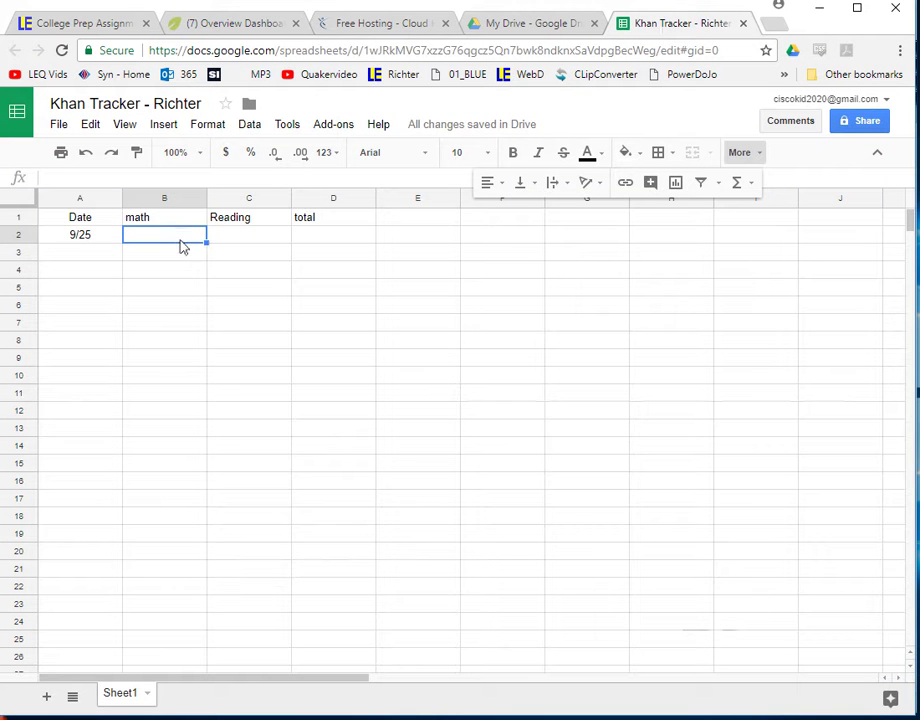
{"action": "type", "text": "390"}
{"action": "left_click", "coordinate": [244, 242]}
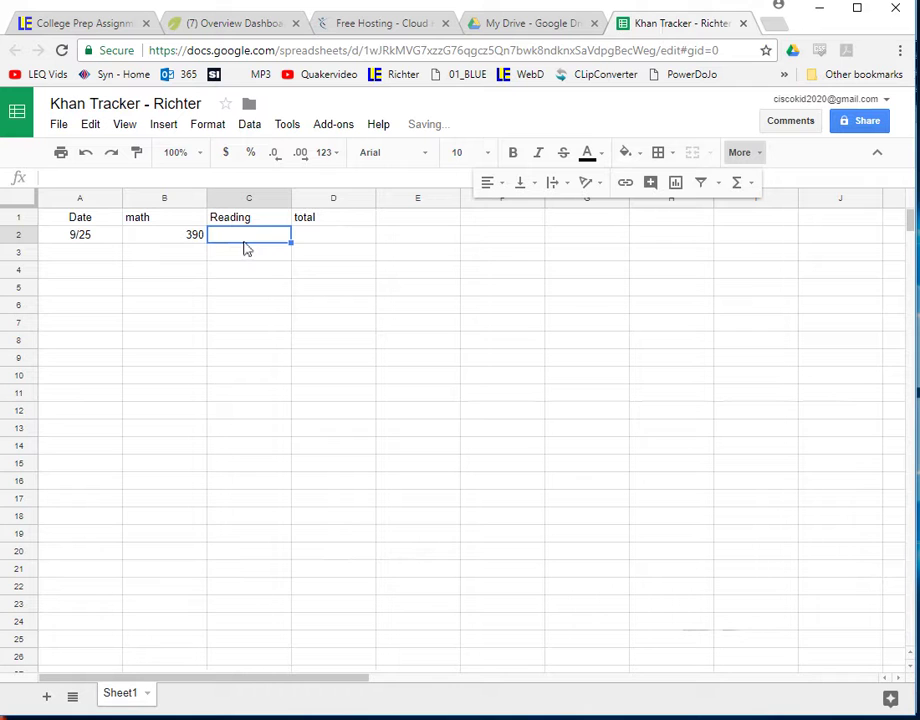
{"action": "type", "text": "380"}
{"action": "left_click", "coordinate": [324, 238]}
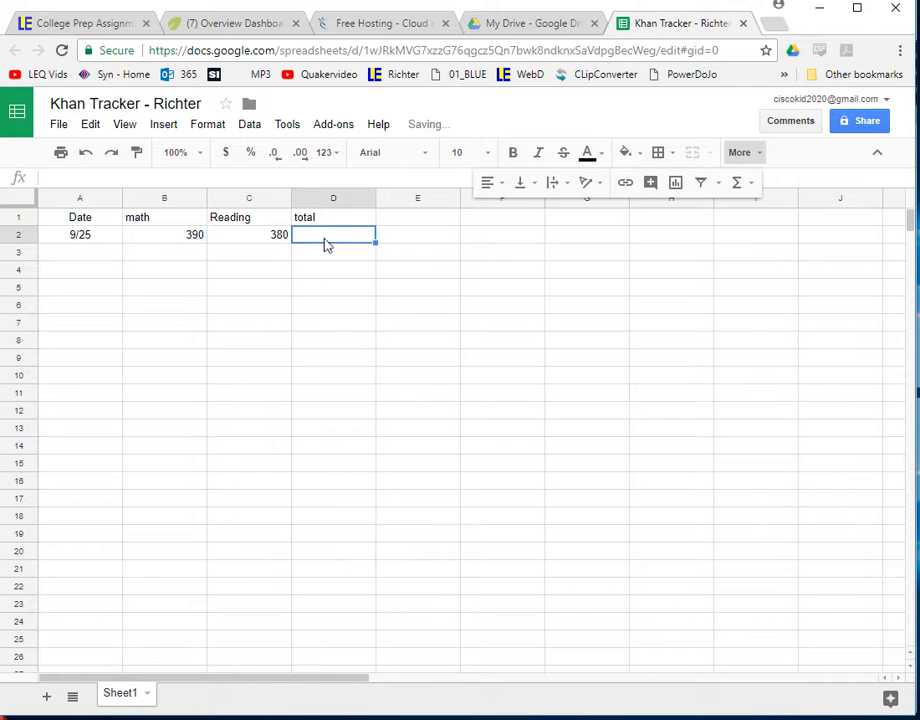
{"action": "type", "text": "770"}
Rename the C1 header to 'R W' and the B1 header to 'Math'.
{"action": "left_click", "coordinate": [236, 221]}
{"action": "double_click", "coordinate": [251, 217]}
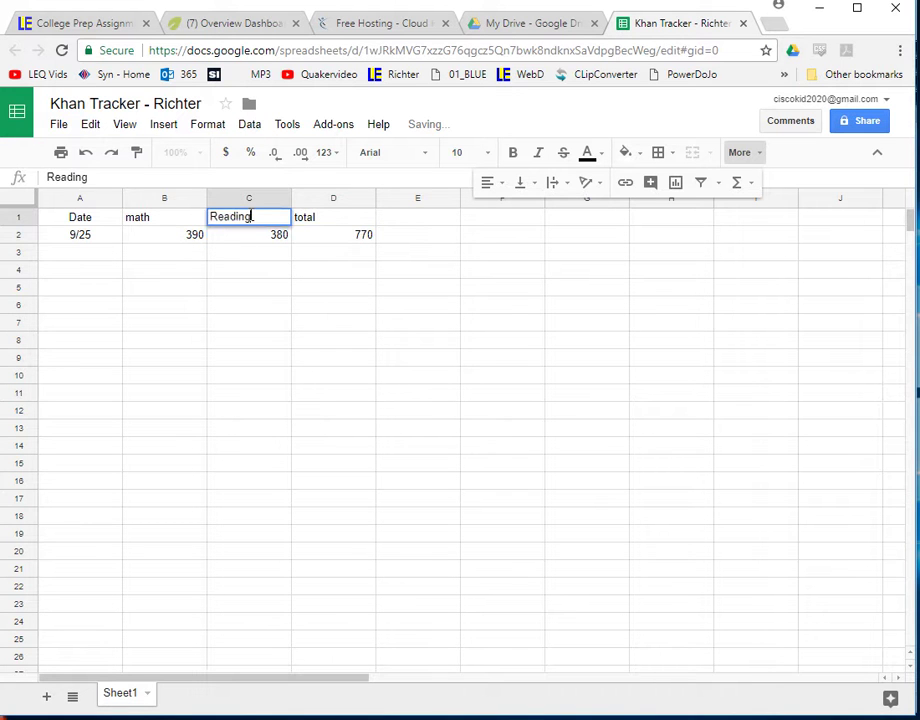
{"action": "left_click_drag", "start_coordinate": [258, 216], "coordinate": [197, 224]}
{"action": "type", "text": "R W"}
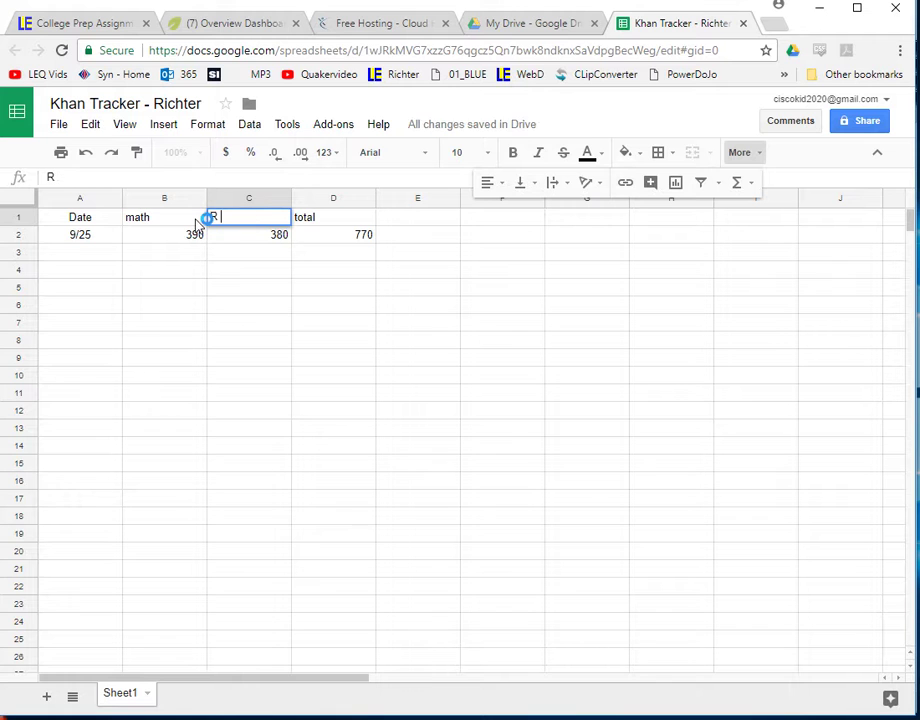
{"action": "double_click", "coordinate": [156, 216]}
{"action": "left_click_drag", "start_coordinate": [170, 213], "coordinate": [126, 220]}
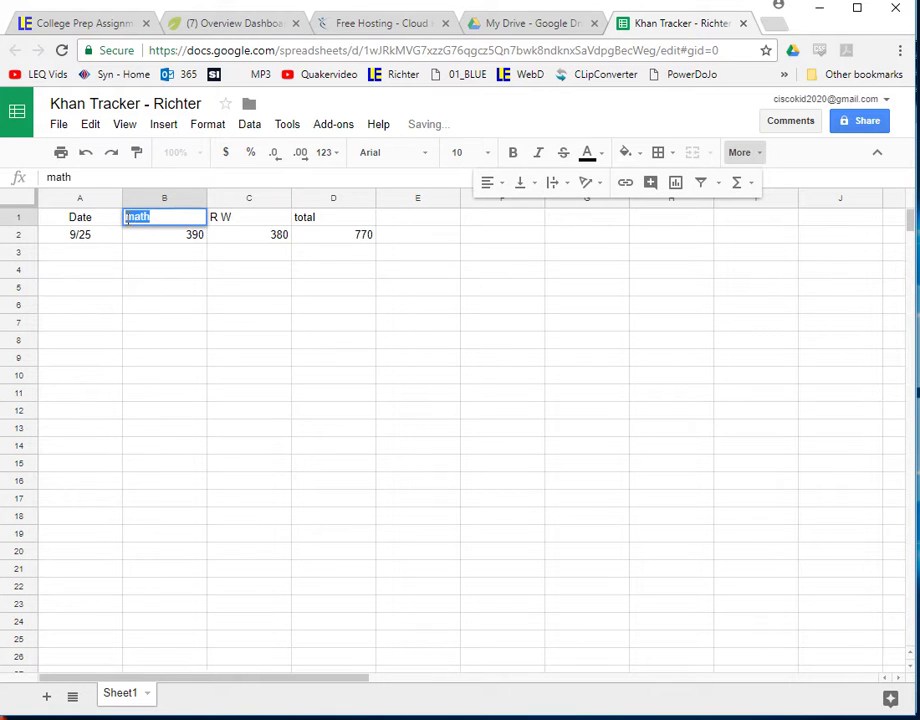
{"action": "left_click", "coordinate": [127, 218]}
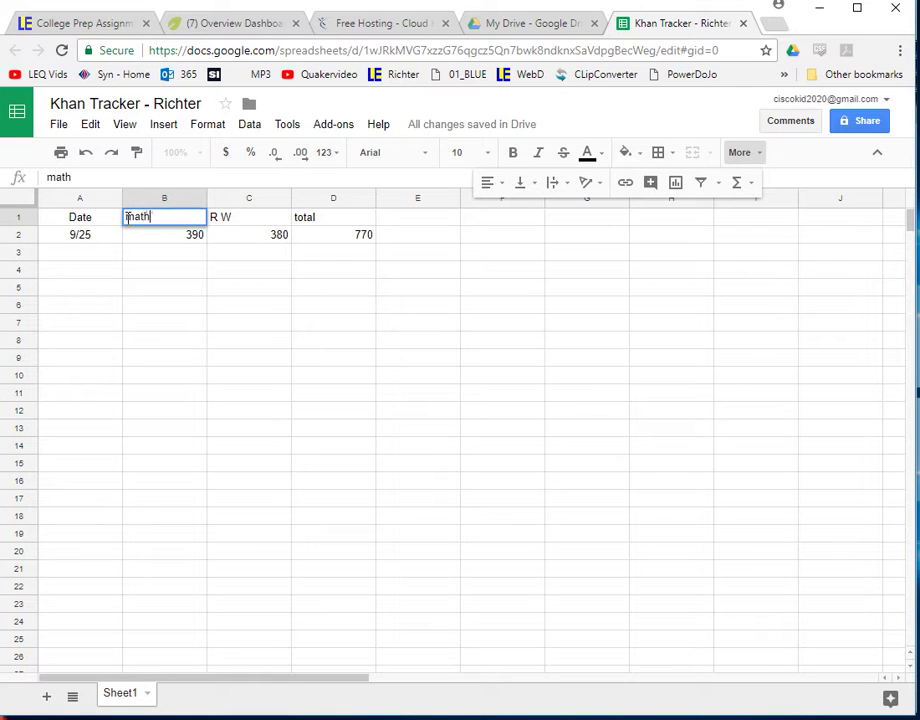
{"action": "key", "text": "BackSpace"}
{"action": "key", "text": "BackSpace"}
{"action": "key", "text": "BackSpace"}
{"action": "key", "text": "BackSpace"}
{"action": "type", "text": "Math"}
{"action": "left_click", "coordinate": [172, 272]}
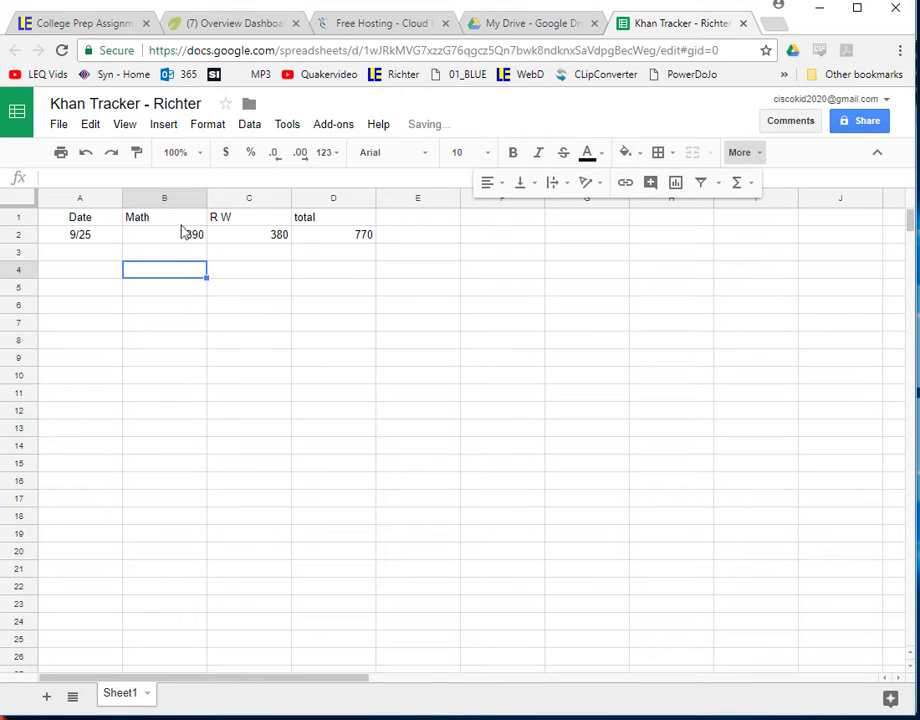
Center-align columns B through D.
{"action": "left_click_drag", "start_coordinate": [138, 201], "coordinate": [338, 242]}
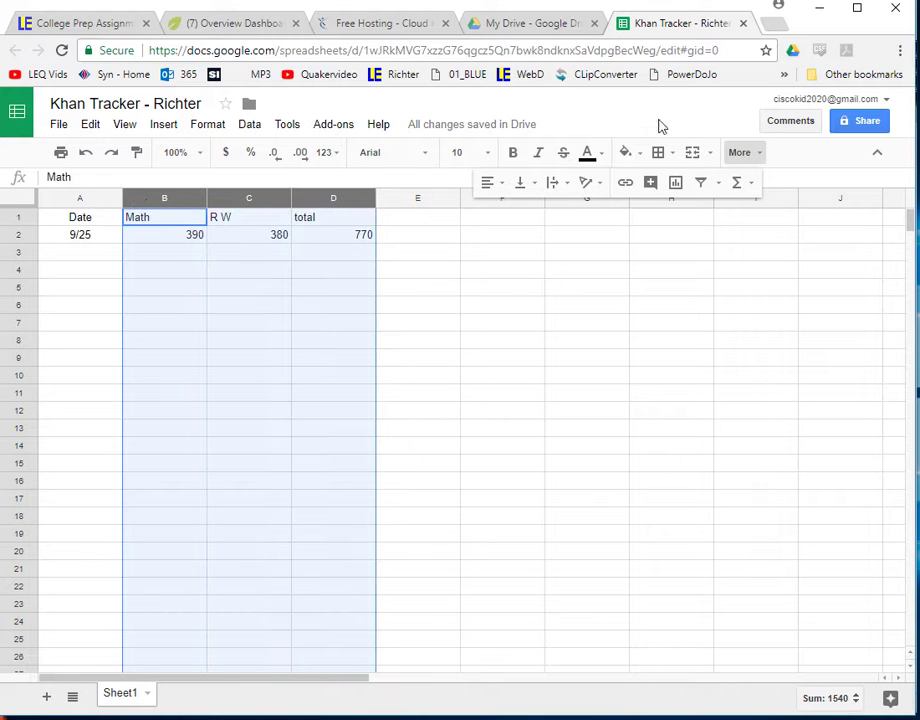
{"action": "left_click", "coordinate": [503, 188]}
{"action": "left_click", "coordinate": [515, 215]}
{"action": "left_click", "coordinate": [161, 267]}
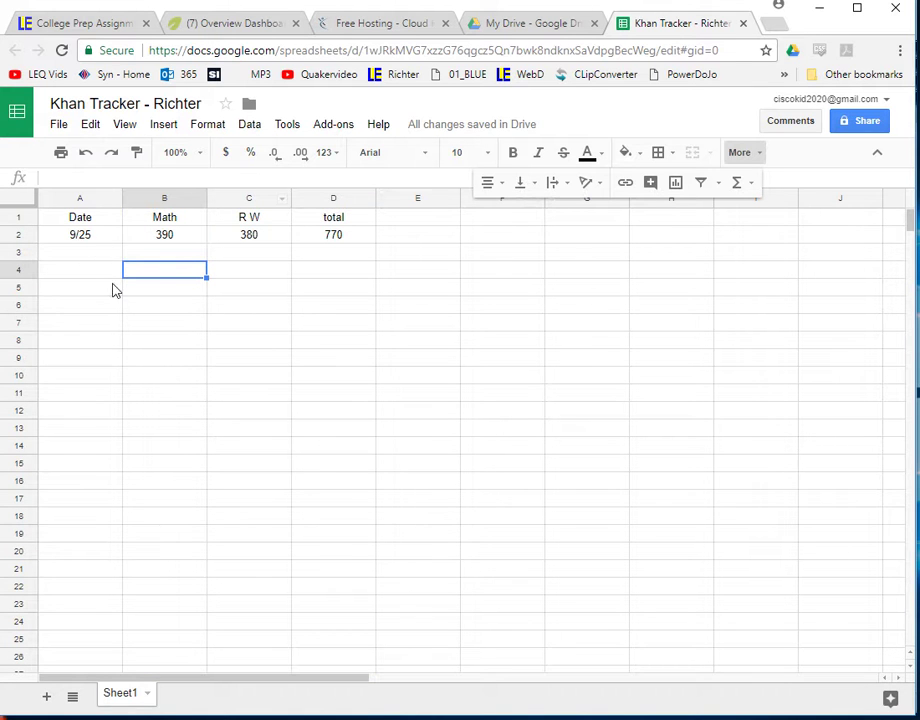
{"action": "left_click", "coordinate": [82, 273]}
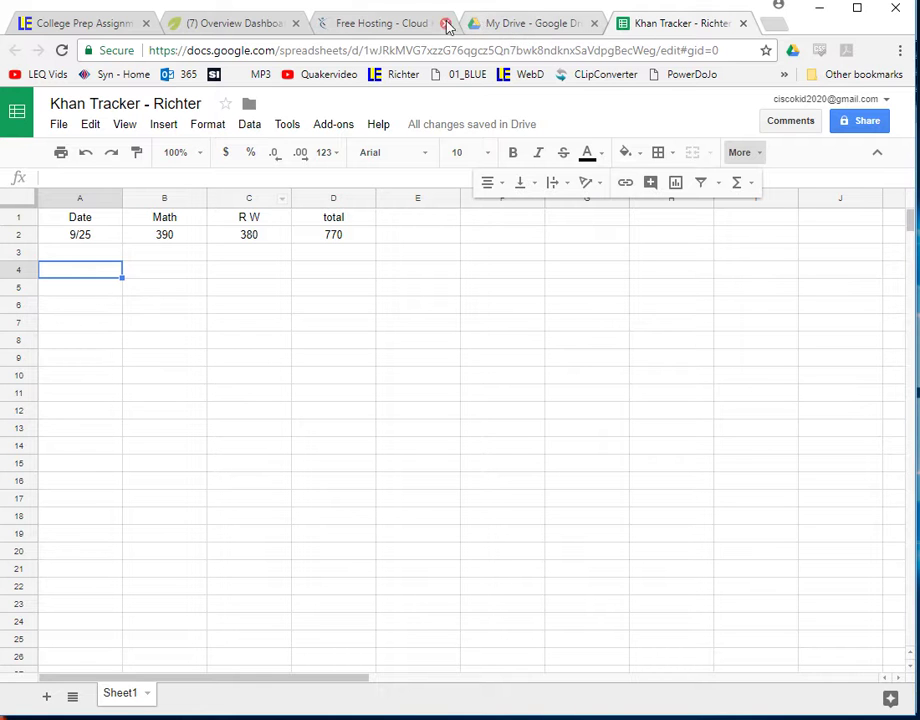
Open the Khan Academy practice schedule editor at the Mar 7, 2018 SAT School Day test date.
{"action": "left_click", "coordinate": [175, 30]}
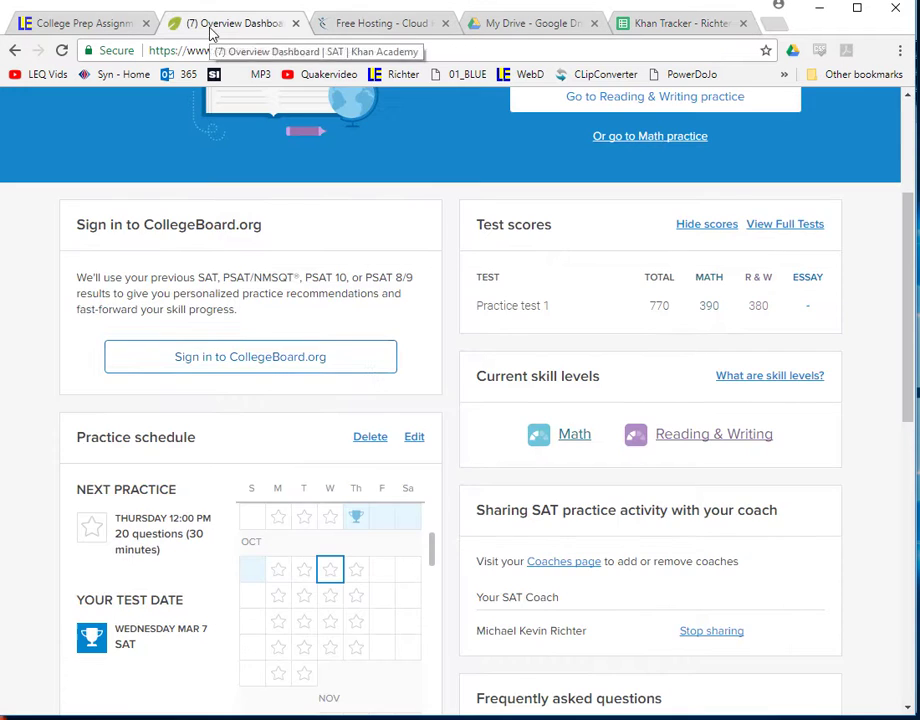
{"action": "scroll", "coordinate": [337, 390], "scroll_direction": "down", "scroll_amount": 2}
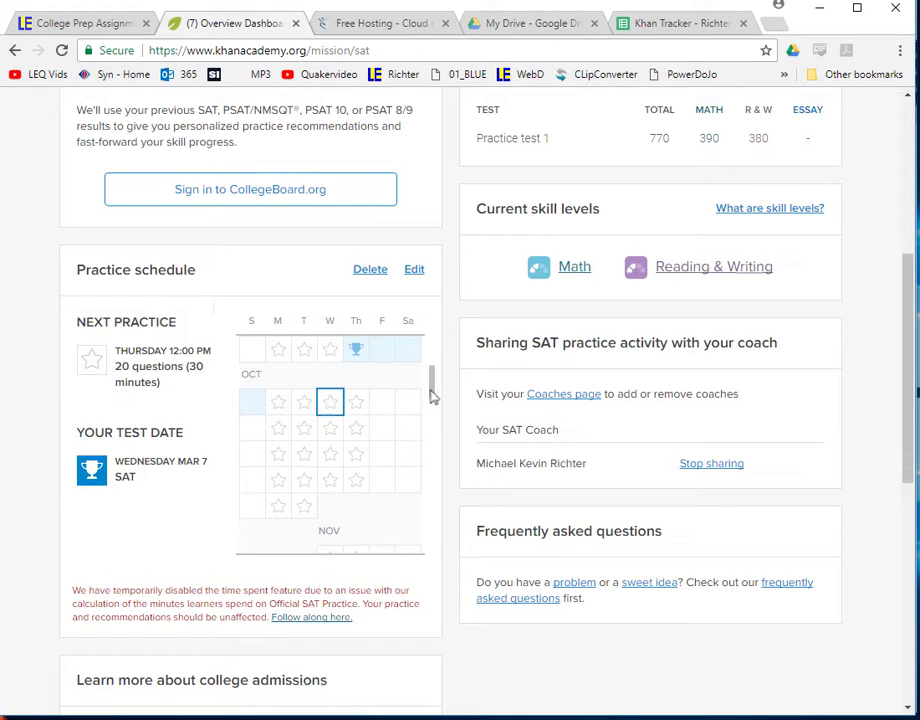
{"action": "left_click_drag", "start_coordinate": [432, 397], "coordinate": [433, 392]}
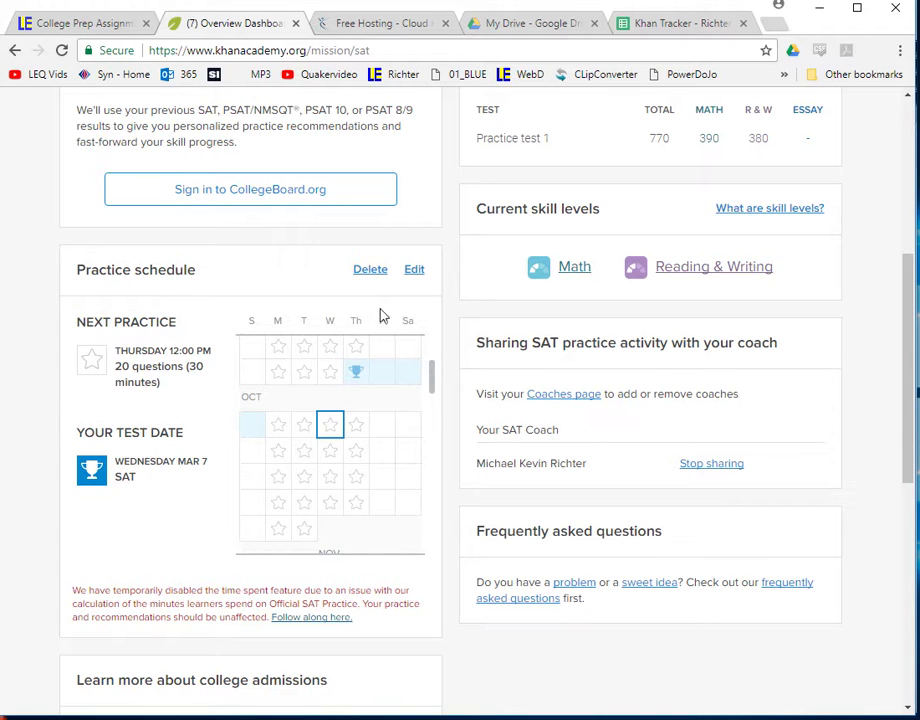
{"action": "left_click", "coordinate": [416, 273]}
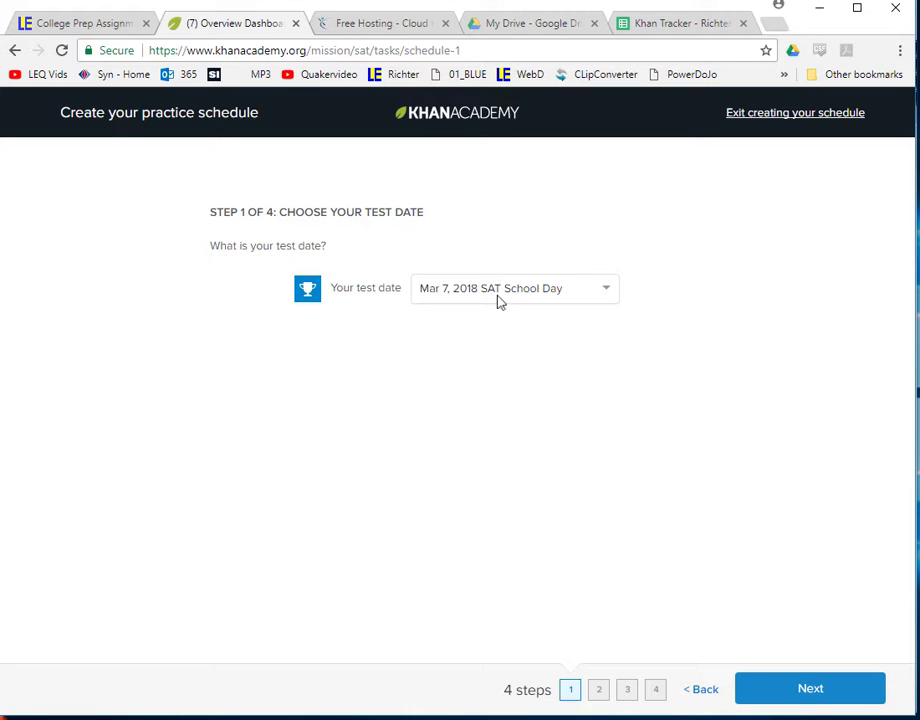
Keep the test date, skip reminders, and keep the practice test dates in the schedule wizard.
{"action": "left_click", "coordinate": [810, 688]}
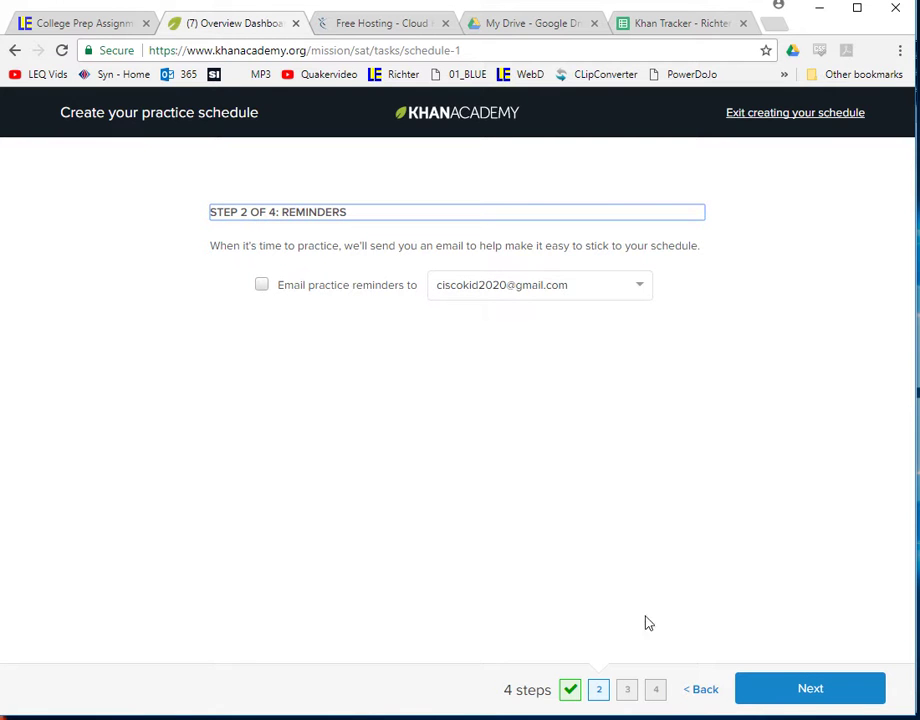
{"action": "left_click", "coordinate": [800, 695]}
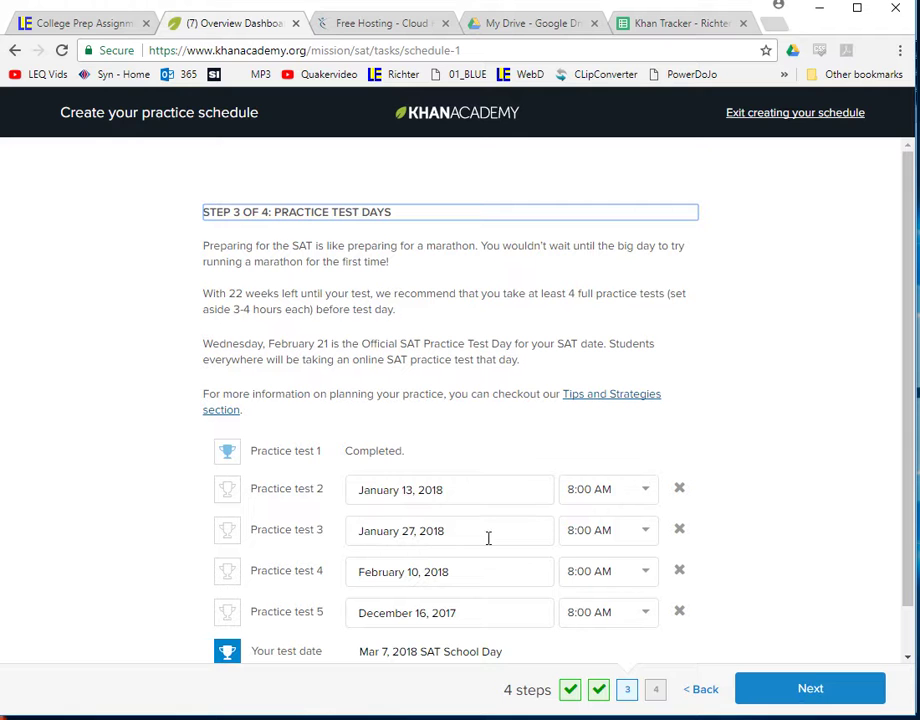
{"action": "scroll", "coordinate": [346, 527], "scroll_direction": "down", "scroll_amount": 1}
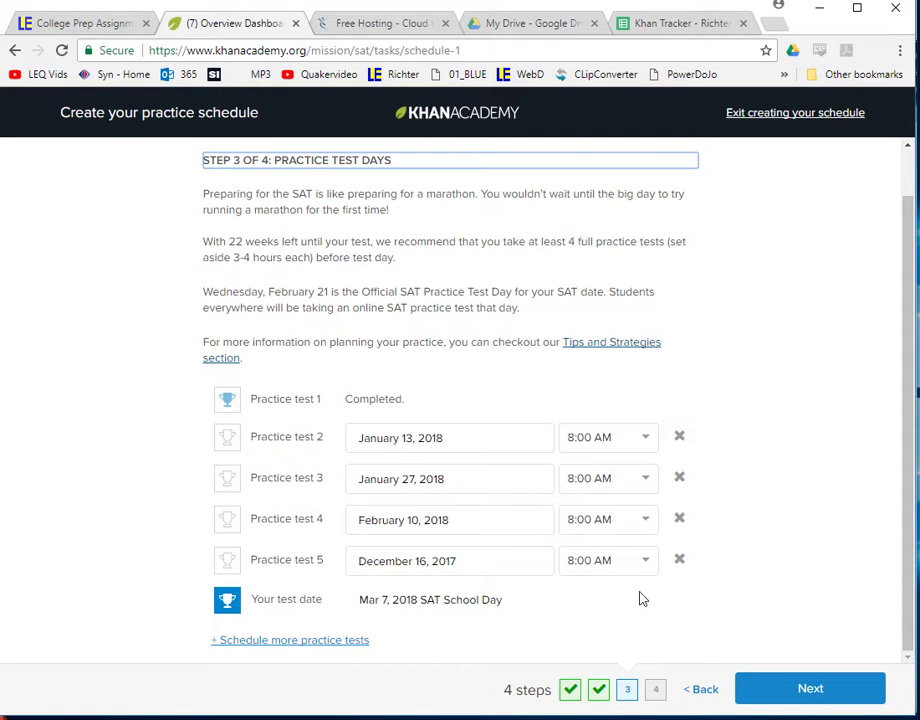
{"action": "left_click", "coordinate": [795, 692]}
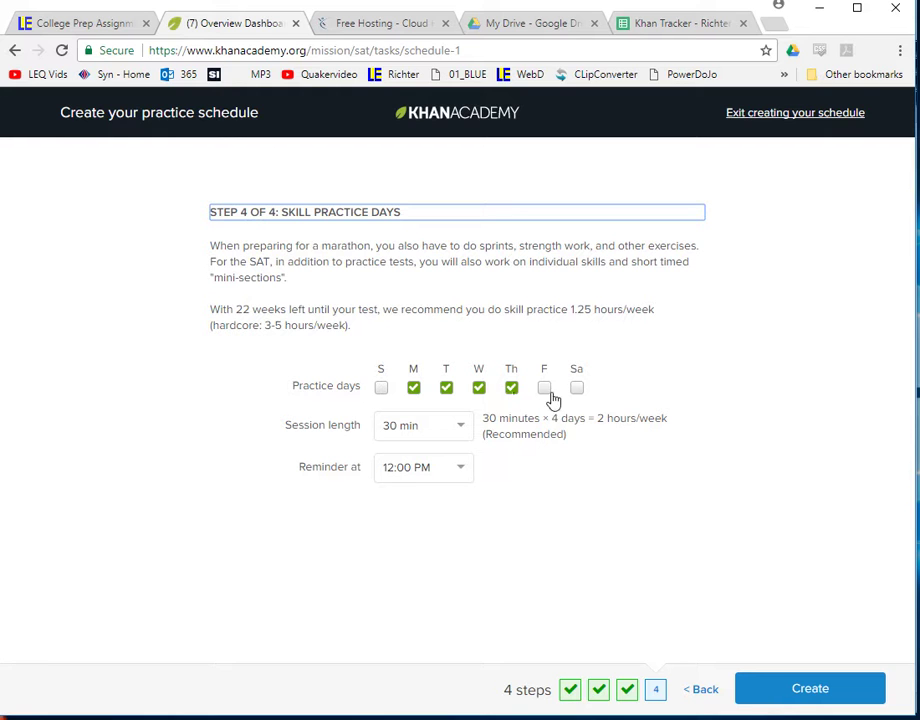
Keep a 30 min session length and create the practice schedule.
{"action": "left_click", "coordinate": [461, 432]}
{"action": "left_click", "coordinate": [395, 454]}
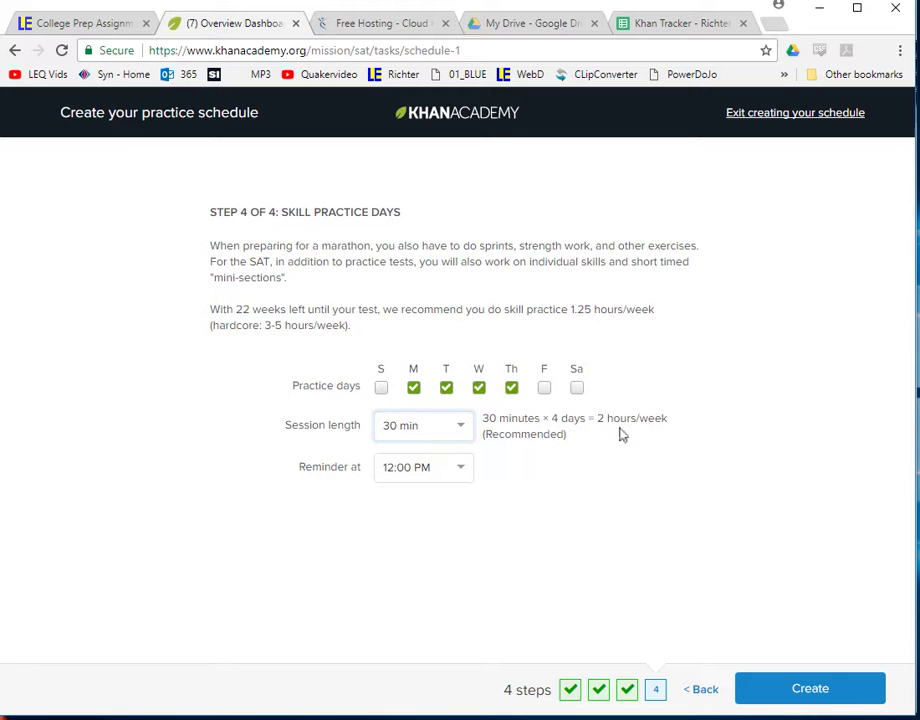
{"action": "left_click", "coordinate": [822, 690]}
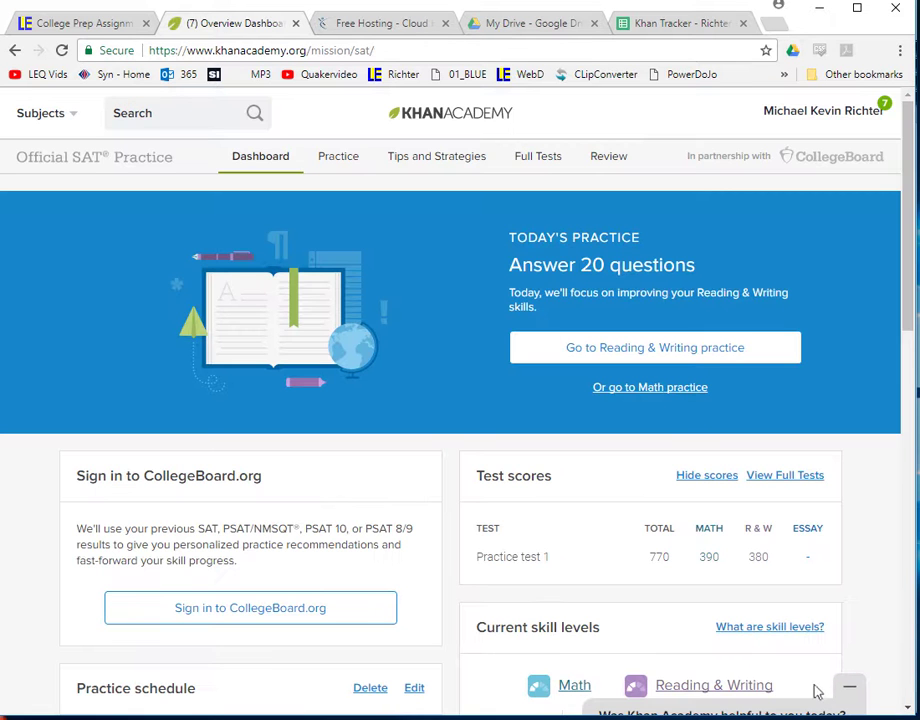
{"action": "scroll", "coordinate": [411, 519], "scroll_direction": "down", "scroll_amount": 3}
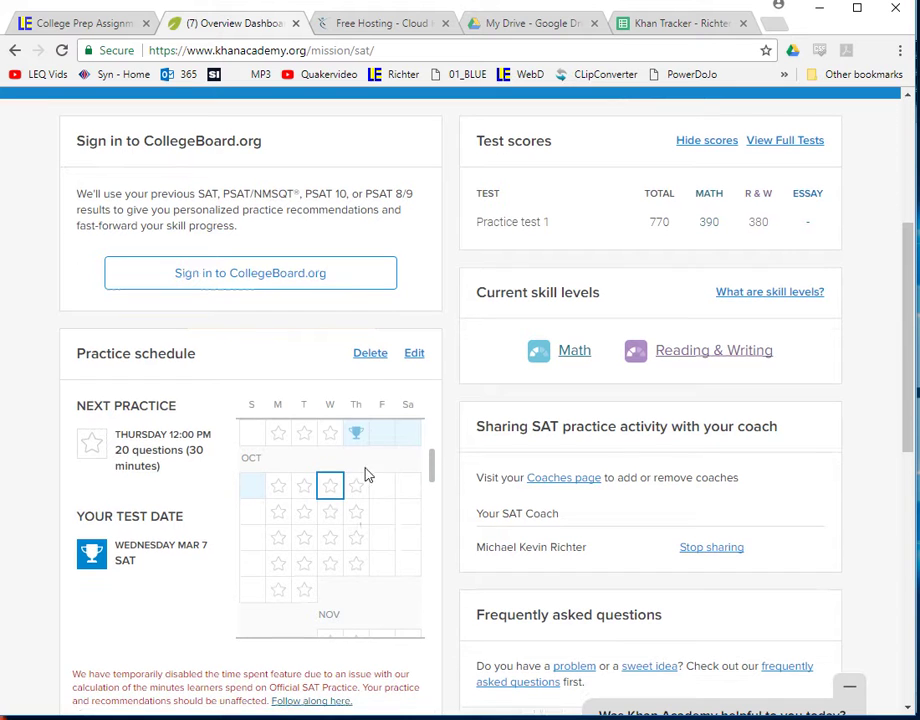
{"action": "mouse_move", "coordinate": [359, 435]}
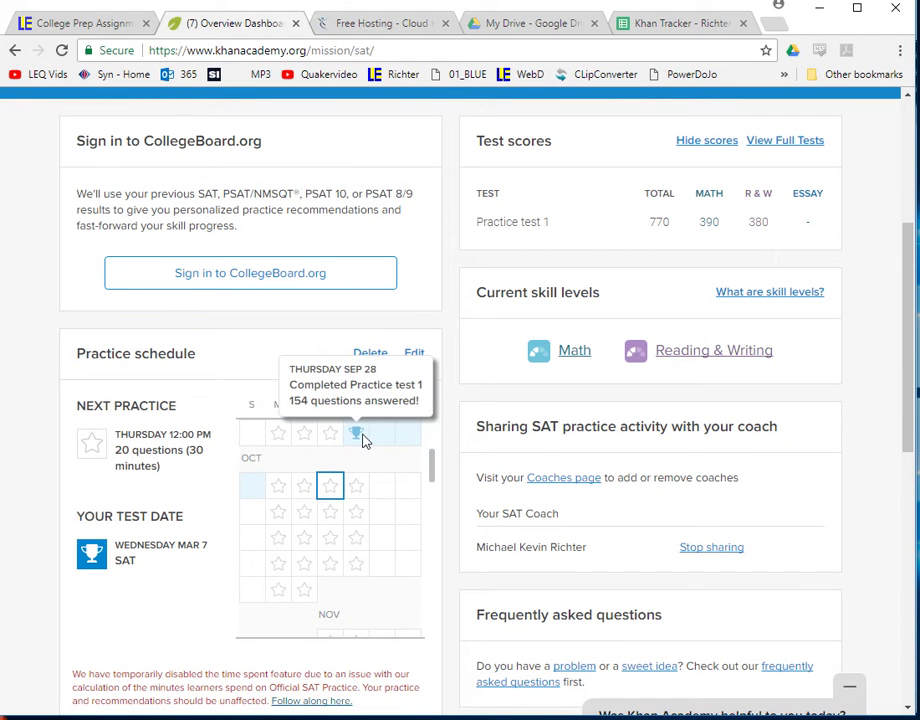
{"action": "left_click", "coordinate": [665, 23]}
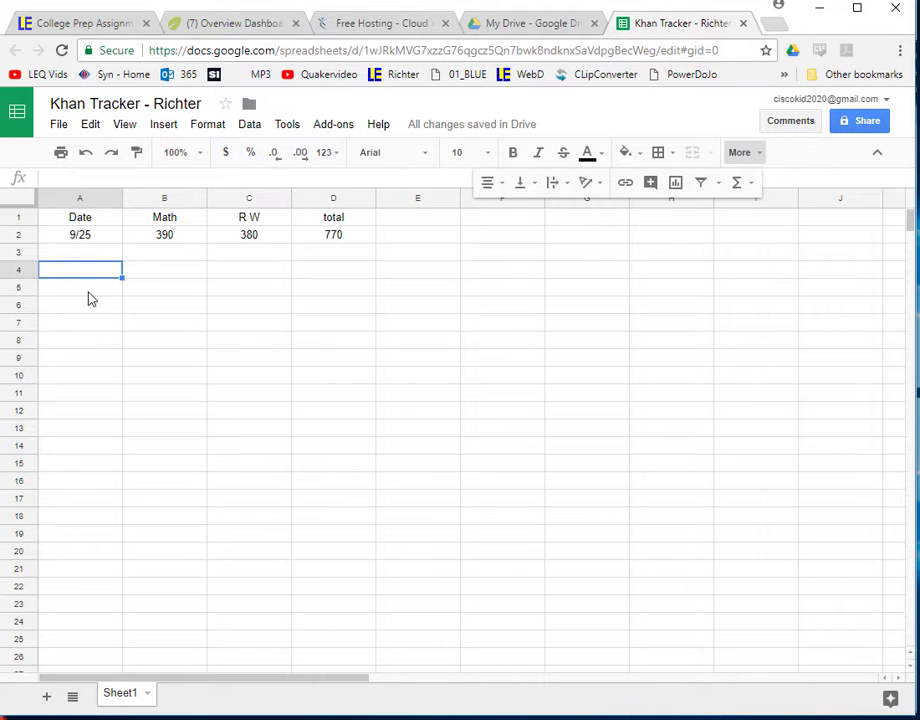
Enter 'Weekly Practice' in cell A9 to start a new section below the scores.
{"action": "left_click", "coordinate": [77, 288]}
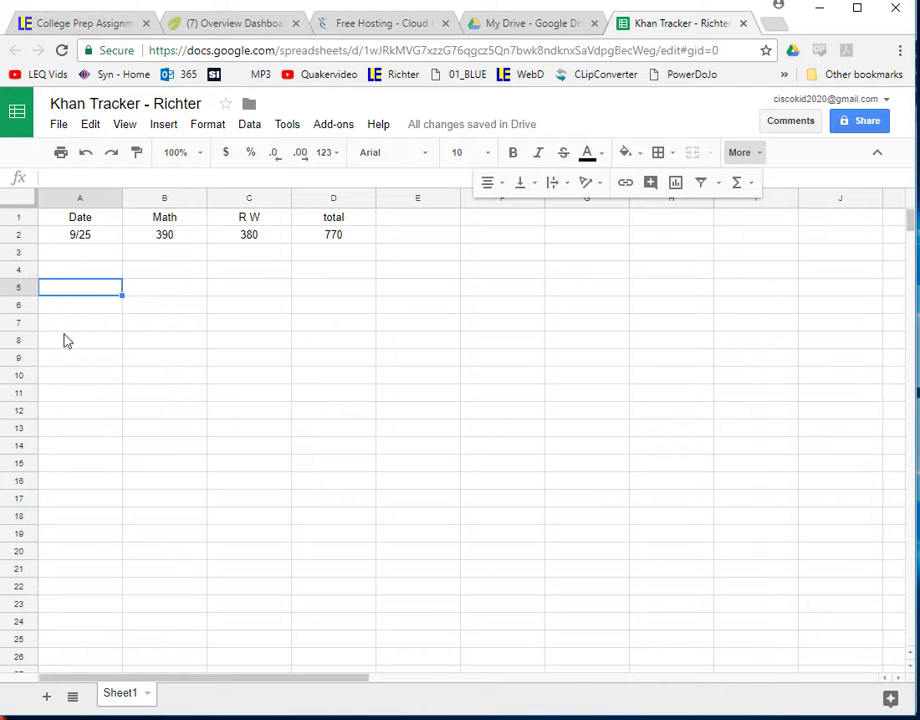
{"action": "left_click", "coordinate": [64, 357]}
{"action": "left_click", "coordinate": [79, 254]}
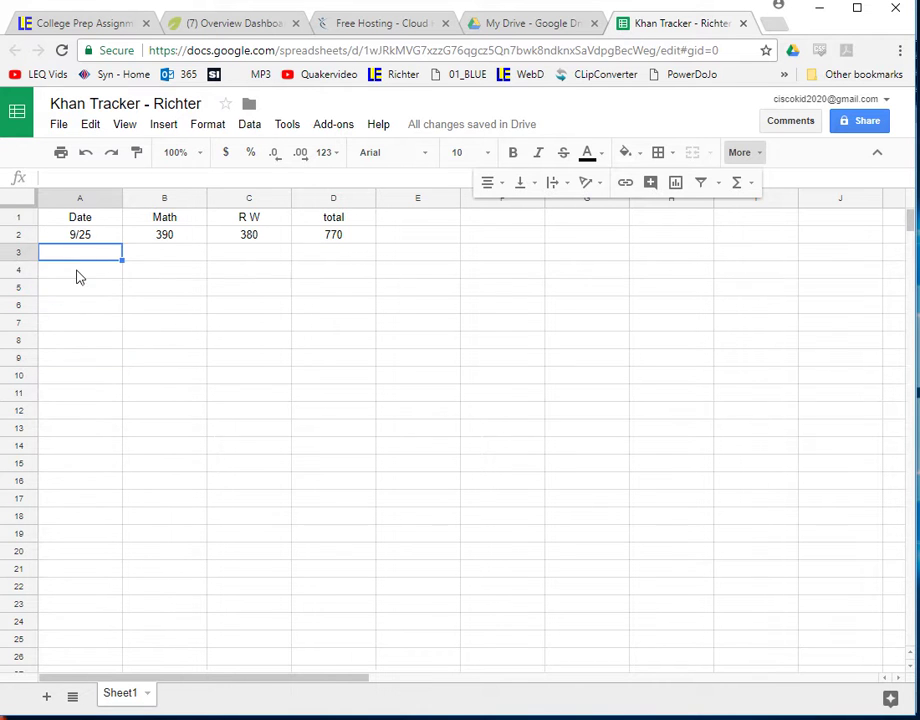
{"action": "left_click", "coordinate": [76, 300]}
{"action": "left_click", "coordinate": [76, 322]}
{"action": "left_click", "coordinate": [73, 364]}
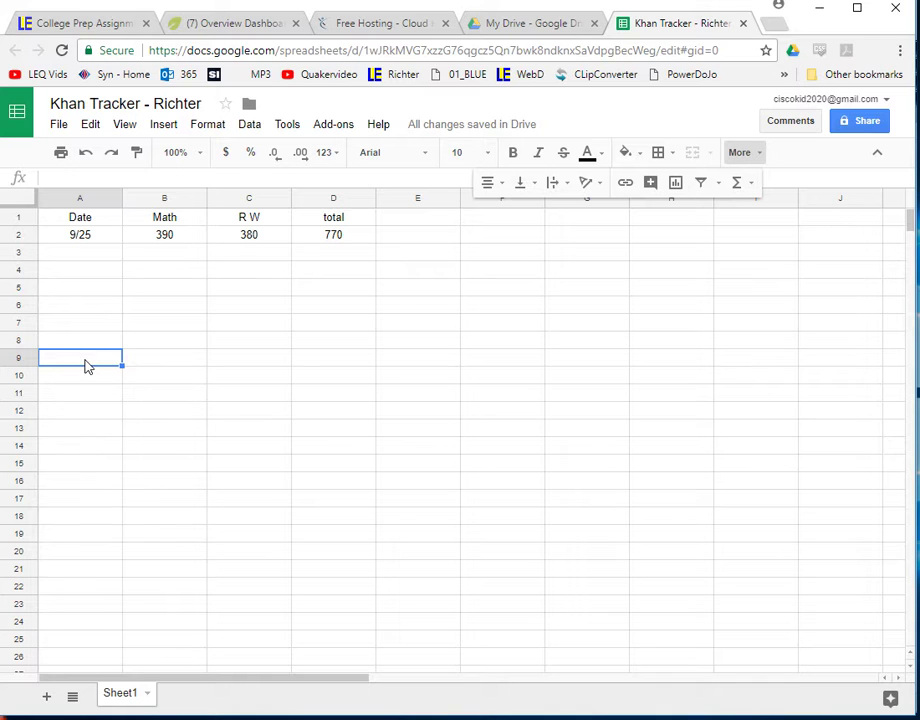
{"action": "type", "text": "Weekl"}
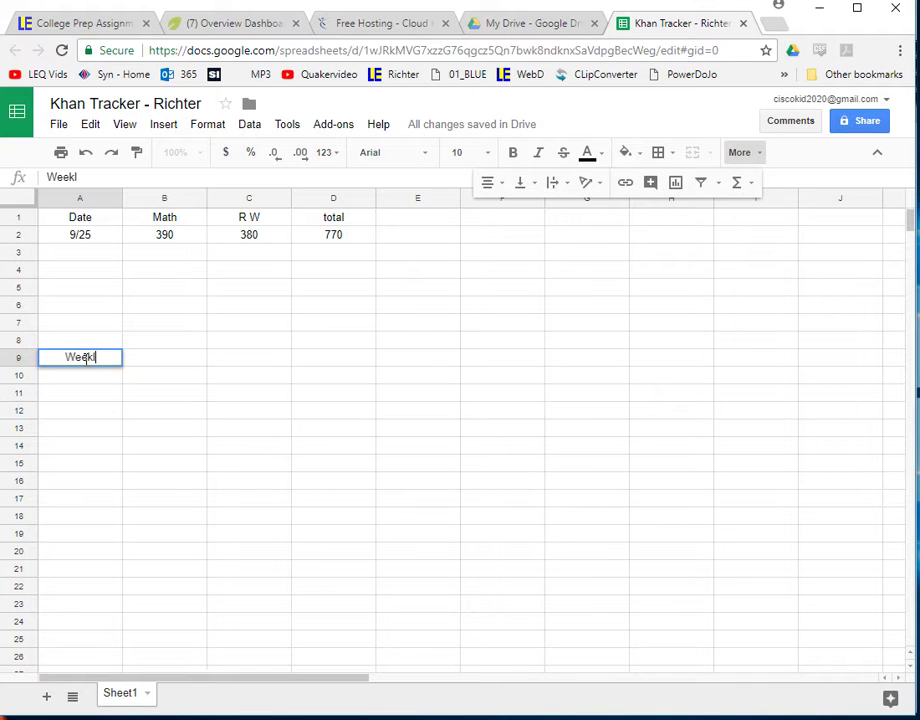
{"action": "type", "text": "y Pract"}
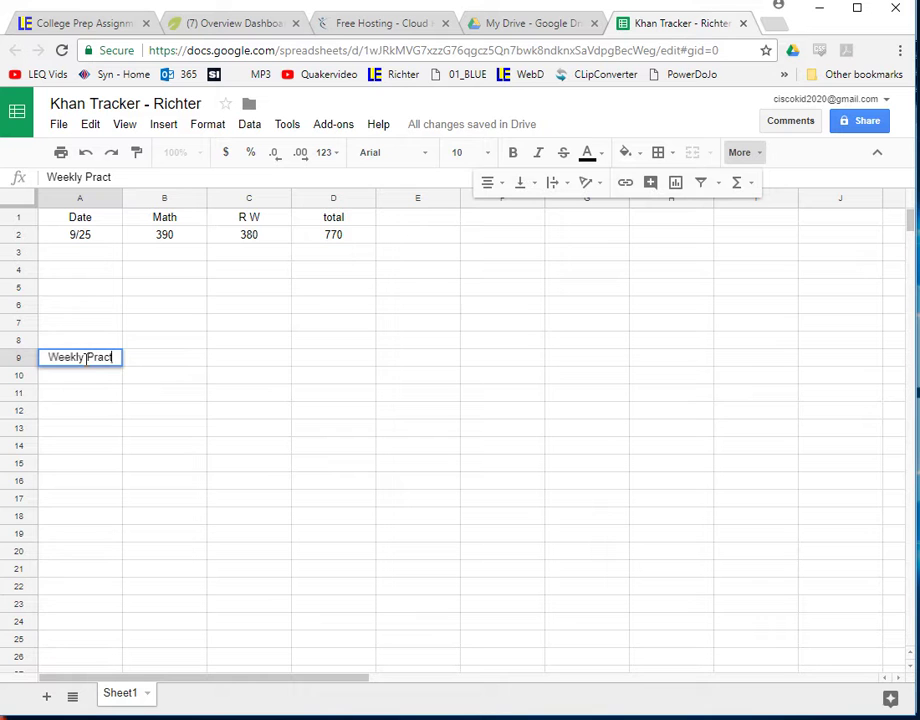
{"action": "type", "text": "ice"}
{"action": "left_click", "coordinate": [87, 376]}
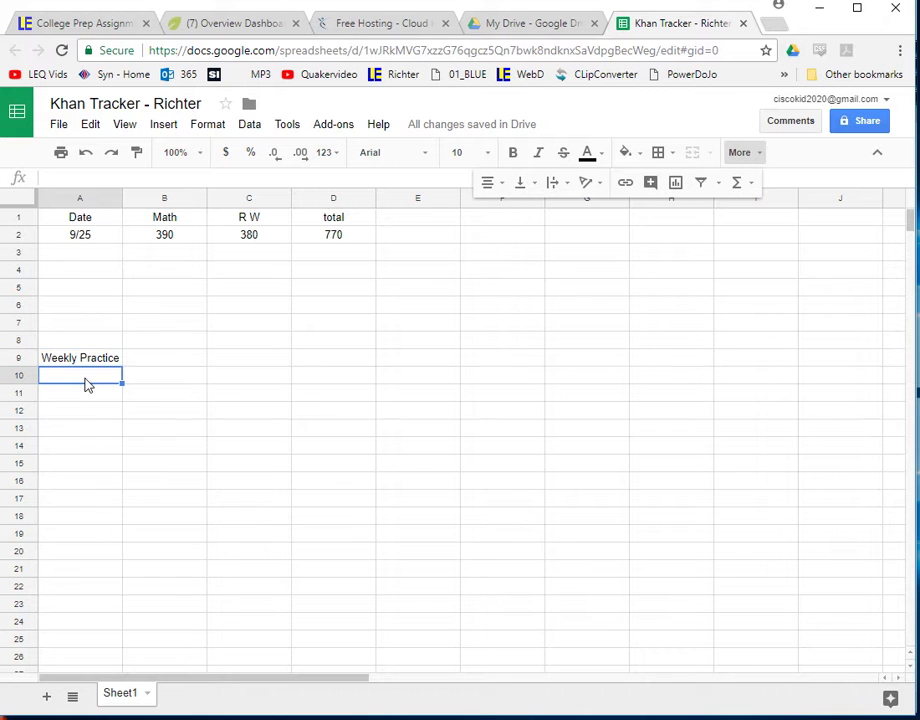
Check the Khan Academy calendar, then enter the date 9/24 in cell A10.
{"action": "left_click", "coordinate": [227, 26]}
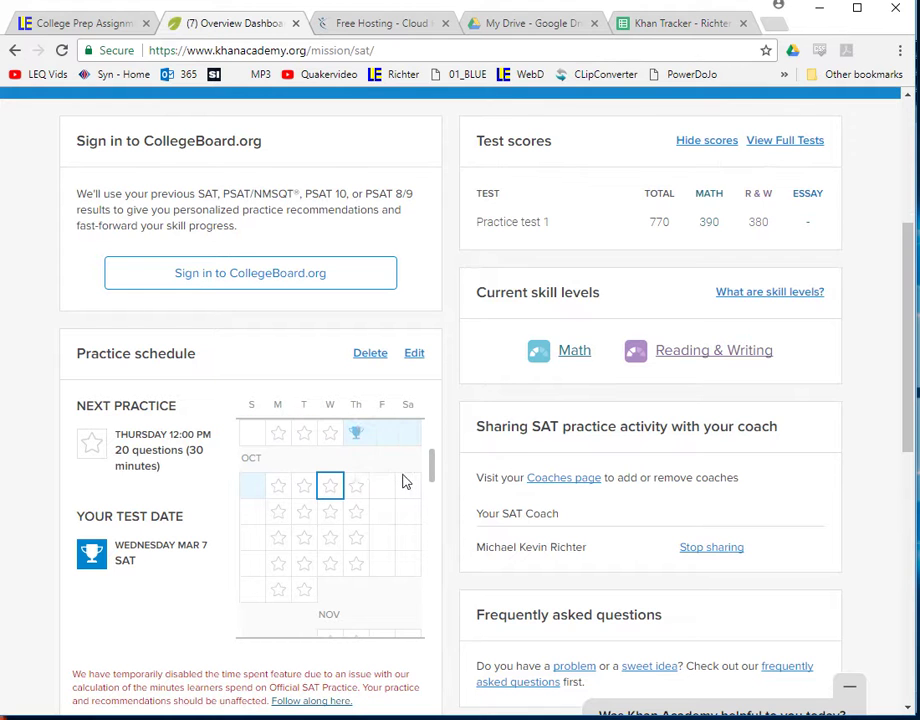
{"action": "left_click_drag", "start_coordinate": [431, 476], "coordinate": [432, 472]}
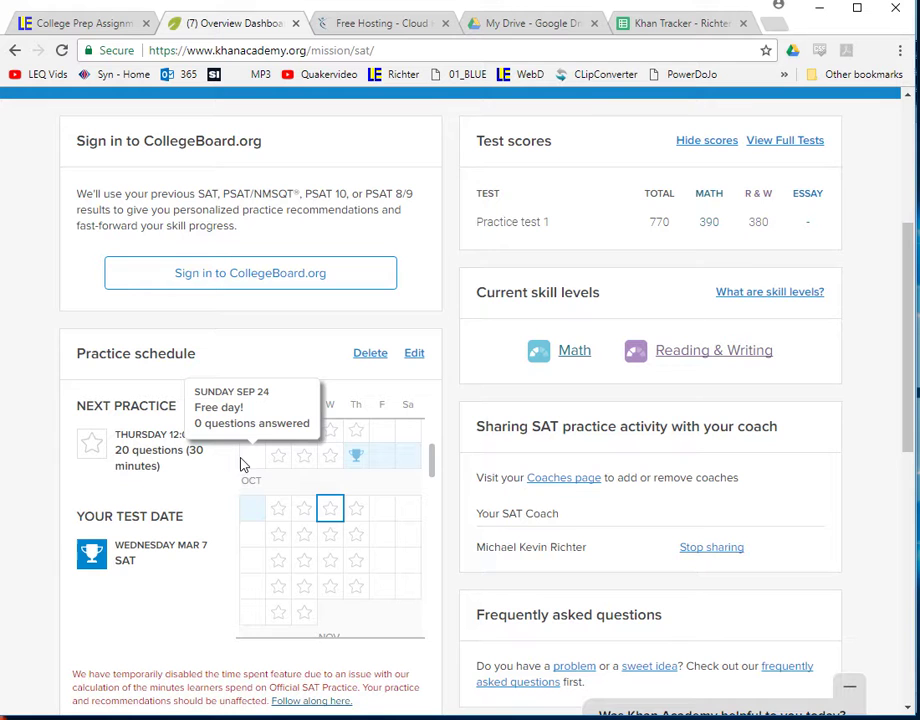
{"action": "scroll", "coordinate": [308, 476], "scroll_direction": "up", "scroll_amount": 1}
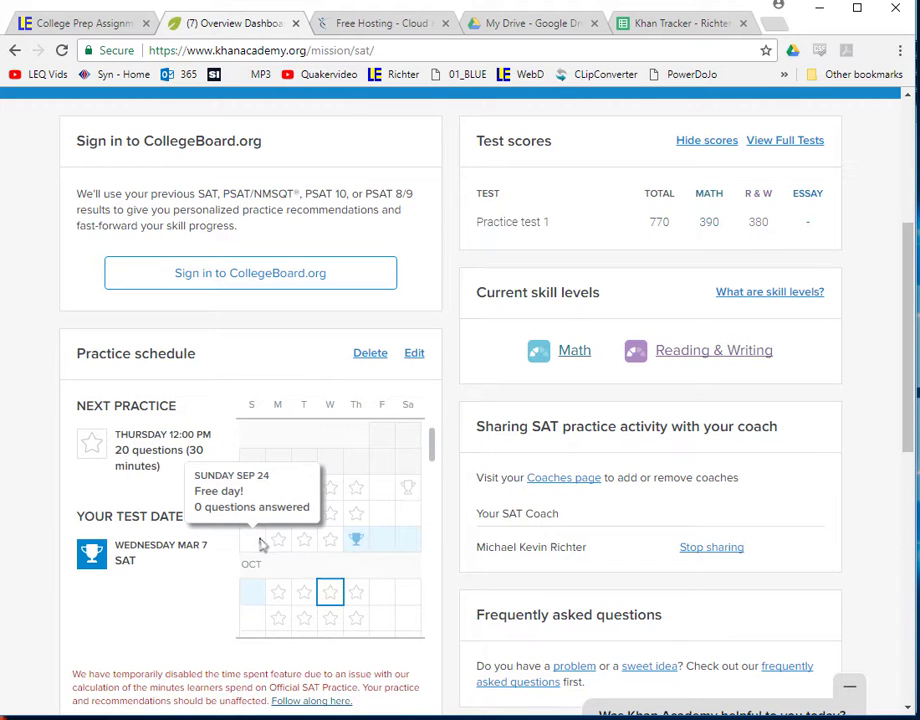
{"action": "left_click", "coordinate": [655, 22]}
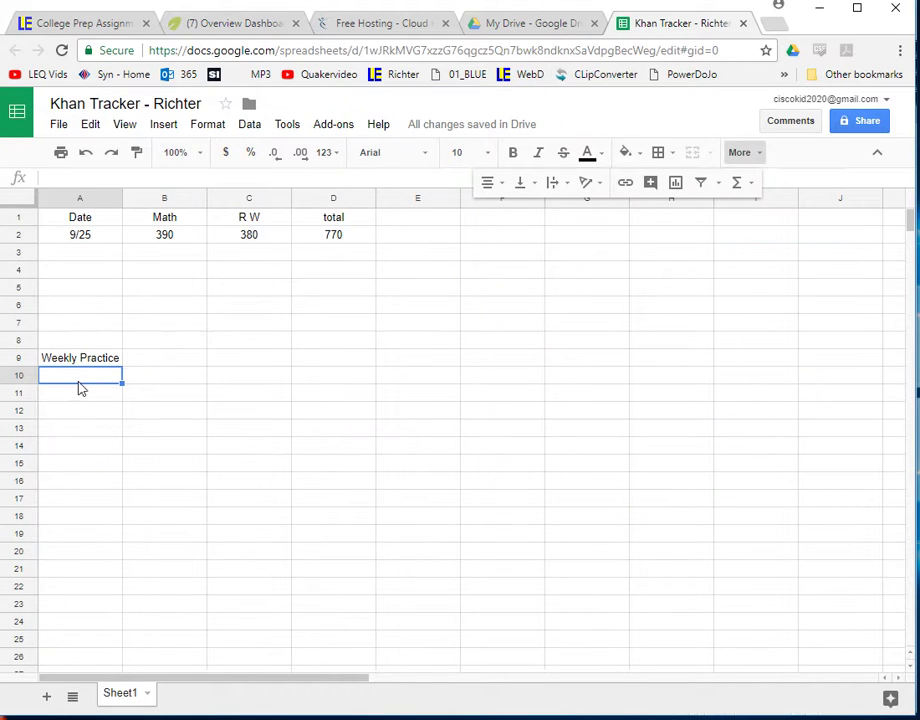
{"action": "type", "text": "9/24"}
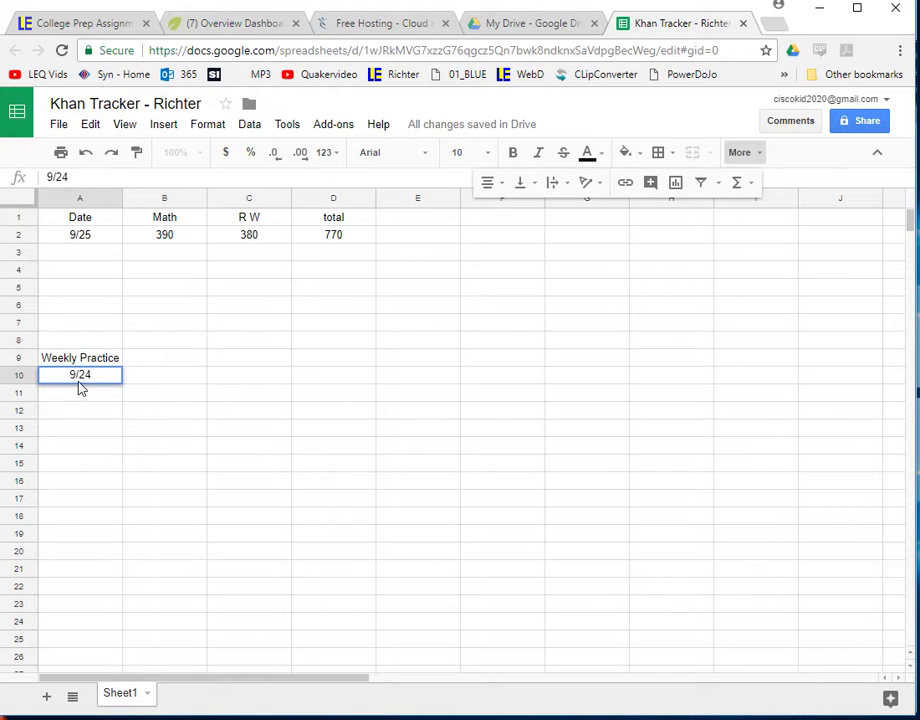
{"action": "key", "text": "Return"}
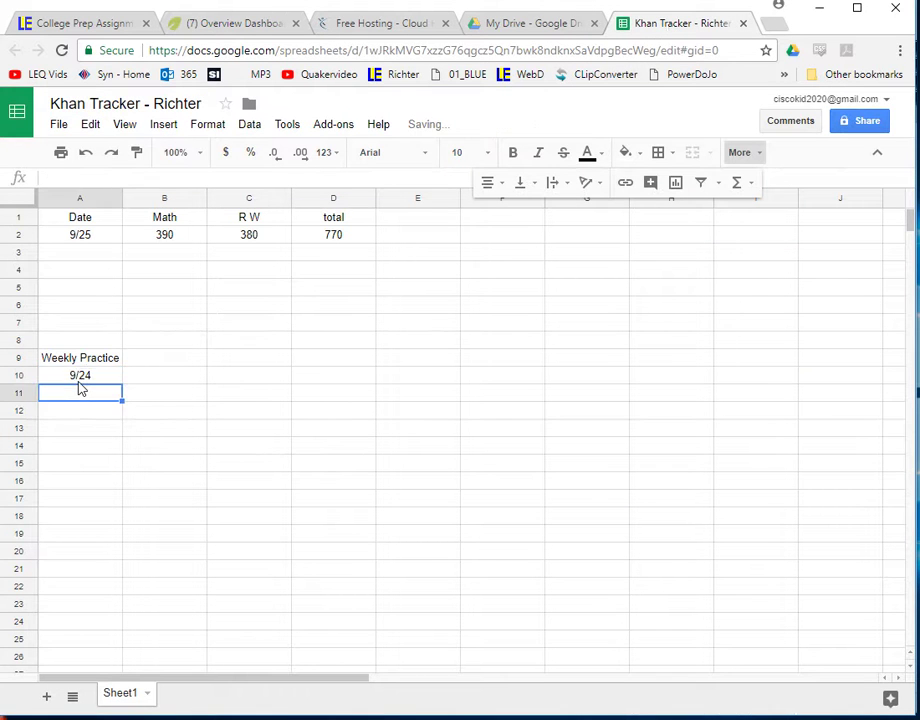
Bring the Khan Academy SAT dashboard back up and scroll down it.
{"action": "left_click", "coordinate": [393, 28]}
{"action": "left_click", "coordinate": [250, 25]}
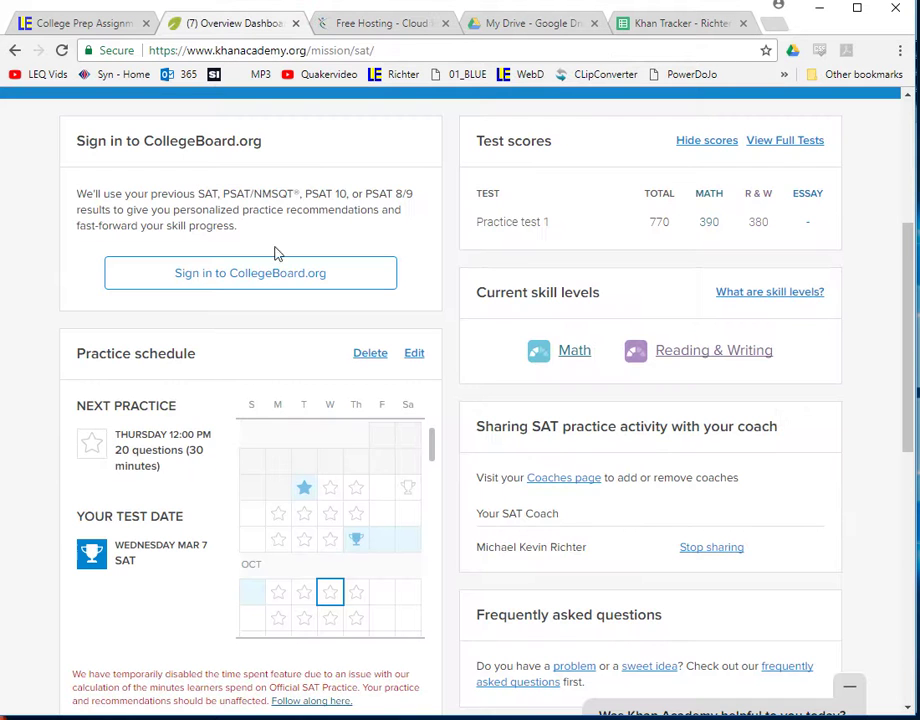
{"action": "mouse_move", "coordinate": [253, 521]}
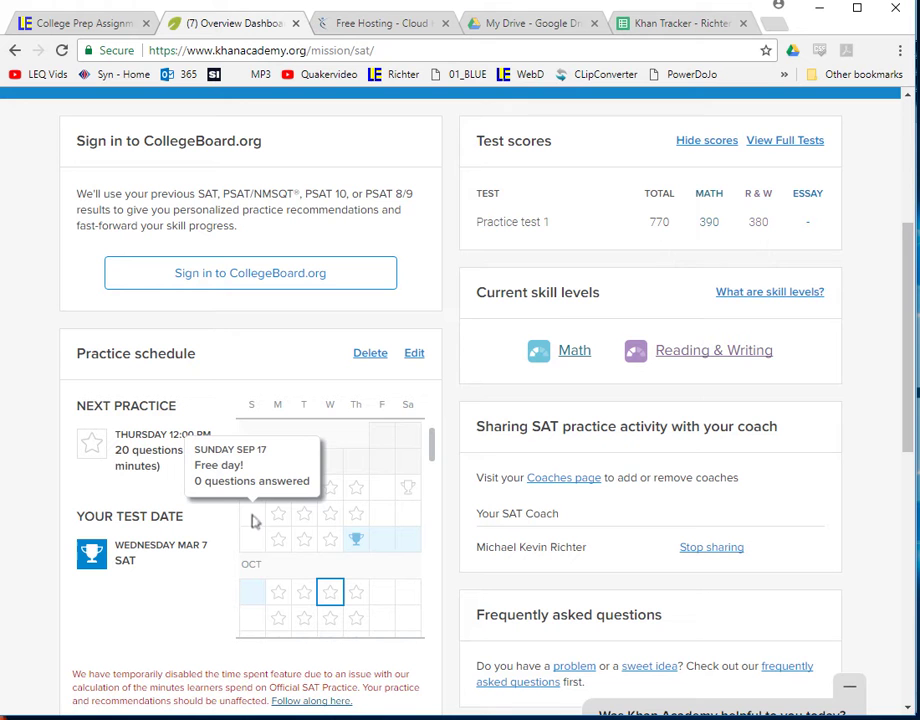
{"action": "scroll", "coordinate": [253, 521], "scroll_direction": "down", "scroll_amount": 3}
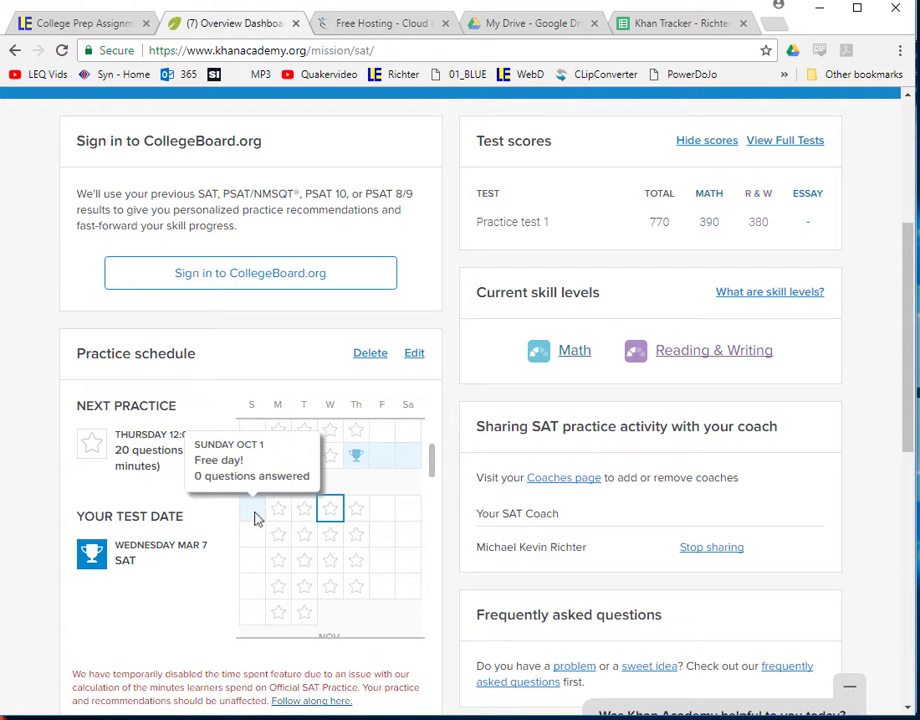
Enter the dates 10/1, 10/8 and 10/5 in cells A11 through A13.
{"action": "left_click", "coordinate": [655, 26]}
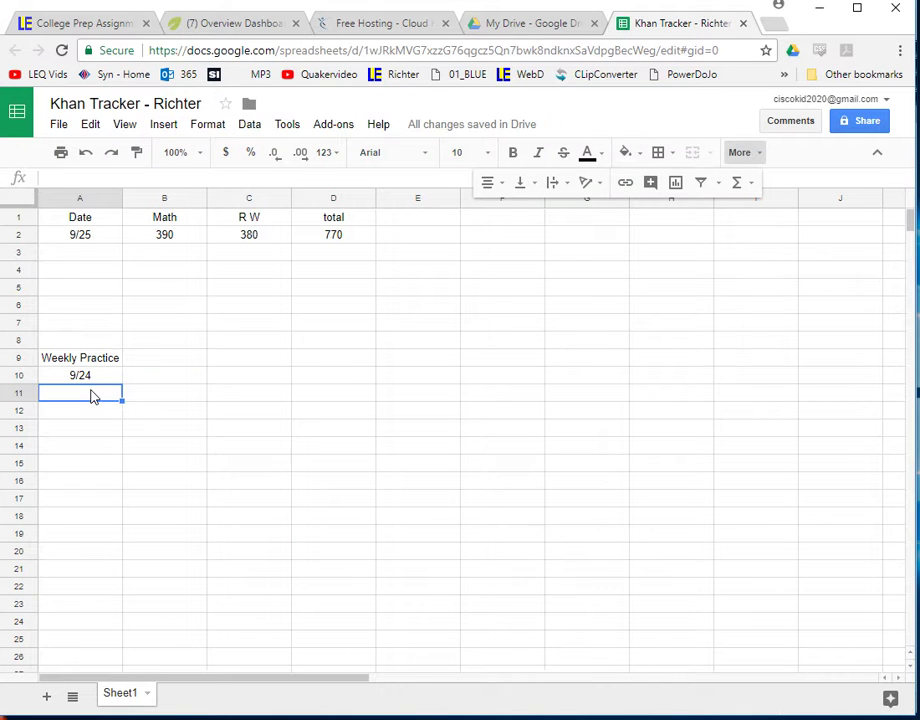
{"action": "type", "text": "10/1"}
{"action": "key", "text": "Return"}
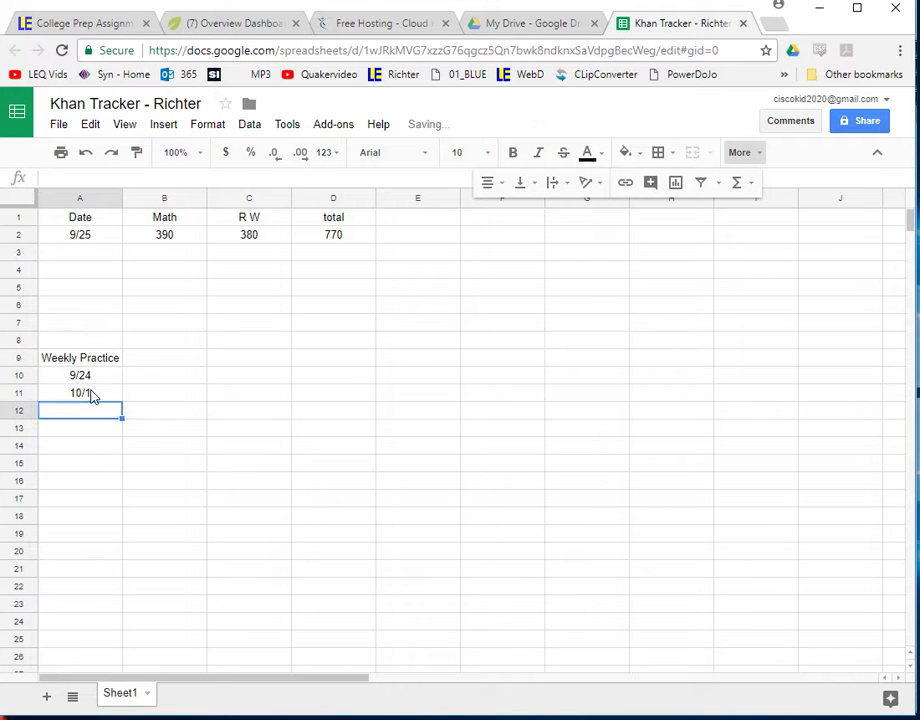
{"action": "type", "text": "10/8"}
{"action": "key", "text": "Return"}
{"action": "type", "text": "10/"}
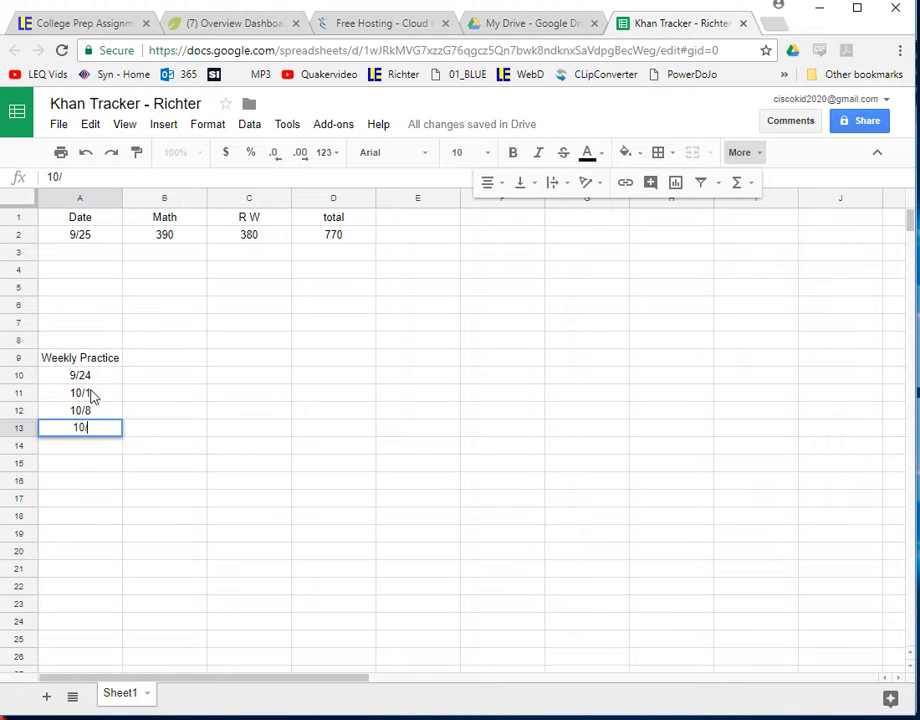
{"action": "type", "text": "5"}
{"action": "key", "text": "Return"}
Enter the heading 'total problems' in cell B9, next to Weekly Practice.
{"action": "key", "text": "Up"}
{"action": "key", "text": "Up"}
{"action": "key", "text": "Up"}
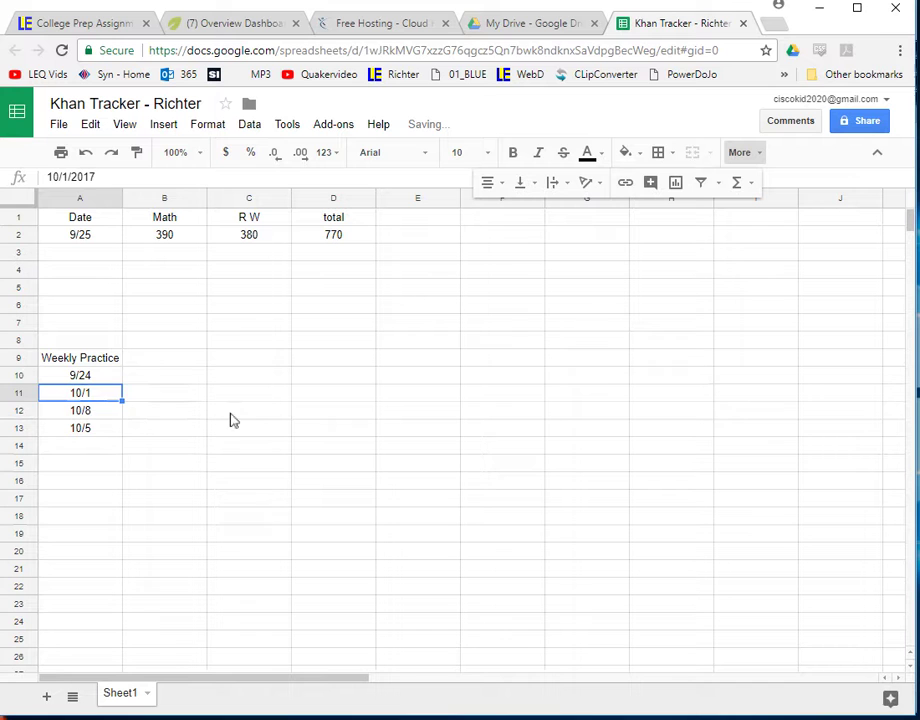
{"action": "key", "text": "Right"}
{"action": "left_click", "coordinate": [157, 362]}
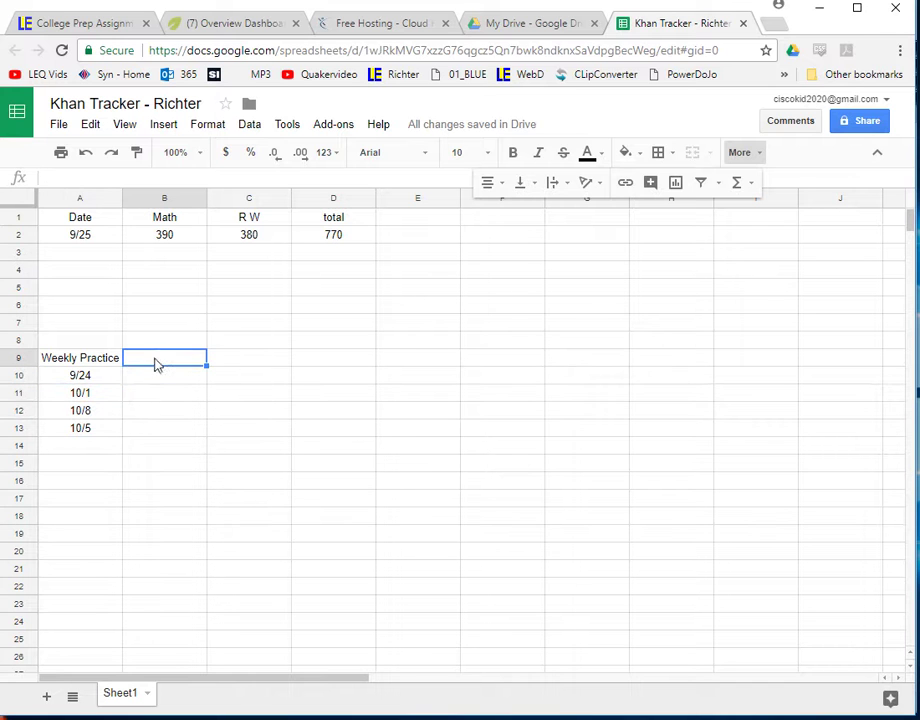
{"action": "type", "text": "total"}
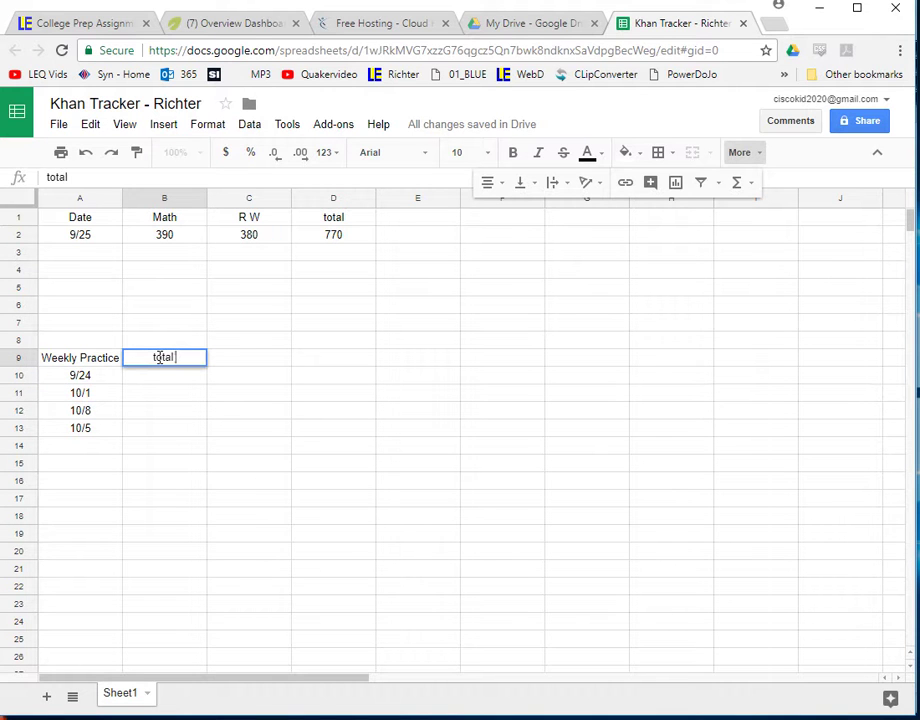
{"action": "type", "text": " problems"}
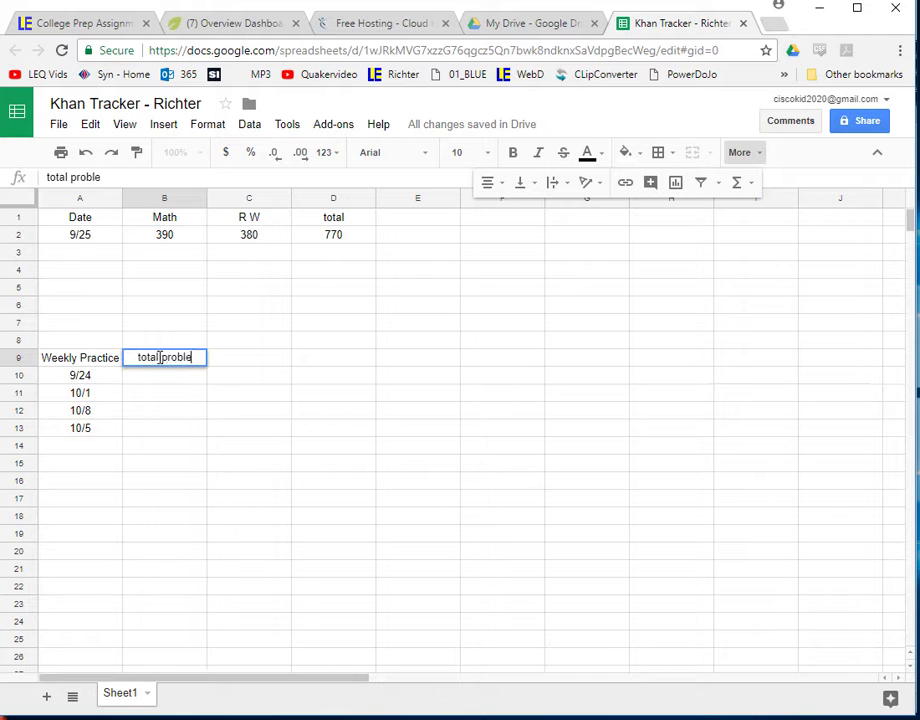
{"action": "left_click", "coordinate": [168, 384]}
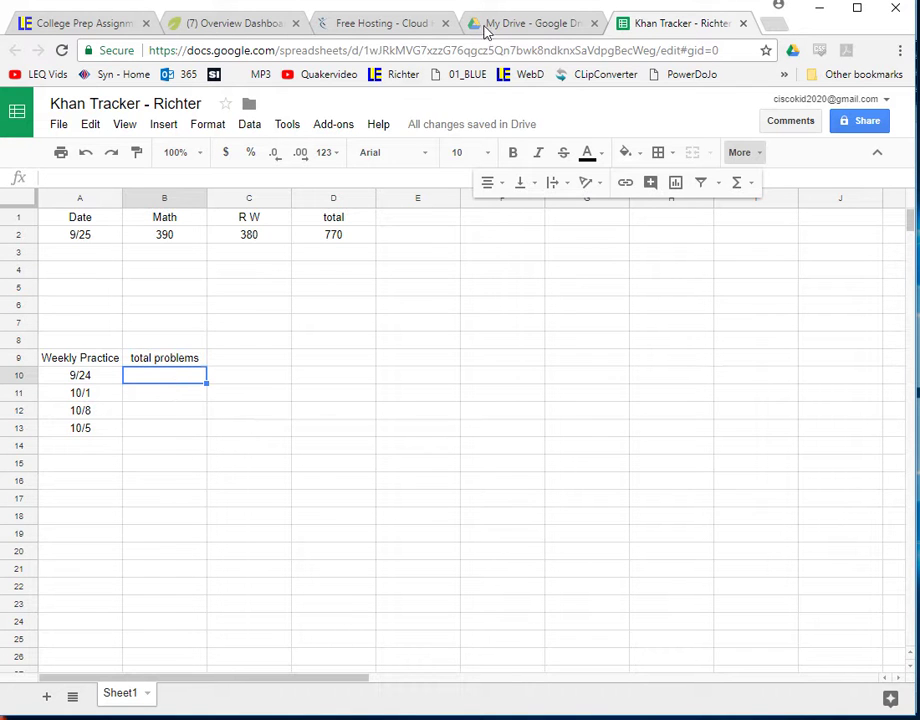
{"action": "left_click", "coordinate": [262, 26]}
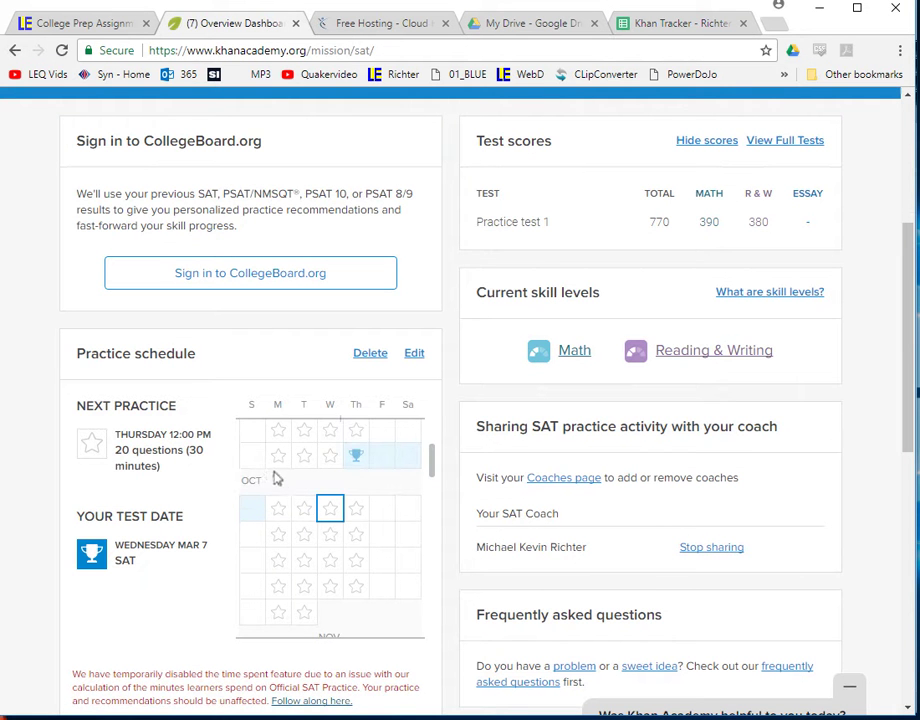
{"action": "mouse_move", "coordinate": [268, 470]}
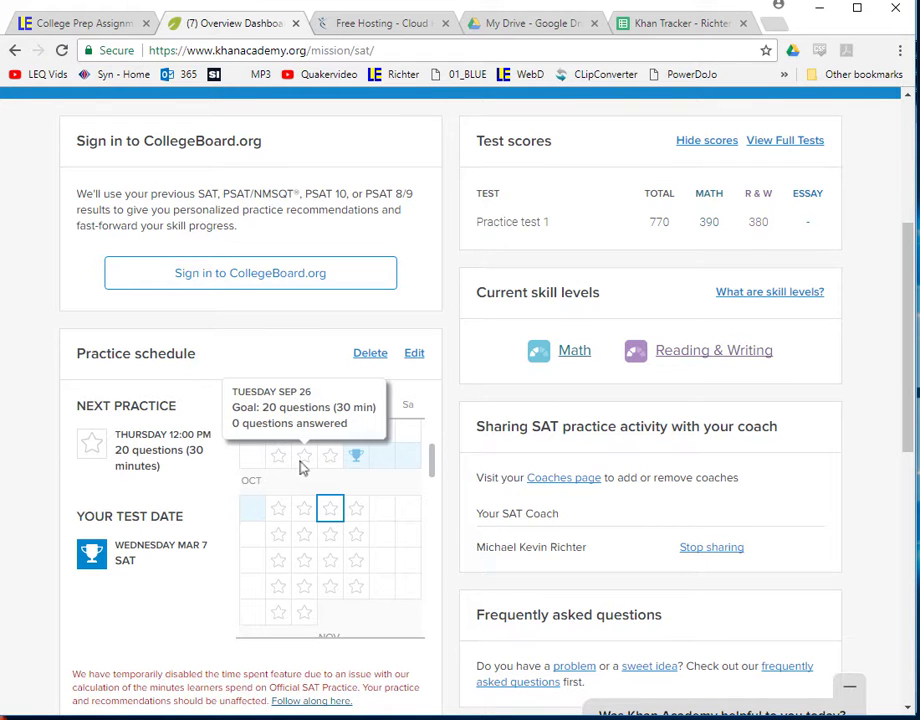
{"action": "mouse_move", "coordinate": [334, 467]}
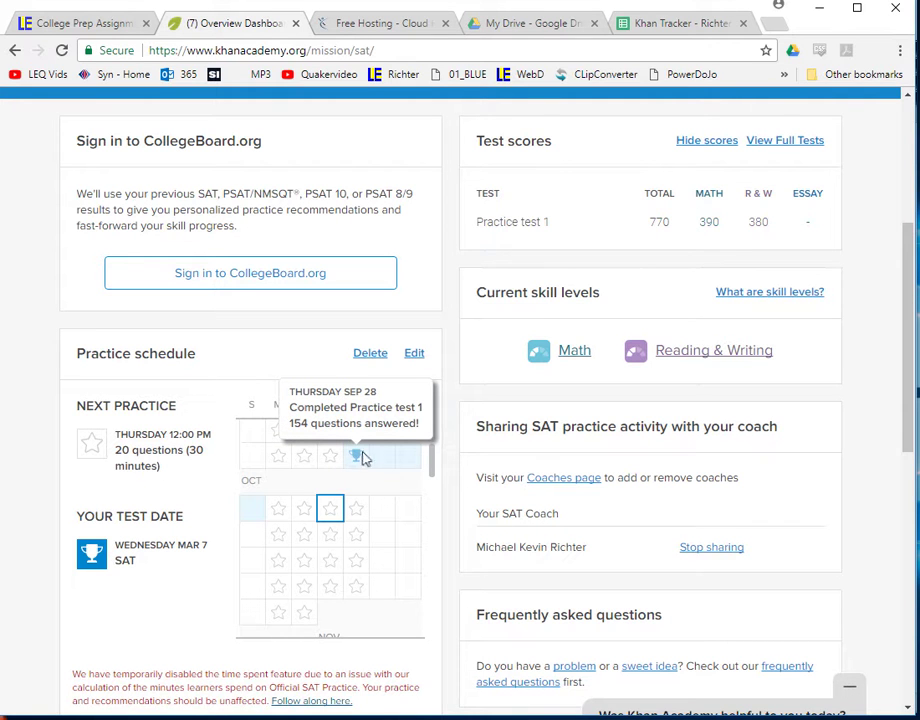
{"action": "mouse_move", "coordinate": [390, 458]}
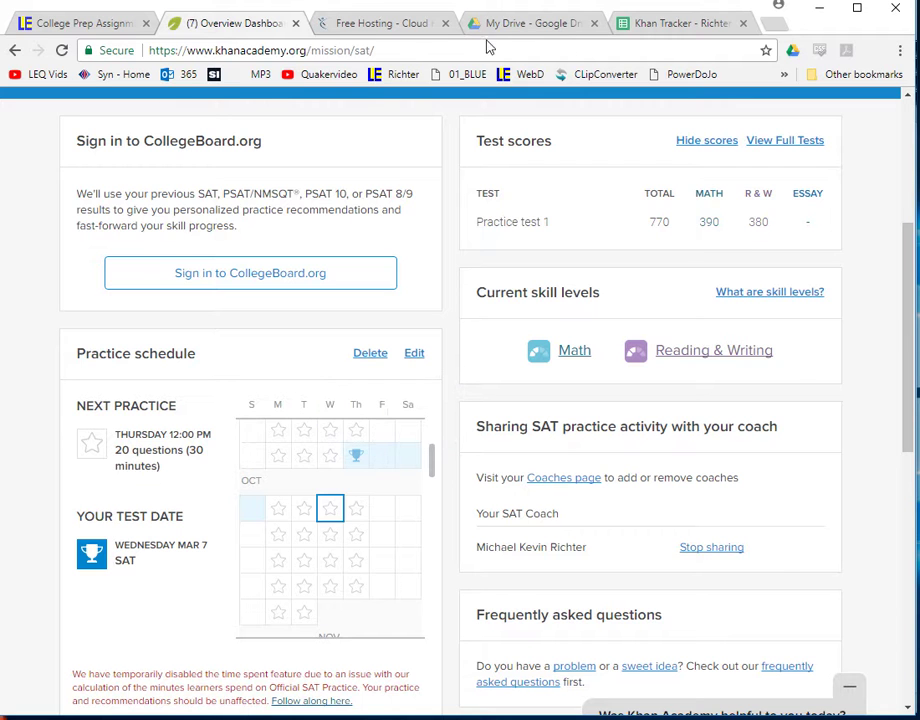
Record 154 total problems for 9/24 in B10, then return to Khan Academy's SAT page.
{"action": "left_click", "coordinate": [634, 28]}
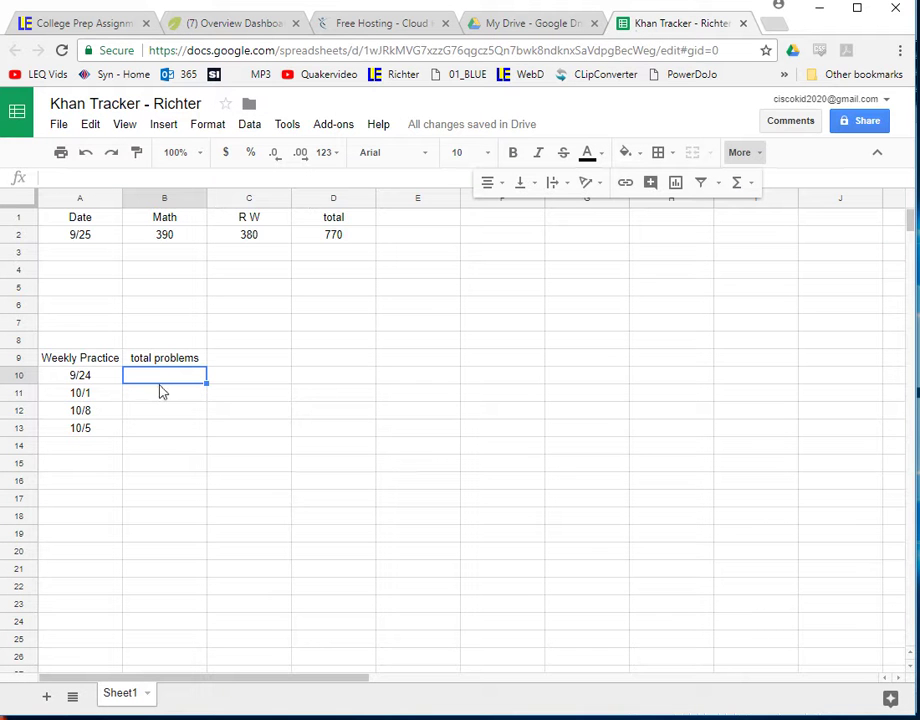
{"action": "type", "text": "154"}
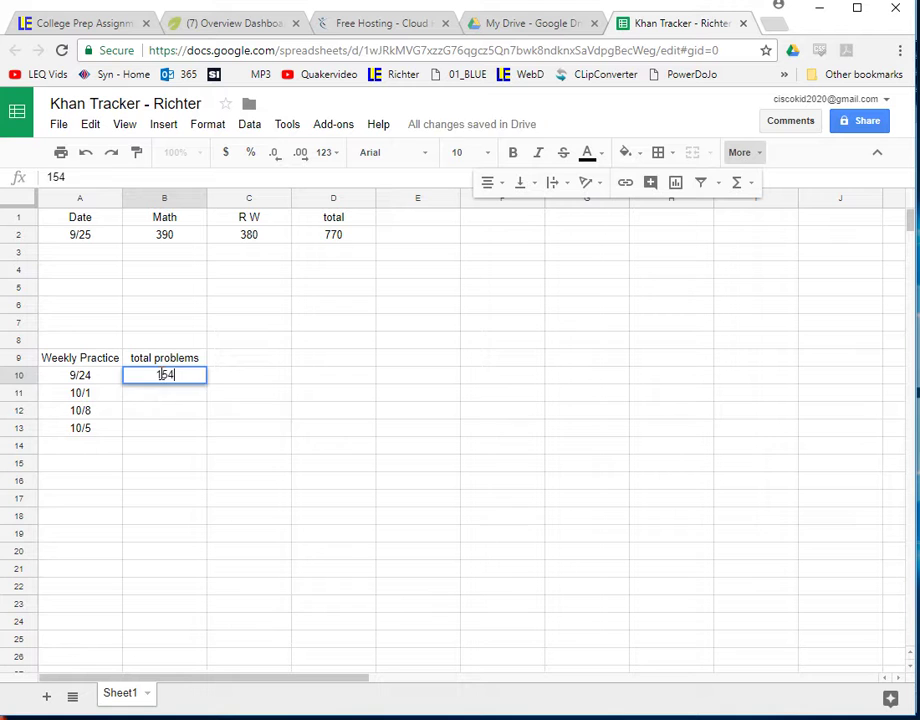
{"action": "key", "text": "Return"}
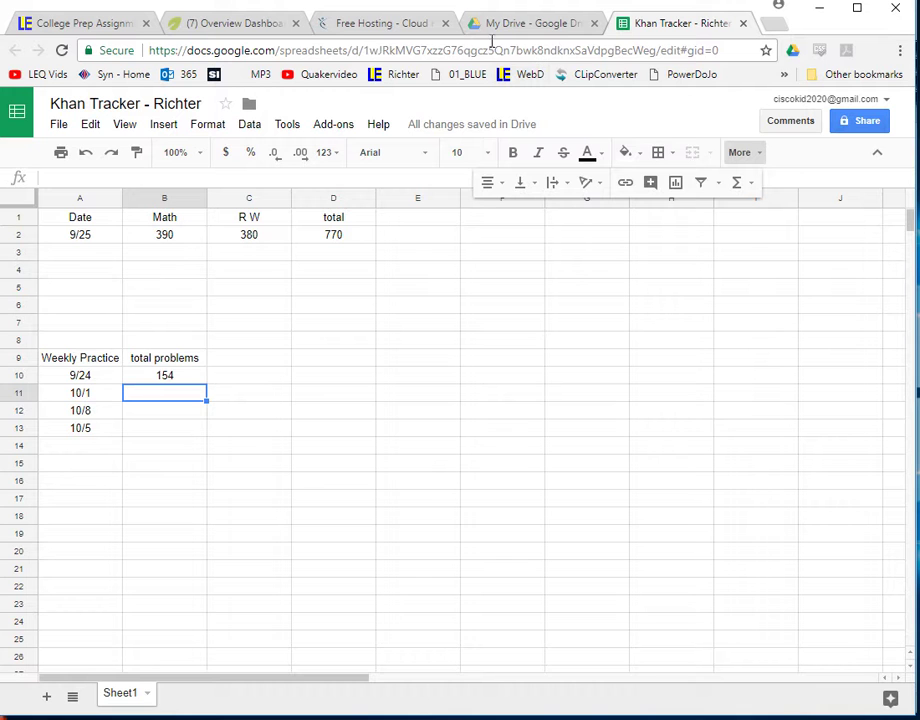
{"action": "left_click", "coordinate": [251, 33]}
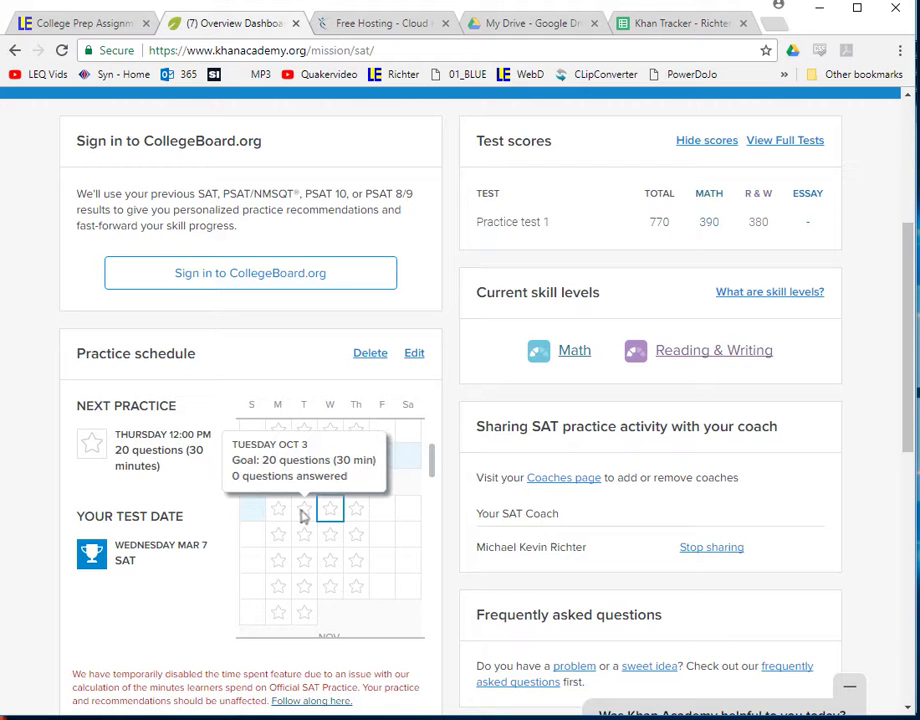
Add a GOAL heading in cell C9 of the Khan Tracker.
{"action": "mouse_move", "coordinate": [331, 512]}
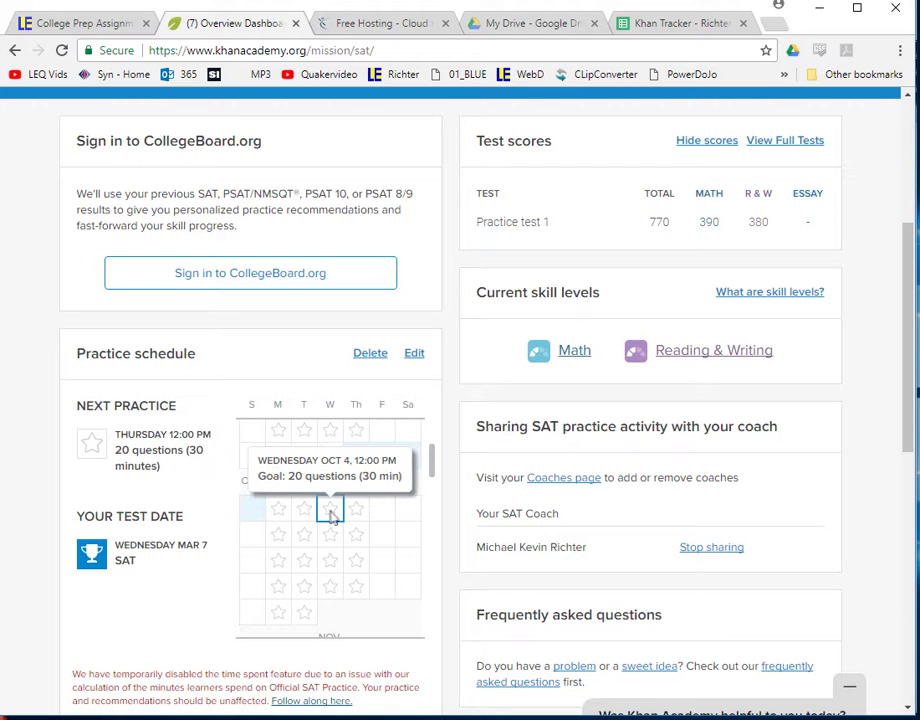
{"action": "left_click", "coordinate": [676, 27]}
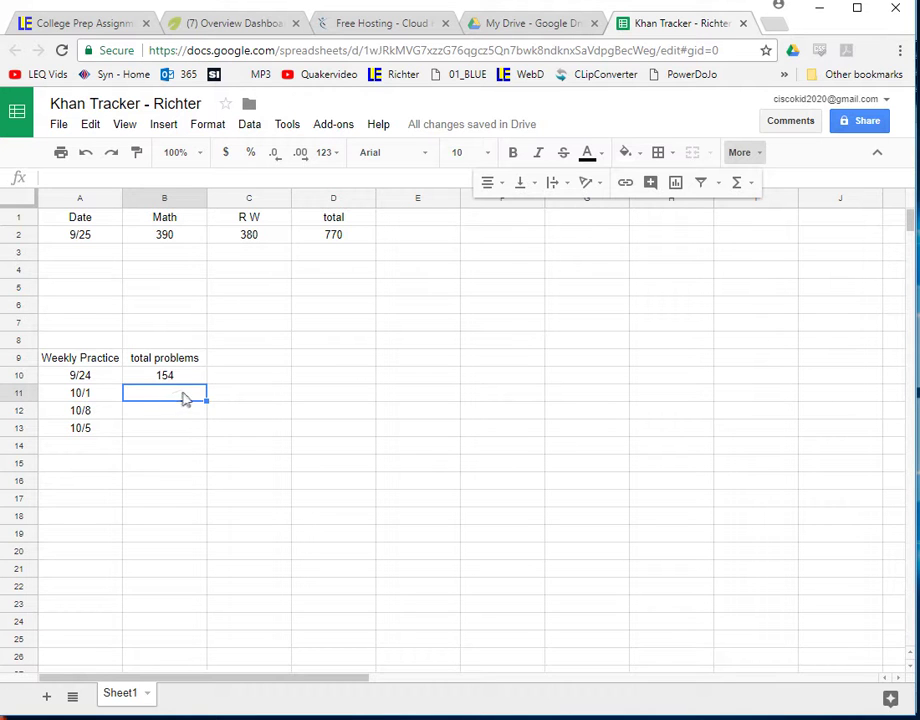
{"action": "left_click", "coordinate": [234, 362]}
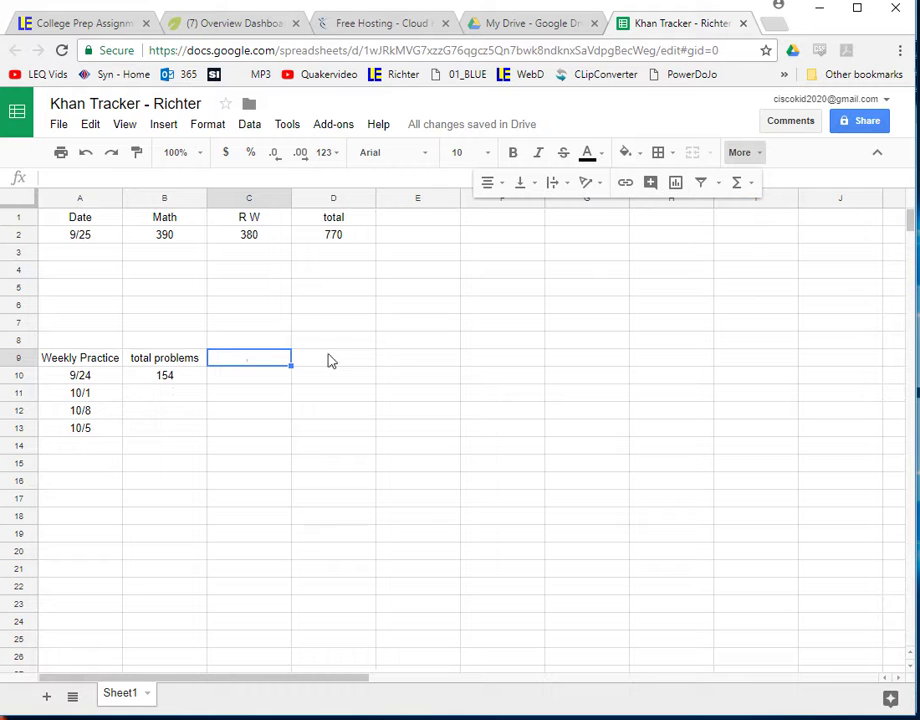
{"action": "type", "text": "GOAL"}
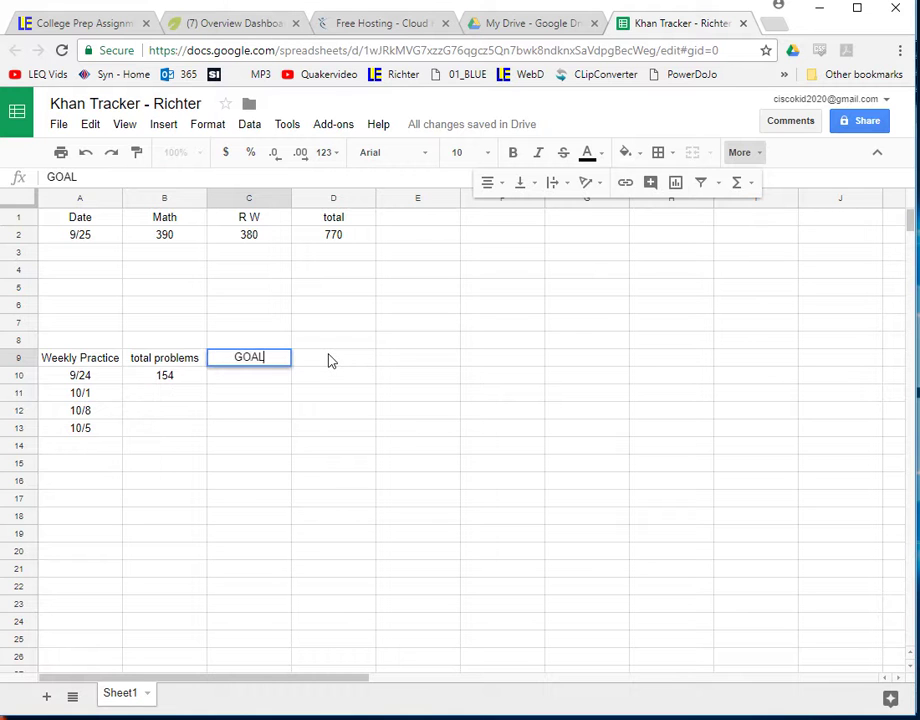
{"action": "key", "text": "Return"}
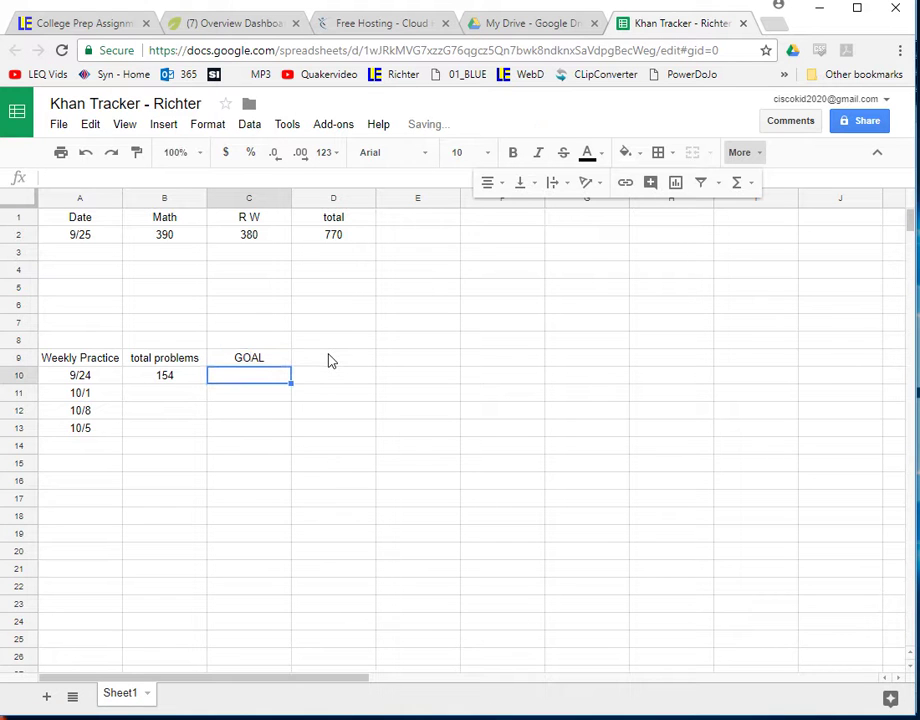
Enter a goal of 80 for each weekly date under GOAL.
{"action": "type", "text": "80"}
{"action": "key", "text": "Return"}
{"action": "type", "text": "8"}
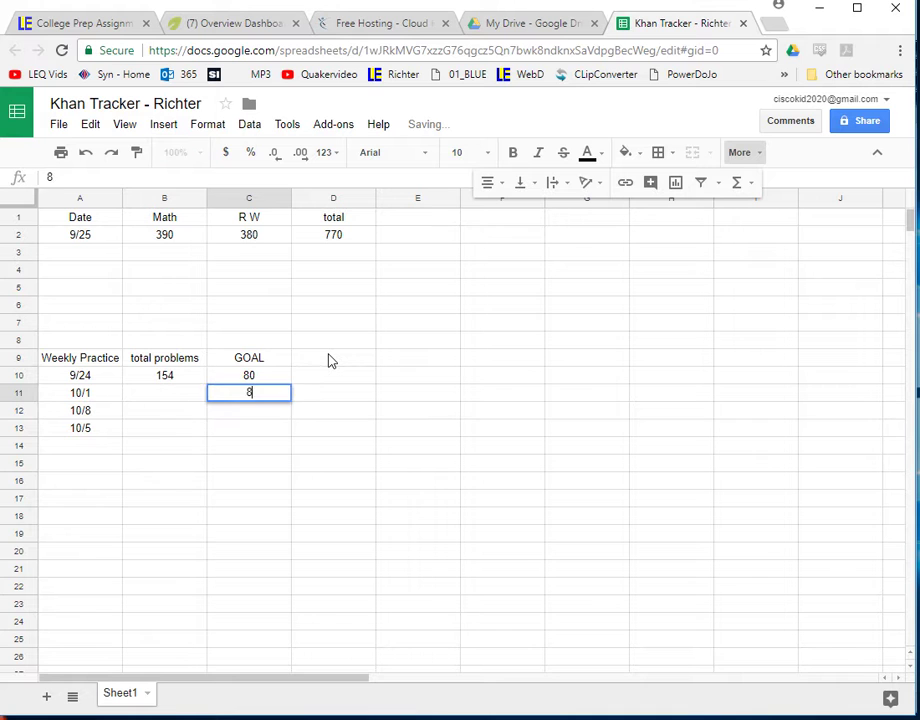
{"action": "type", "text": "0"}
{"action": "key", "text": "Return"}
{"action": "type", "text": "80"}
{"action": "key", "text": "Return"}
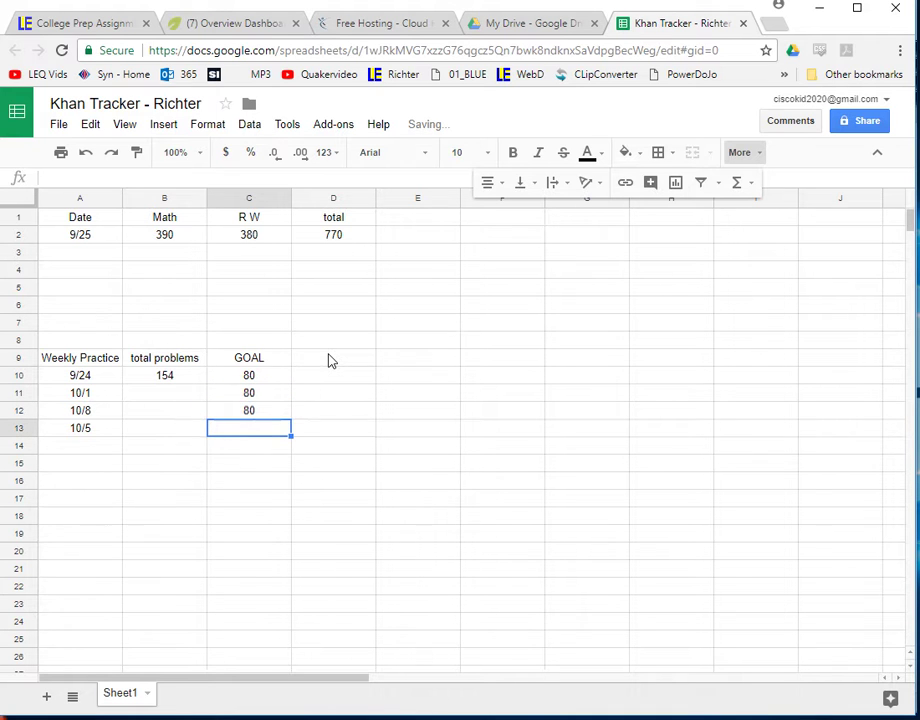
{"action": "type", "text": "80"}
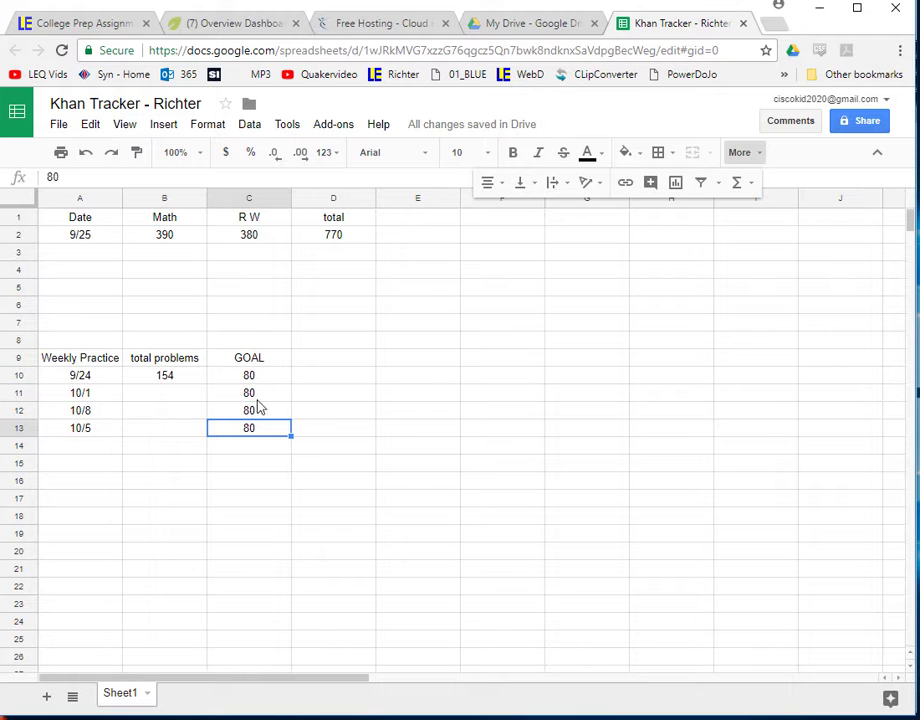
Enter GOAL in cell E1 and center-align it beside the total heading.
{"action": "left_click", "coordinate": [418, 222]}
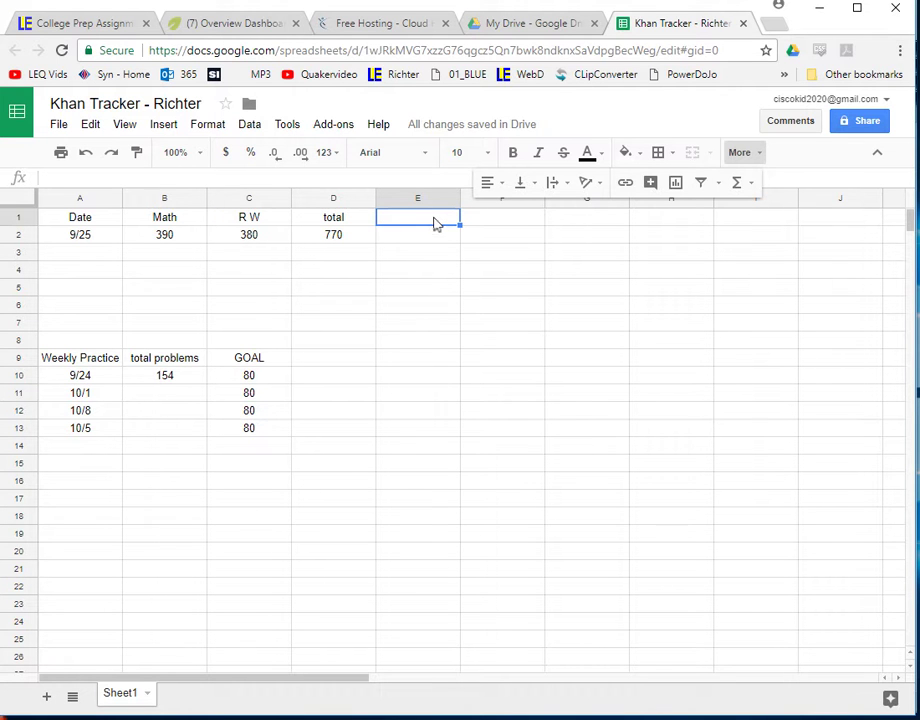
{"action": "type", "text": "GOAL"}
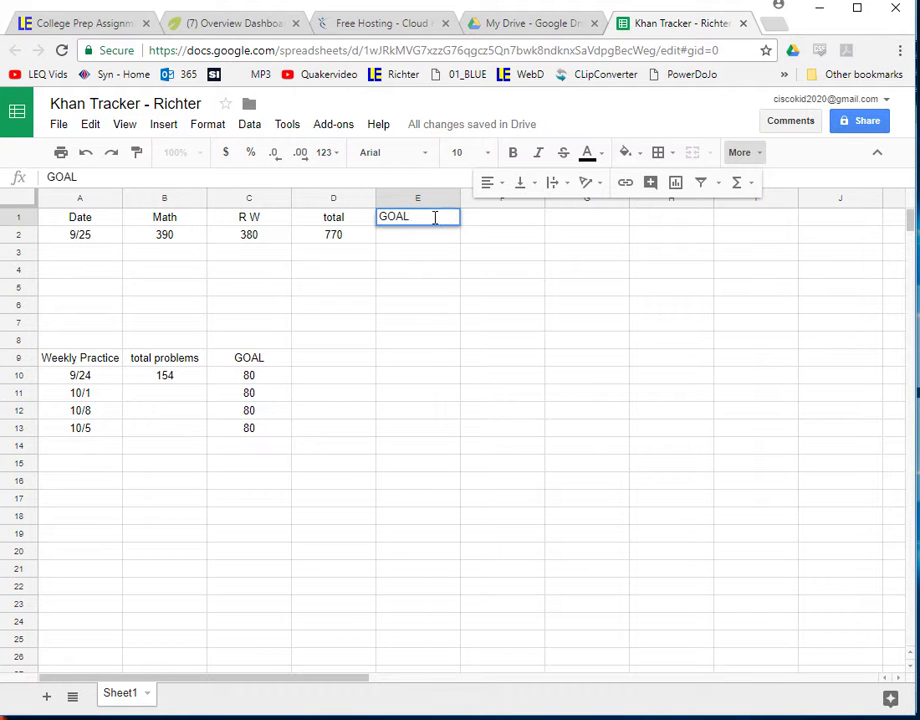
{"action": "key", "text": "Return"}
{"action": "left_click", "coordinate": [418, 225]}
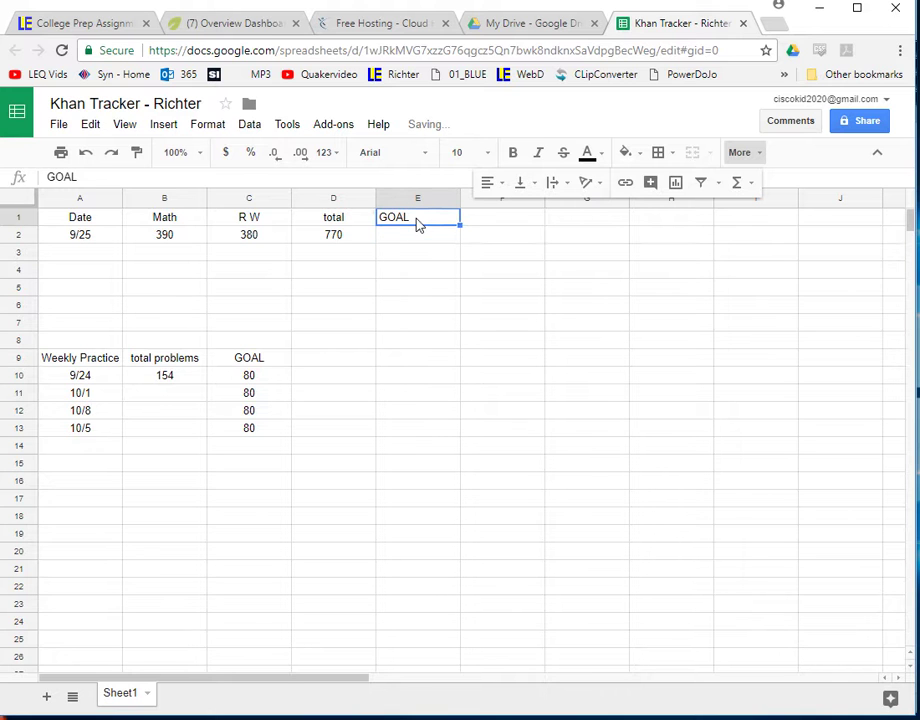
{"action": "left_click", "coordinate": [499, 184]}
{"action": "left_click", "coordinate": [512, 213]}
{"action": "left_click", "coordinate": [422, 246]}
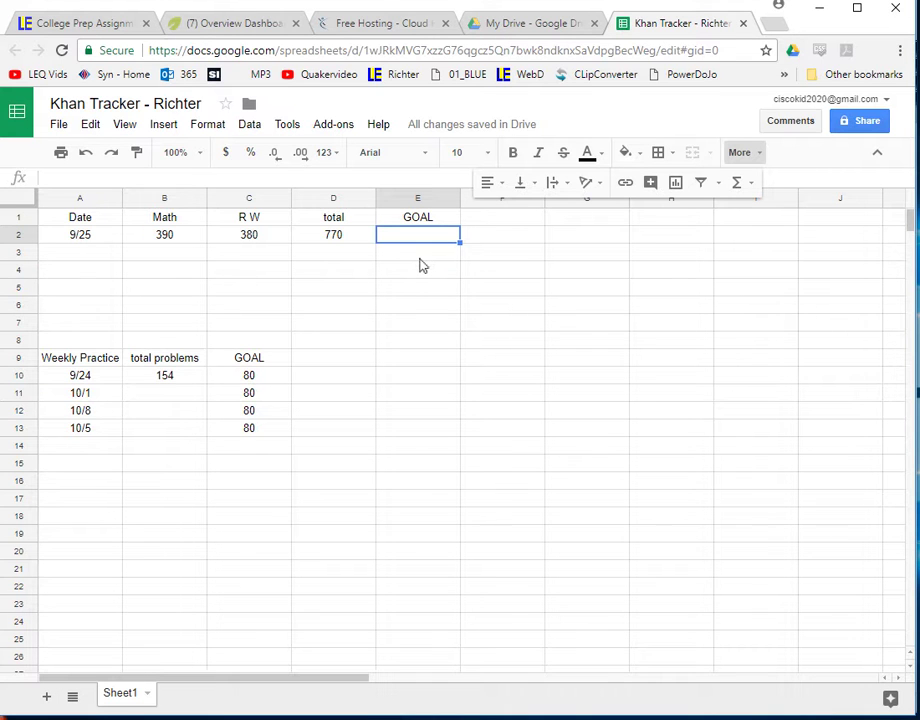
Enter 1000 in E2 as the score goal.
{"action": "type", "text": "1000"}
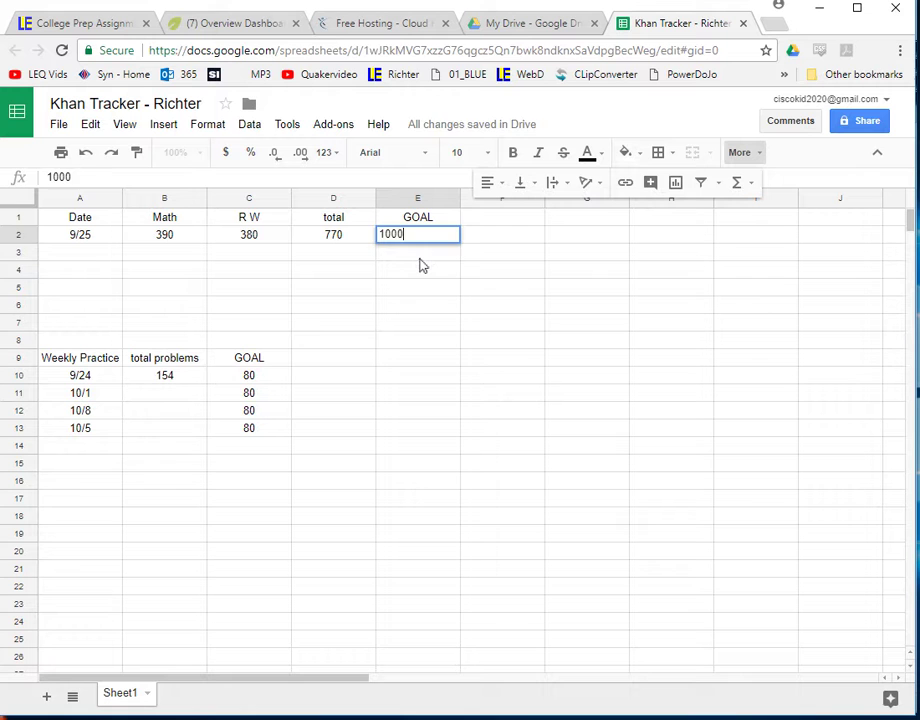
{"action": "key", "text": "Return"}
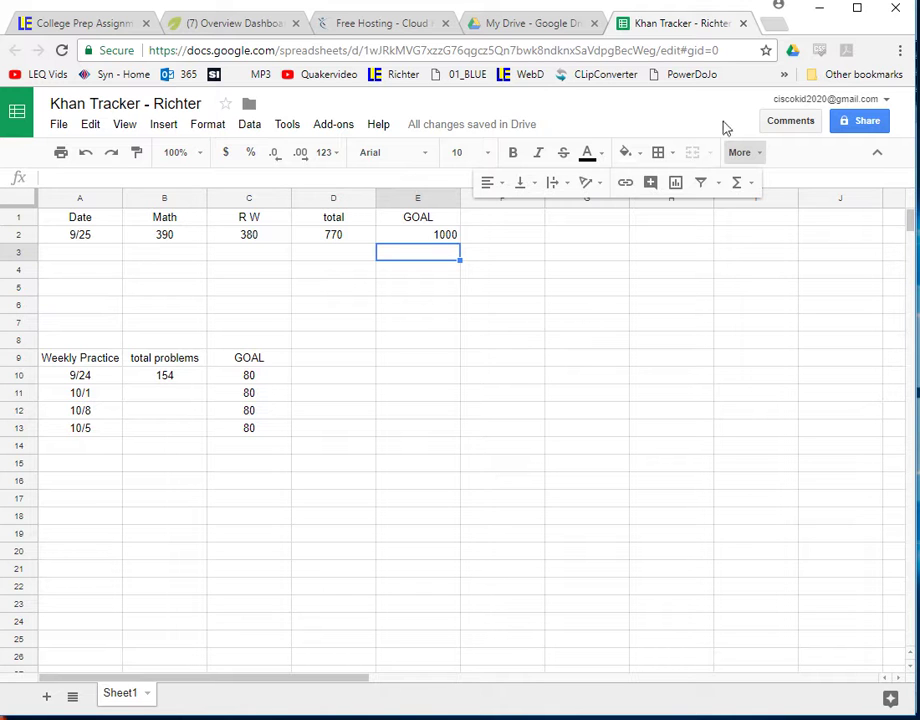
Turn on view-only link sharing for Khan Tracker, copy the link, and switch to Dreamweaver 8.
{"action": "left_click", "coordinate": [857, 124]}
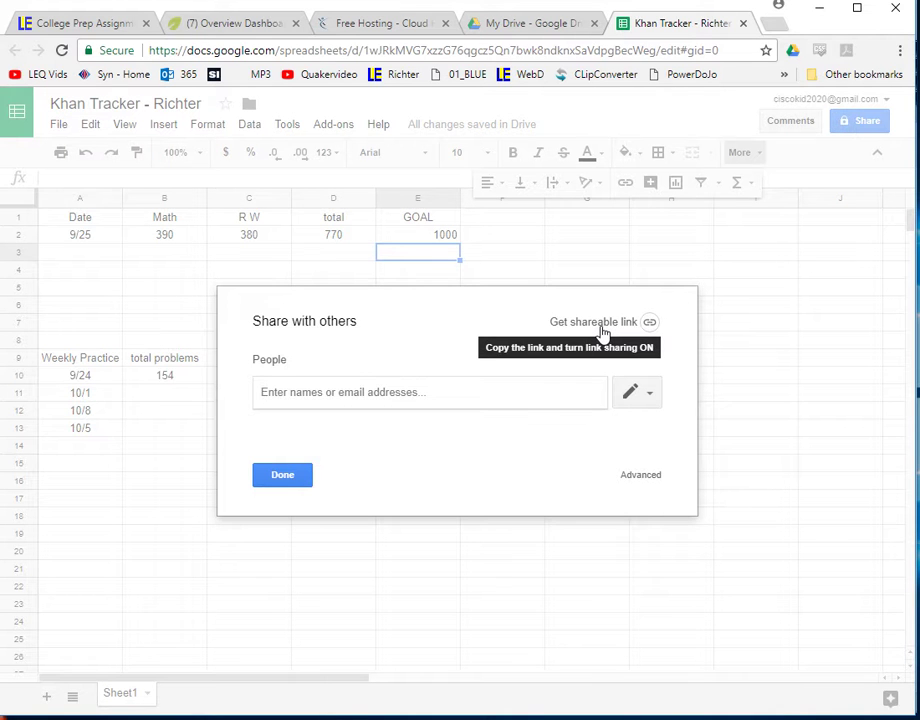
{"action": "left_click", "coordinate": [602, 330]}
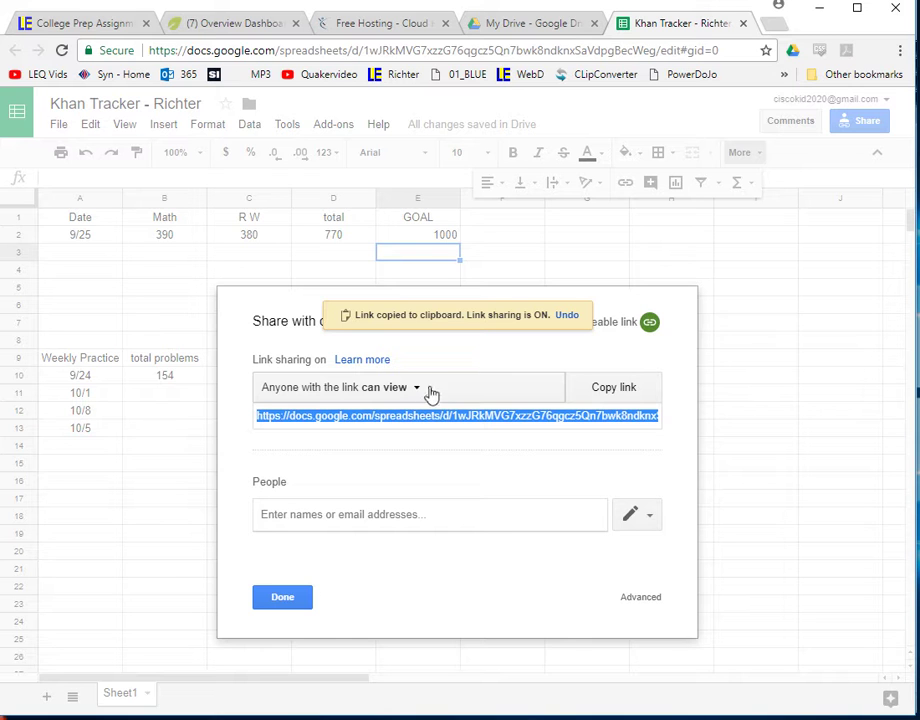
{"action": "left_click", "coordinate": [617, 391]}
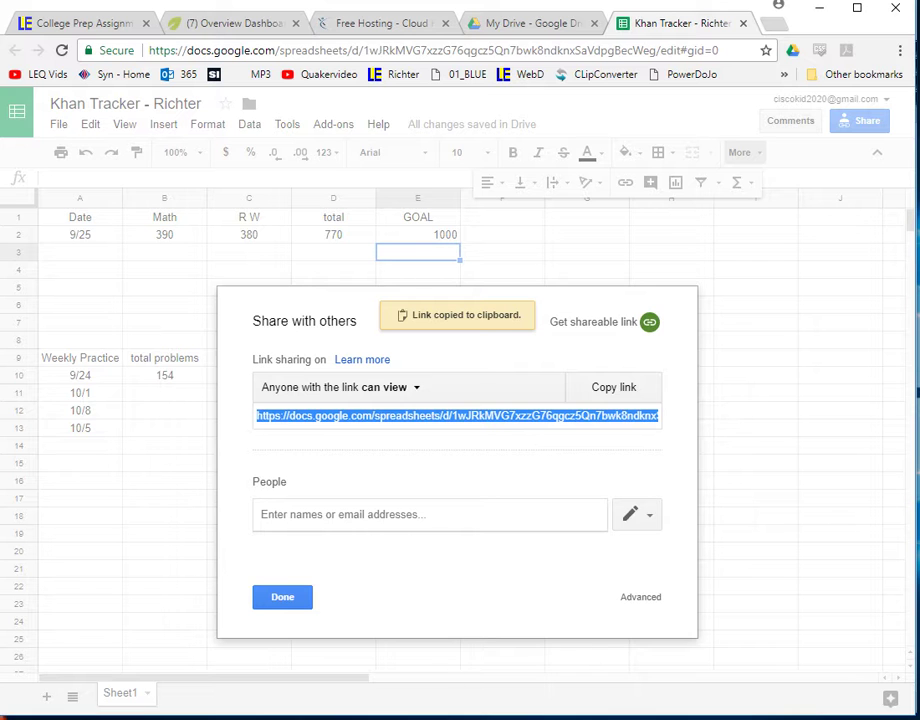
{"action": "mouse_move", "coordinate": [450, 714]}
{"action": "left_click", "coordinate": [450, 690]}
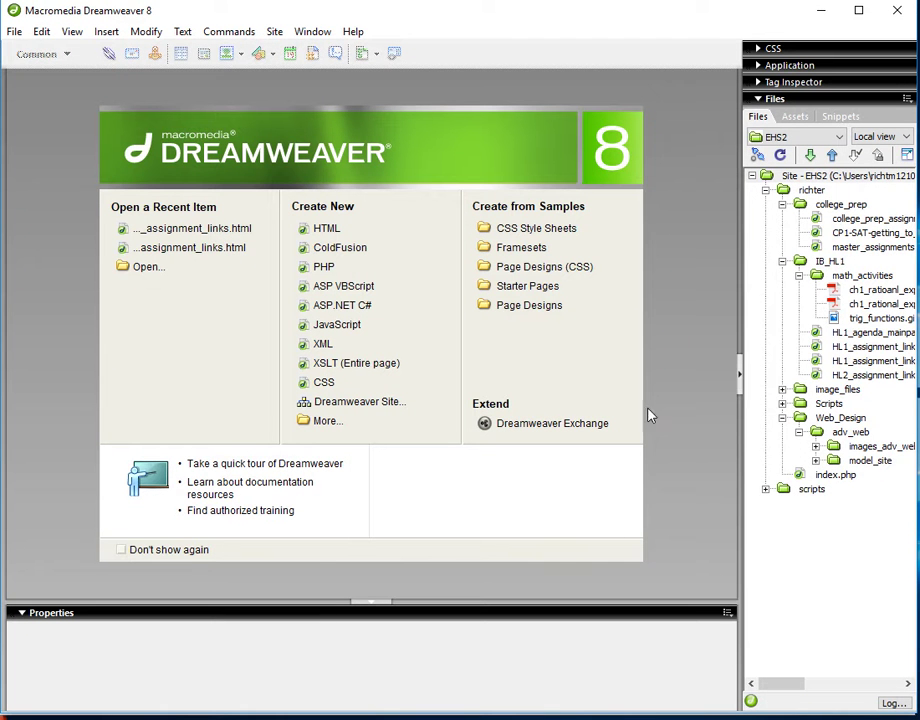
Switch the Files panel to the Mike site and open index.html.
{"action": "left_click", "coordinate": [789, 140]}
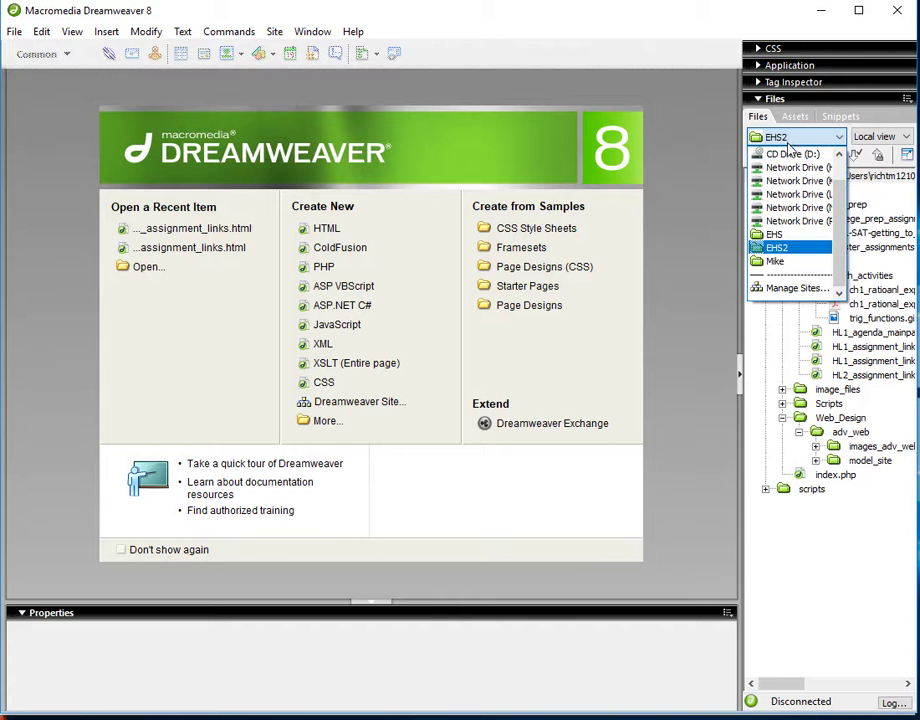
{"action": "left_click", "coordinate": [799, 261]}
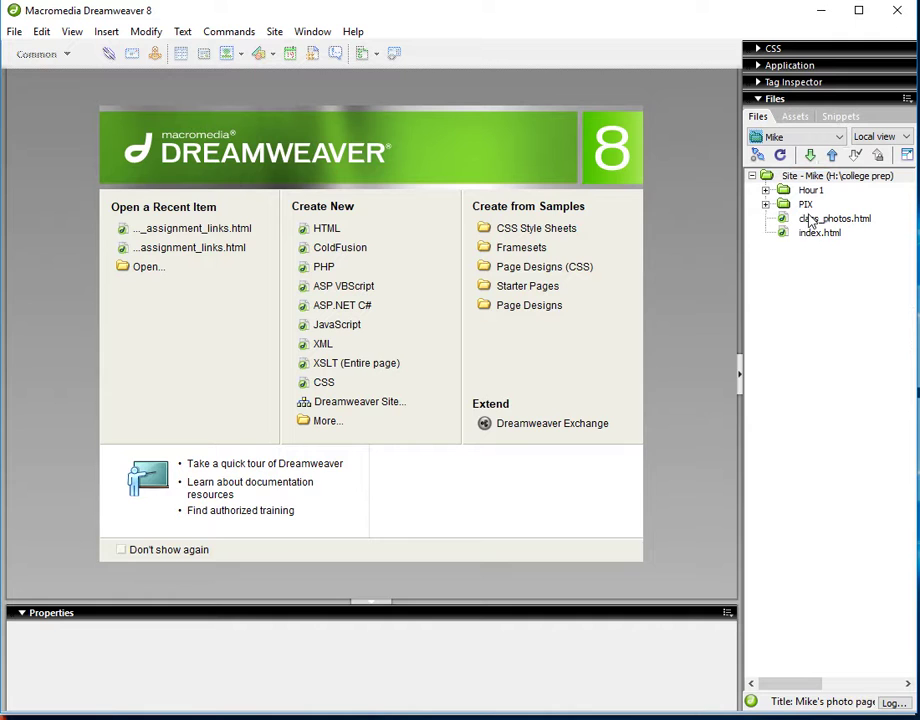
{"action": "double_click", "coordinate": [806, 233]}
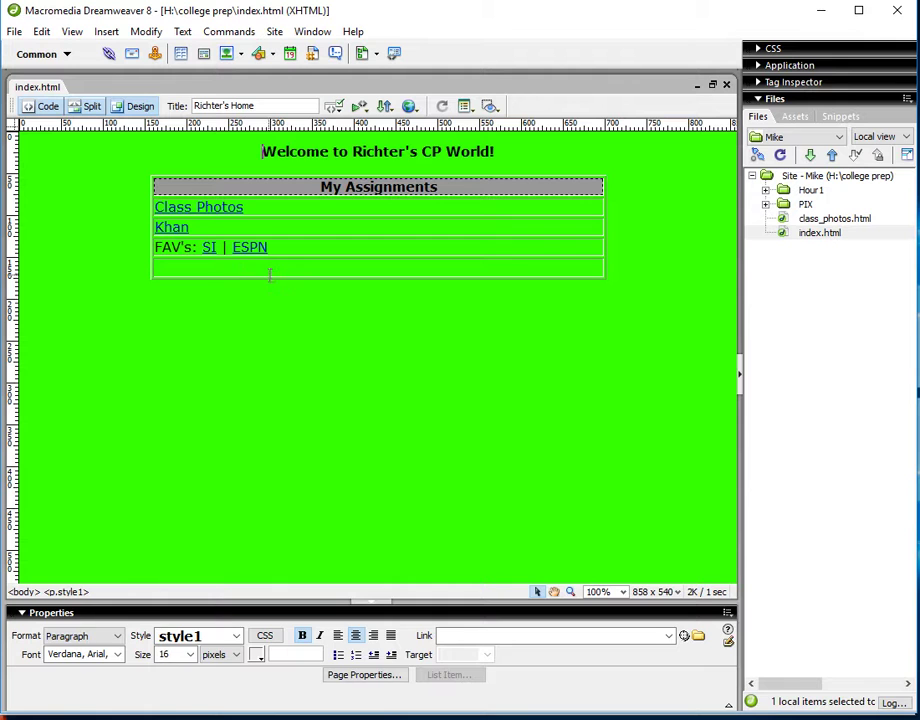
Type 'KHAN Progress and Goals Spreadsheet' into the empty last row of the table.
{"action": "left_click", "coordinate": [268, 268]}
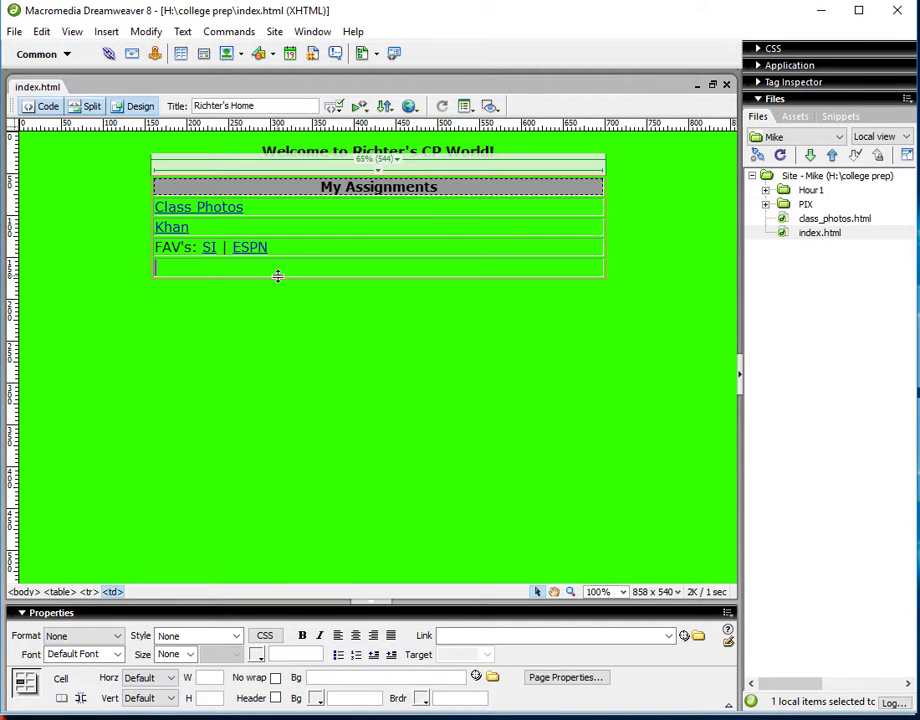
{"action": "type", "text": "KHAN "}
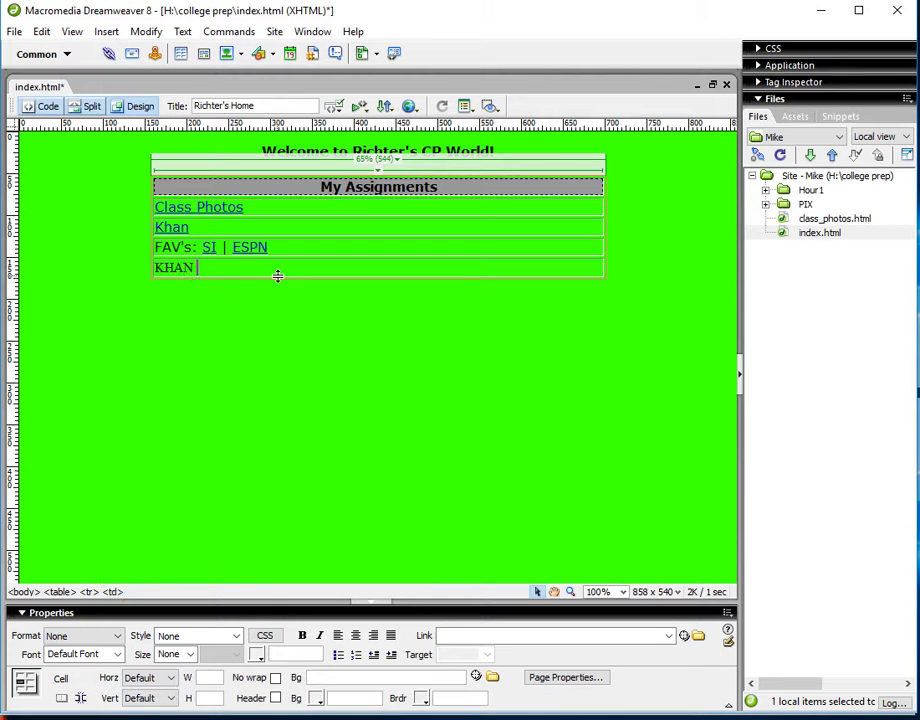
{"action": "type", "text": "Progress and"}
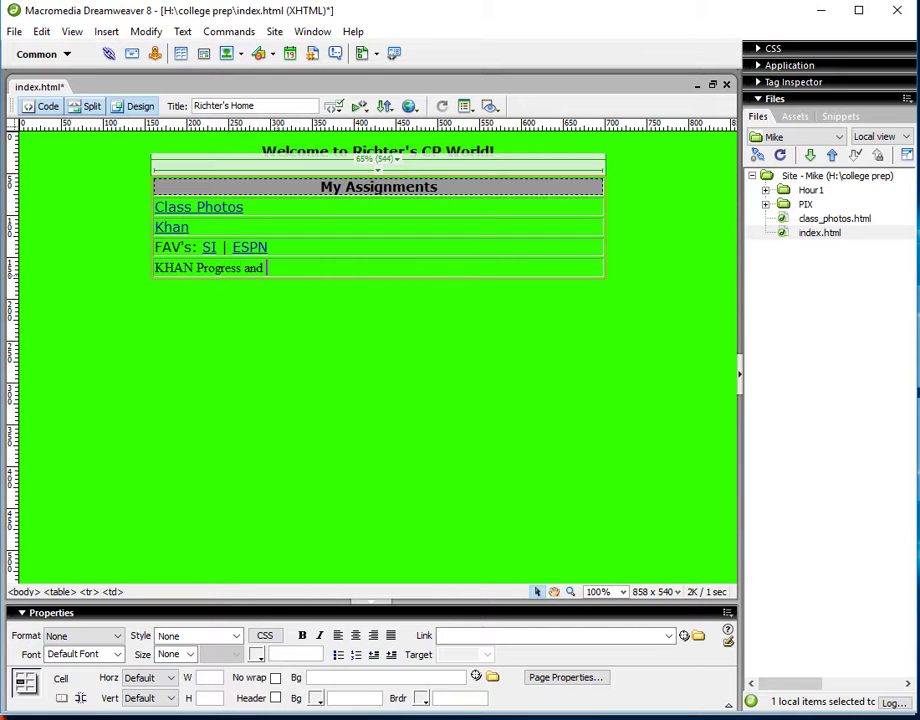
{"action": "type", "text": " H"}
{"action": "key", "text": "BackSpace"}
{"action": "type", "text": "Goals Spread"}
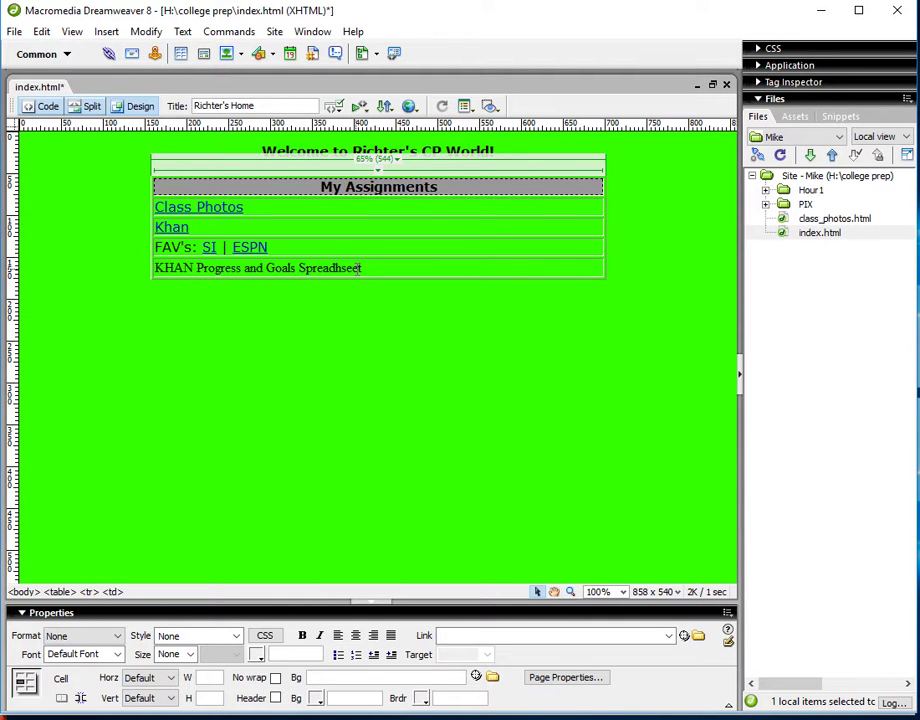
{"action": "type", "text": "sh"}
{"action": "key", "text": "Delete"}
Link that text to the copied Google Sheets share URL.
{"action": "left_click_drag", "start_coordinate": [365, 268], "coordinate": [152, 266]}
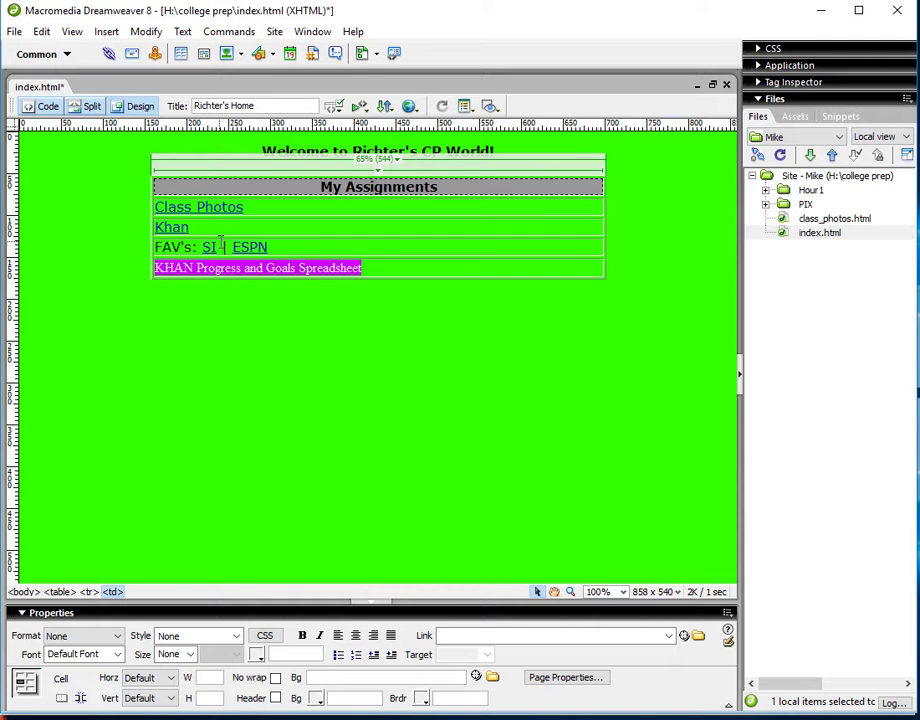
{"action": "left_click", "coordinate": [449, 633]}
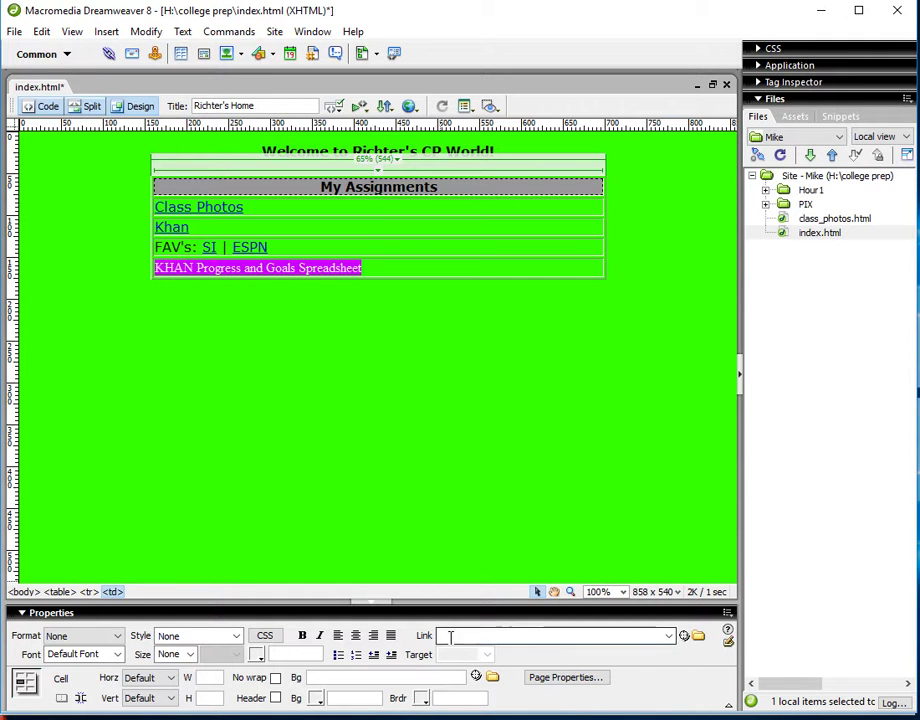
{"action": "right_click", "coordinate": [450, 633]}
{"action": "left_click", "coordinate": [490, 479]}
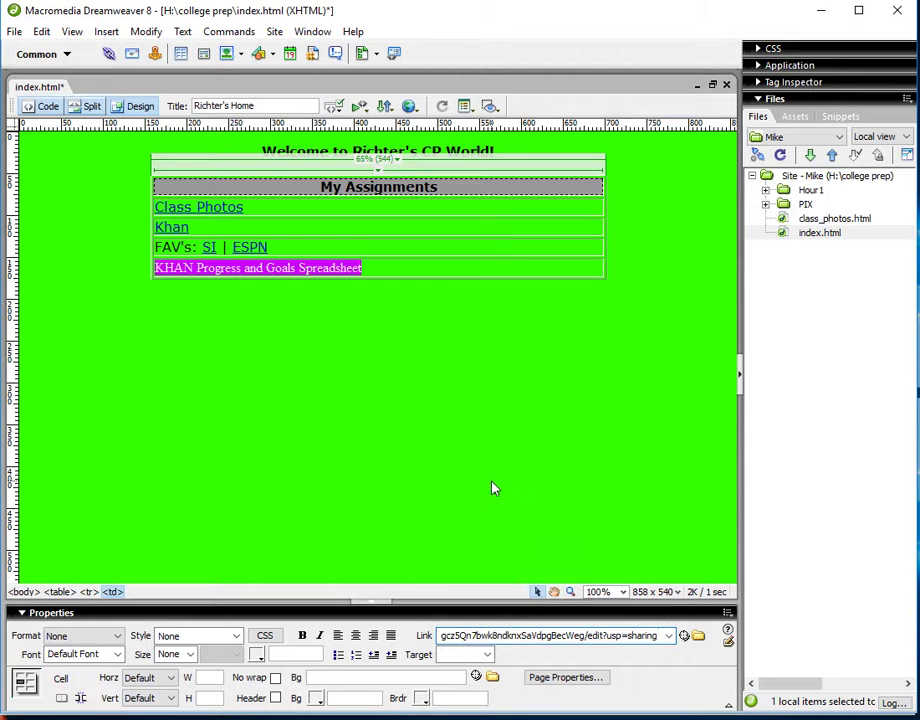
{"action": "left_click", "coordinate": [409, 450]}
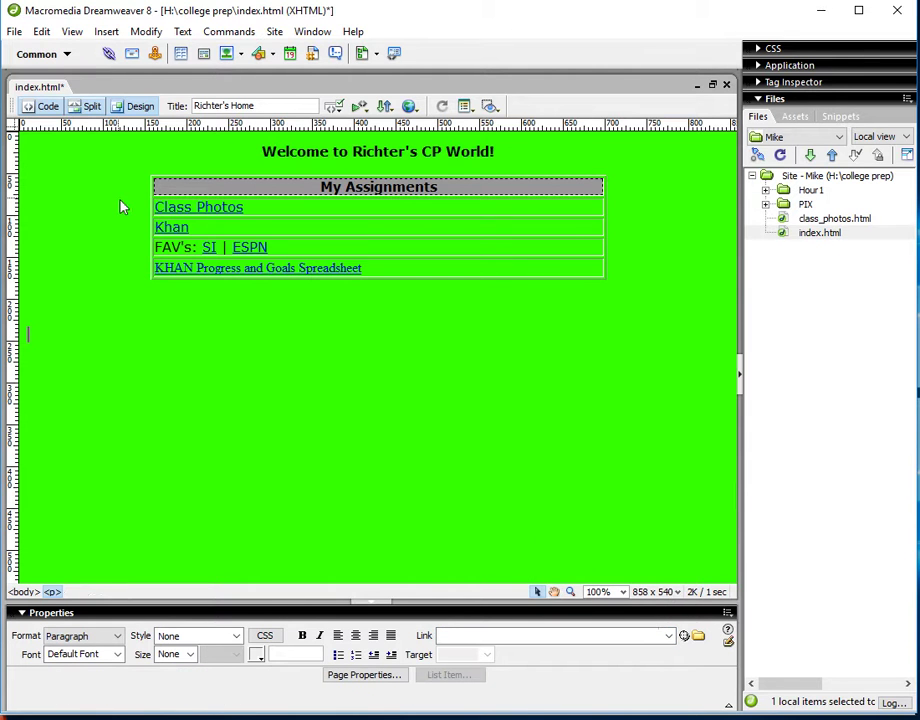
Save index.html, try connecting to the remote server, and dismiss the FTP error.
{"action": "left_click", "coordinate": [14, 31]}
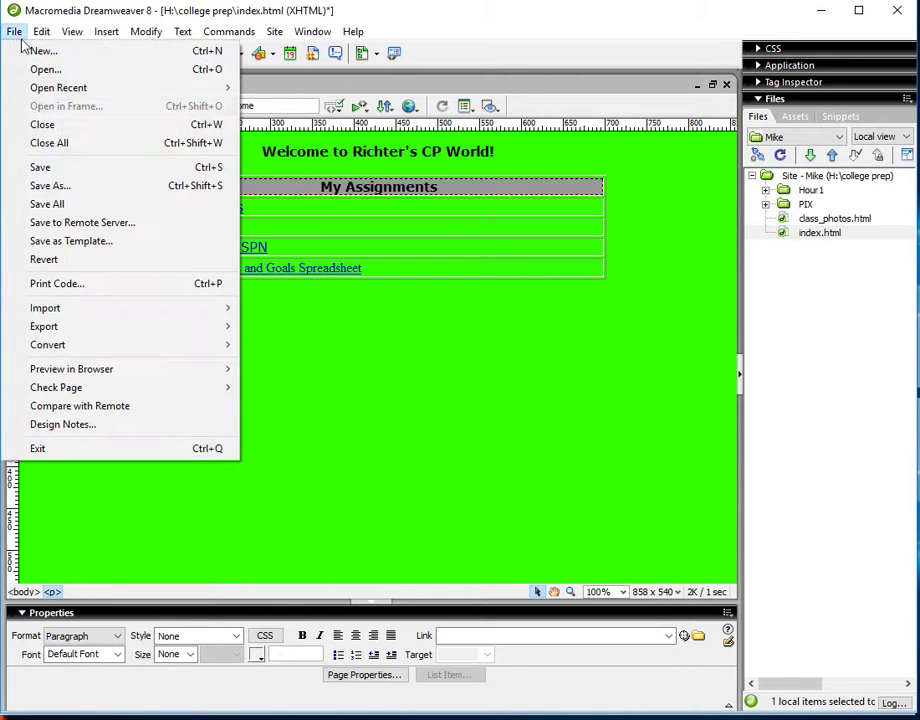
{"action": "left_click", "coordinate": [44, 167]}
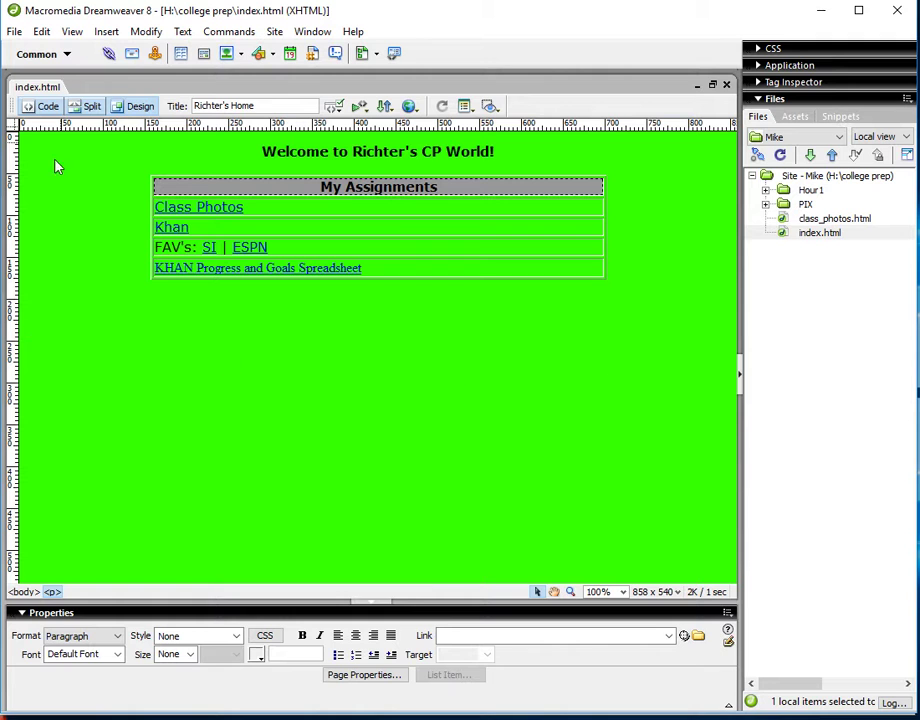
{"action": "left_click", "coordinate": [757, 156]}
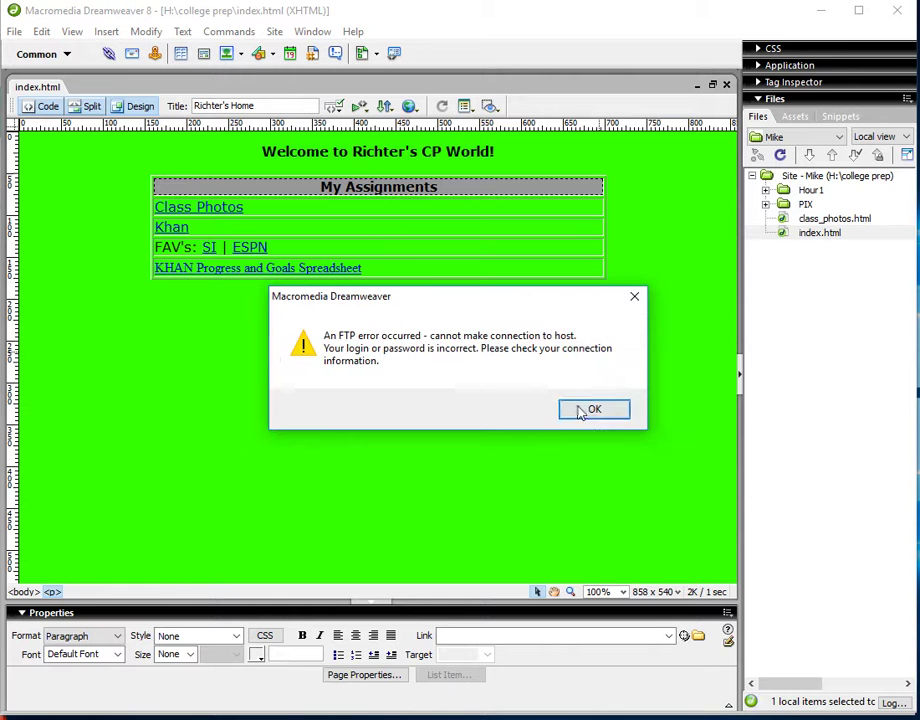
{"action": "left_click", "coordinate": [592, 411]}
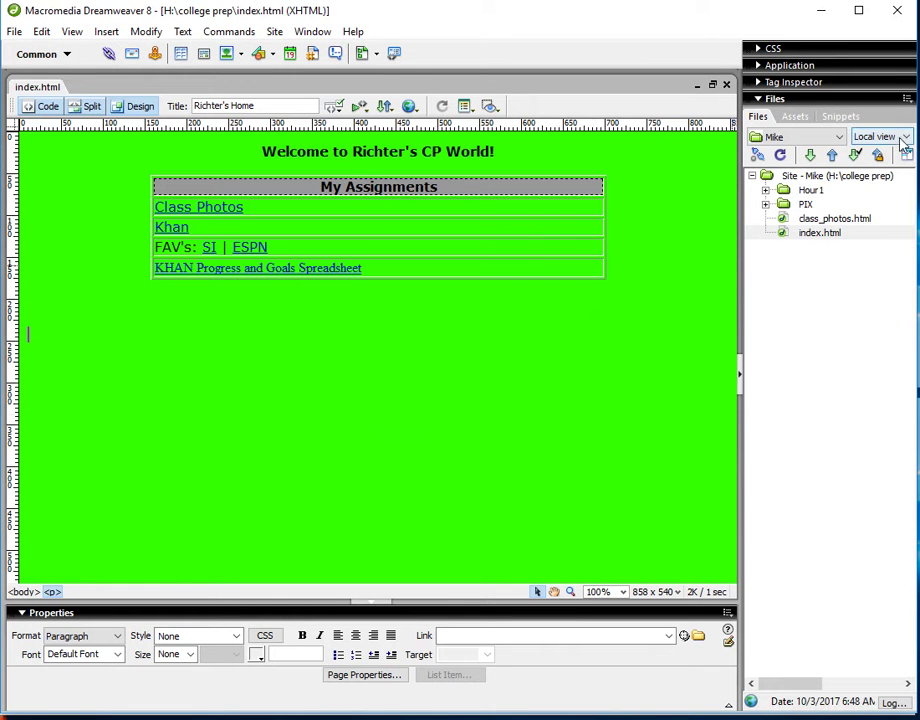
Open the Mike site's FTP settings (host xo3.x10hosting.com, folder www/) and select the login field.
{"action": "left_click", "coordinate": [836, 137]}
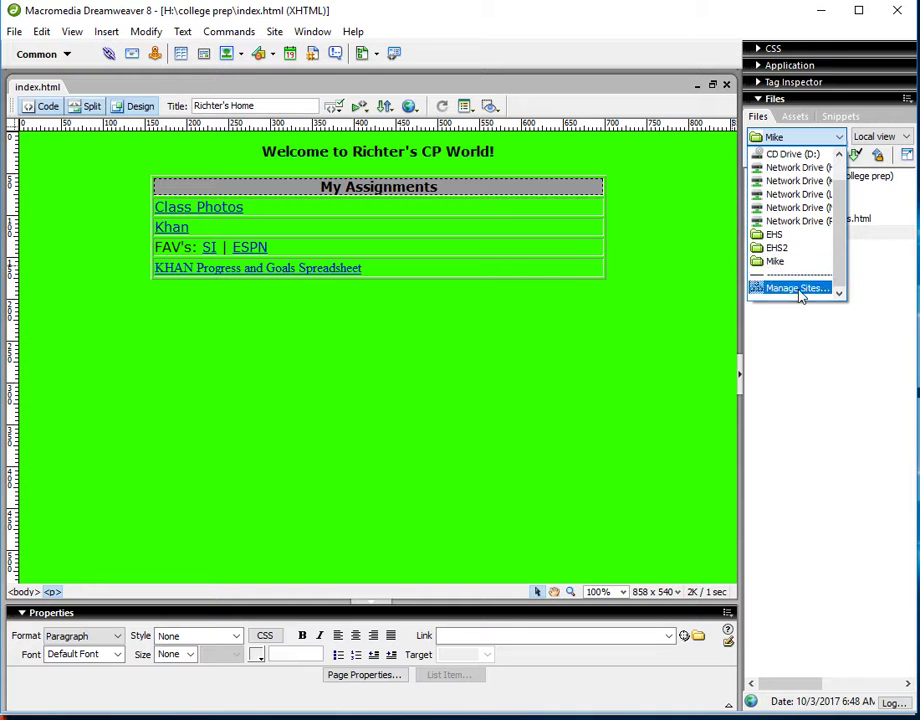
{"action": "left_click", "coordinate": [797, 288]}
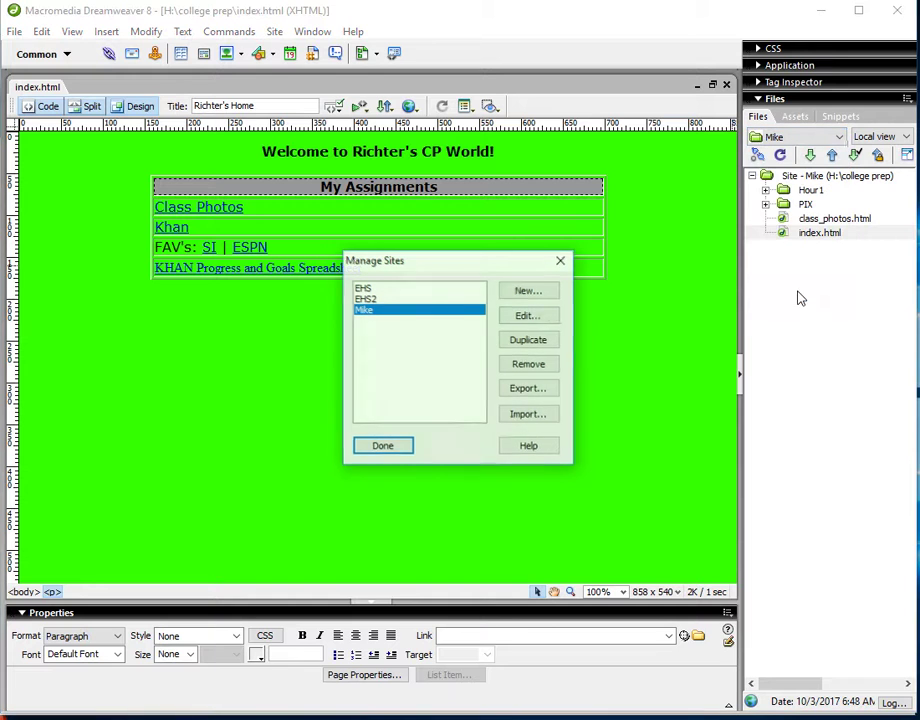
{"action": "left_click", "coordinate": [535, 317]}
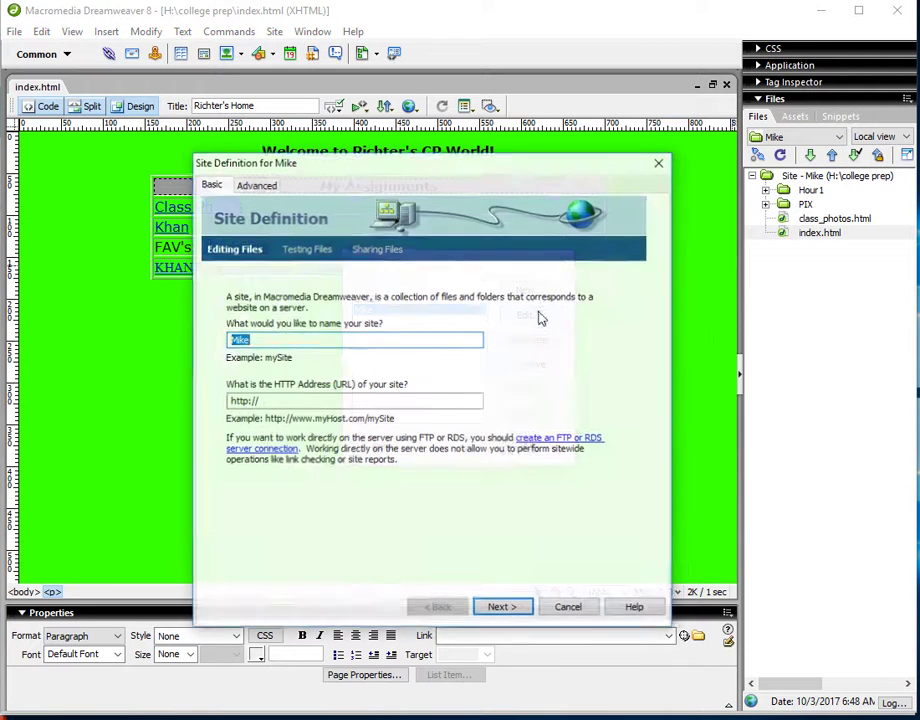
{"action": "left_click", "coordinate": [503, 608]}
{"action": "left_click", "coordinate": [503, 608]}
{"action": "left_click", "coordinate": [503, 608]}
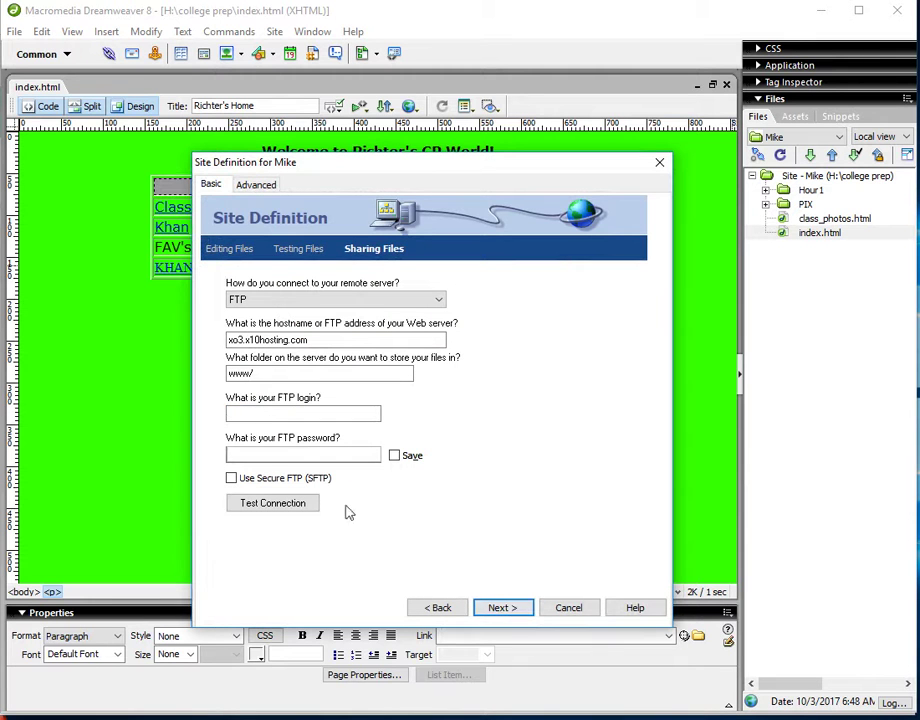
{"action": "left_click", "coordinate": [249, 415]}
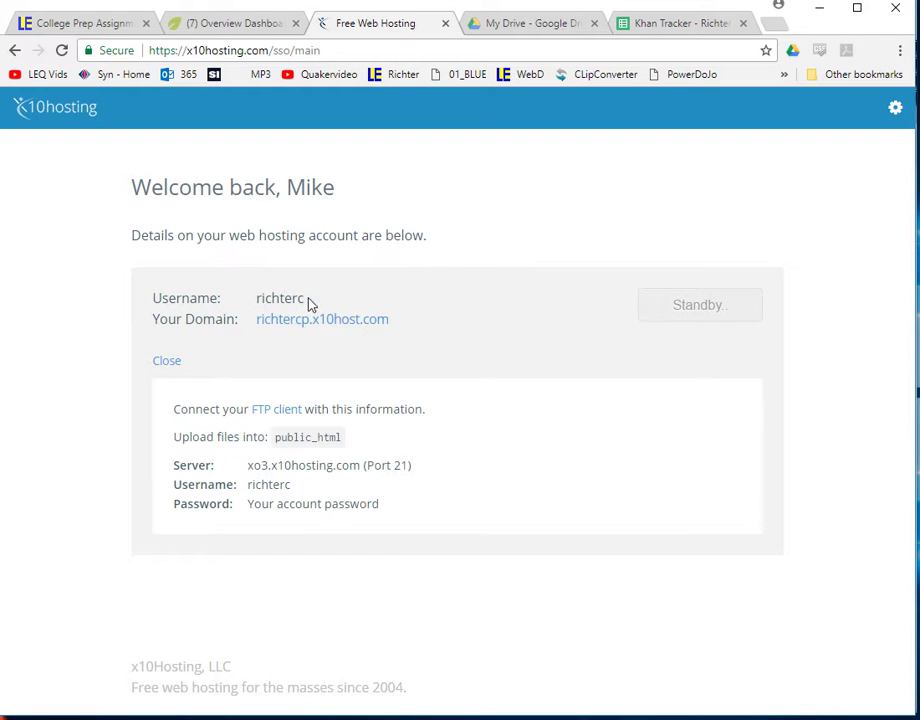
Select the x10Hosting account username and bring up its copy menu.
{"action": "left_click_drag", "start_coordinate": [308, 303], "coordinate": [262, 303]}
{"action": "right_click", "coordinate": [258, 303]}
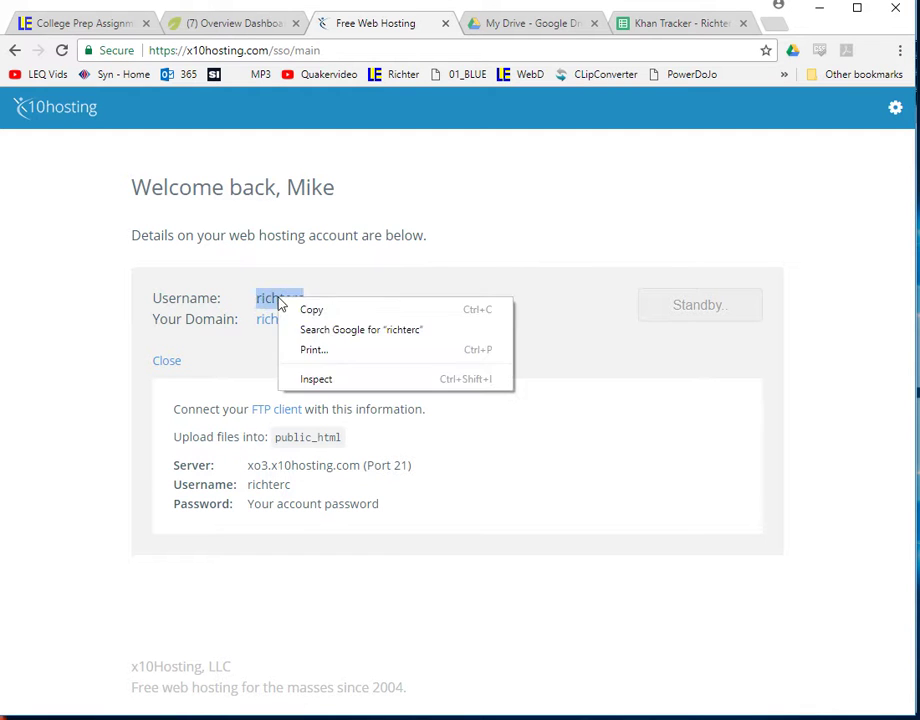
Copy the username, paste it as the Mike site's FTP login, and enter the FTP password.
{"action": "left_click", "coordinate": [302, 310]}
{"action": "key", "text": "alt+Tab"}
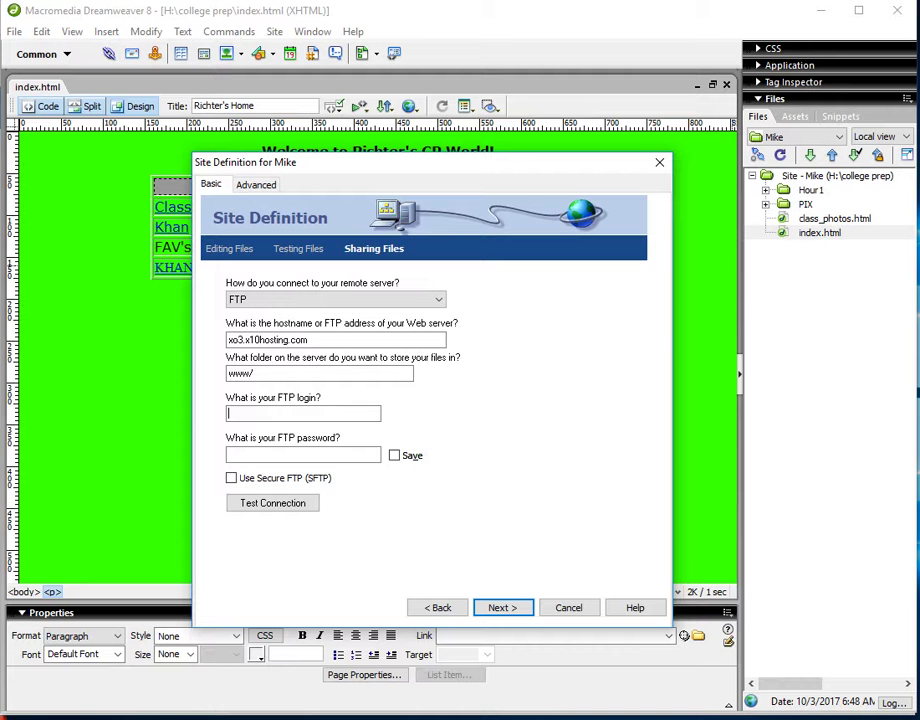
{"action": "right_click", "coordinate": [255, 411]}
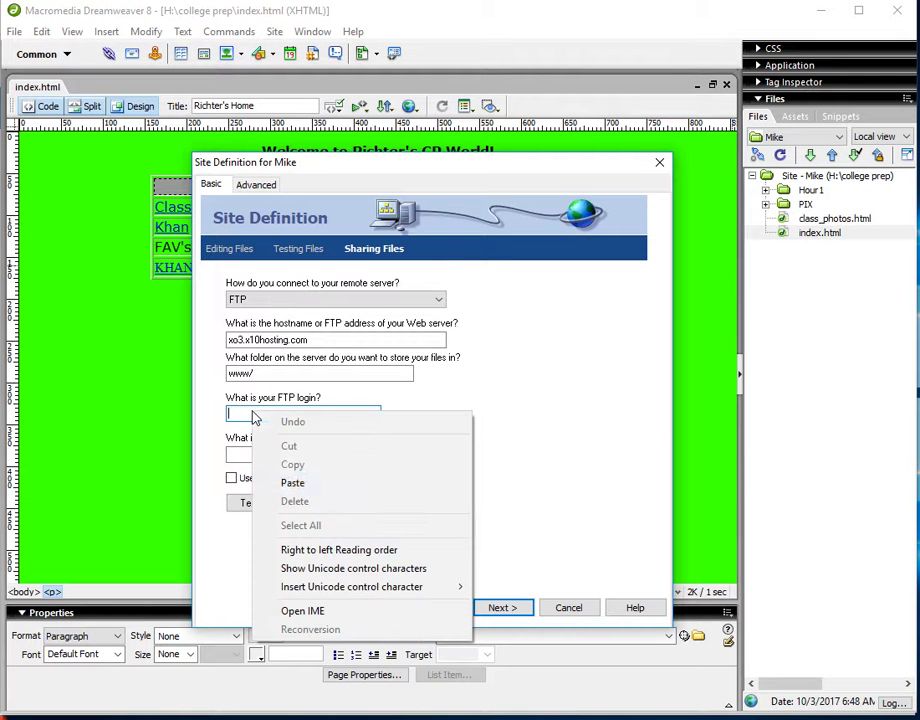
{"action": "left_click", "coordinate": [270, 484]}
{"action": "left_click", "coordinate": [264, 453]}
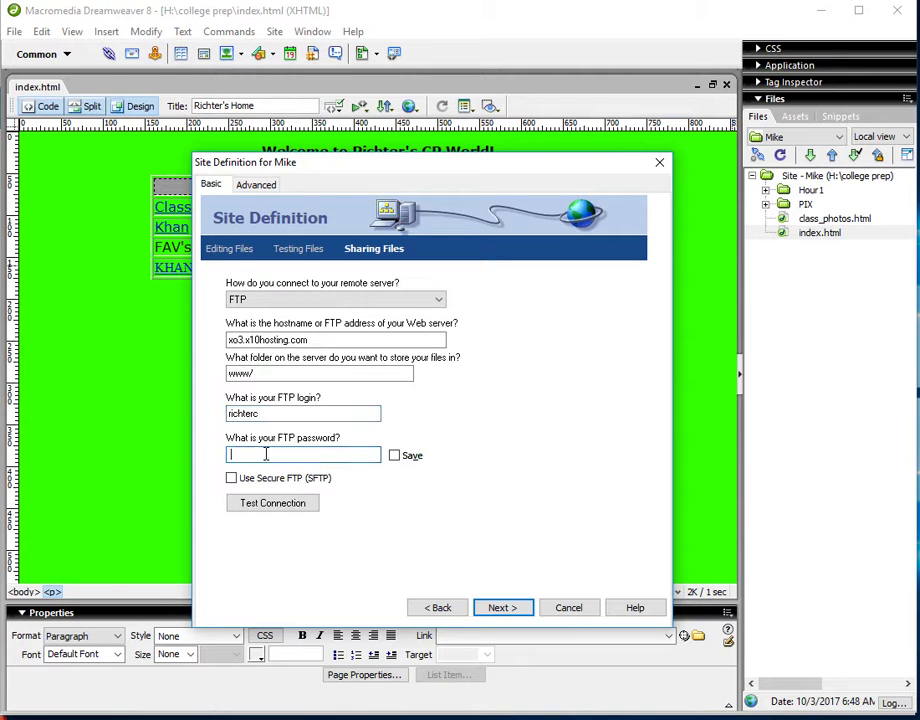
{"action": "type", "text": "p"}
Test the FTP connection successfully, then finish the site definition and close site management.
{"action": "left_click", "coordinate": [284, 510]}
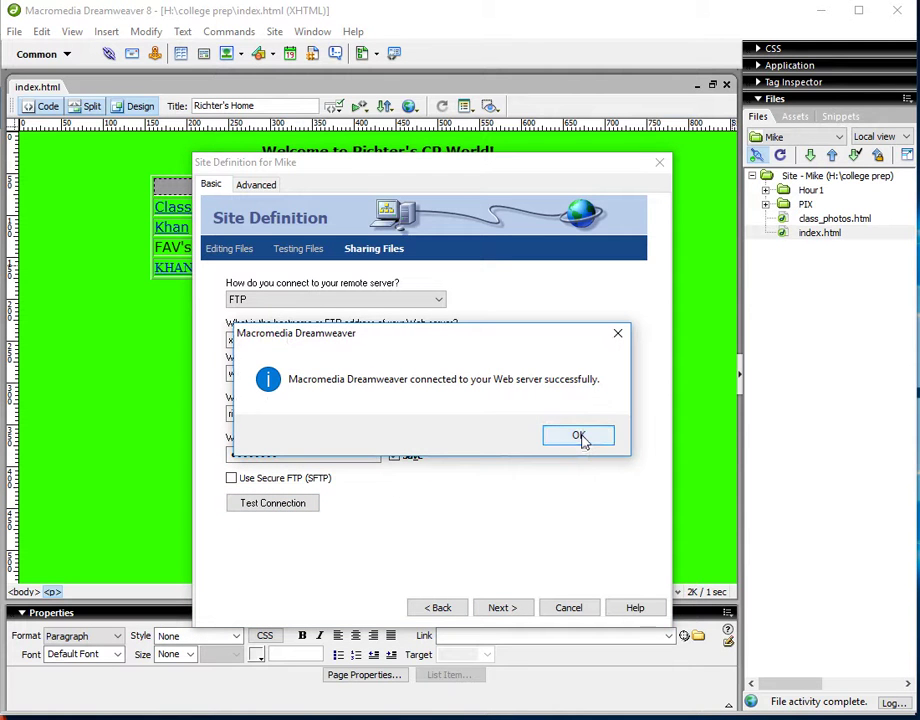
{"action": "left_click", "coordinate": [580, 437]}
{"action": "left_click", "coordinate": [502, 608]}
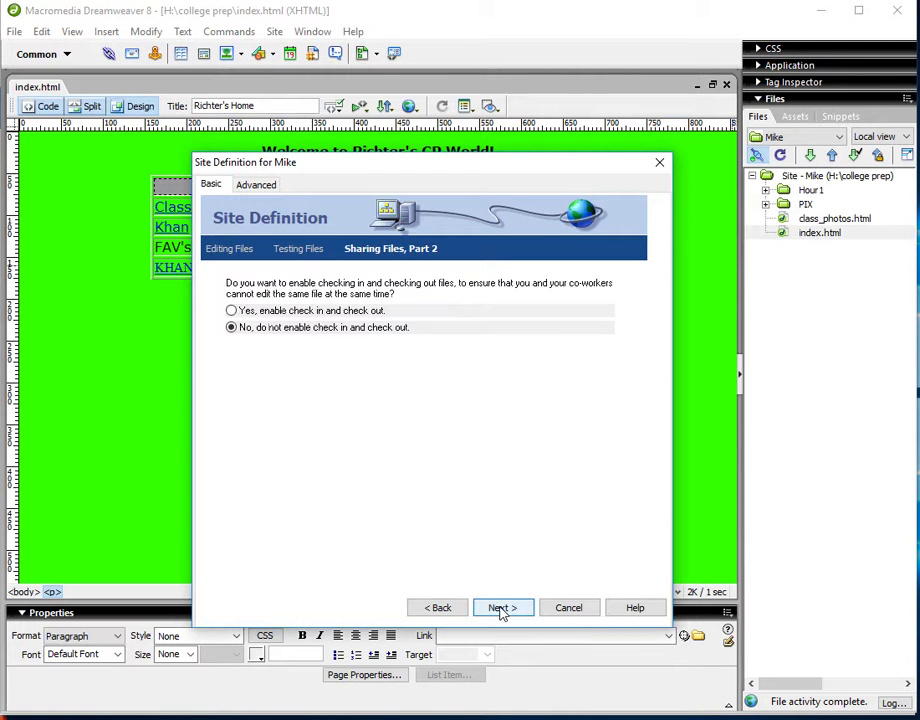
{"action": "left_click", "coordinate": [505, 608]}
{"action": "left_click", "coordinate": [505, 608]}
{"action": "left_click", "coordinate": [381, 445]}
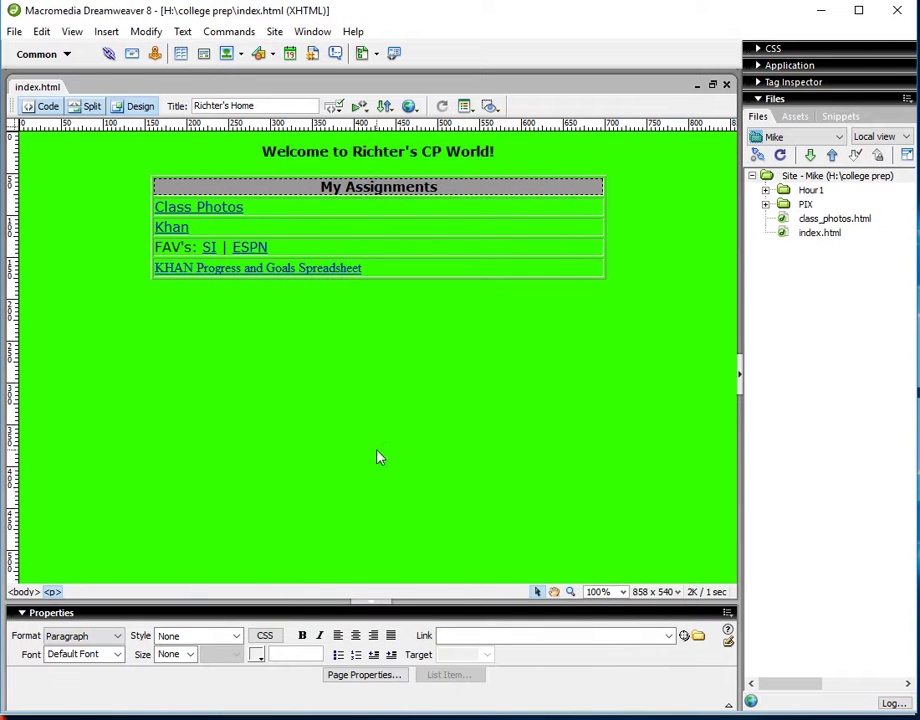
Connect to the x10host server, Put index.html with its dependent files, then return to Chrome.
{"action": "left_click", "coordinate": [757, 157]}
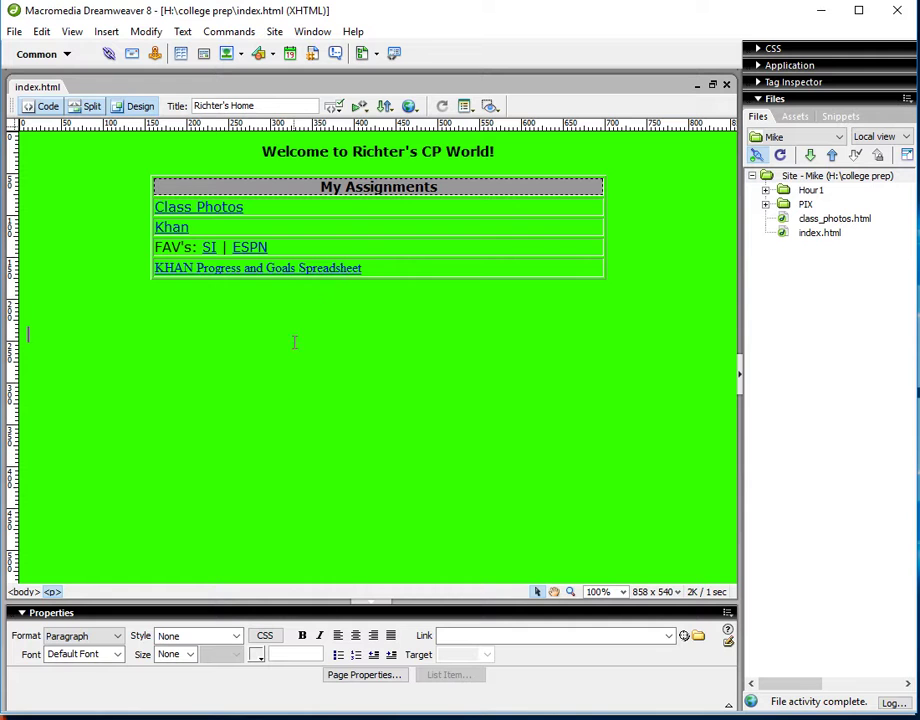
{"action": "left_click", "coordinate": [385, 105]}
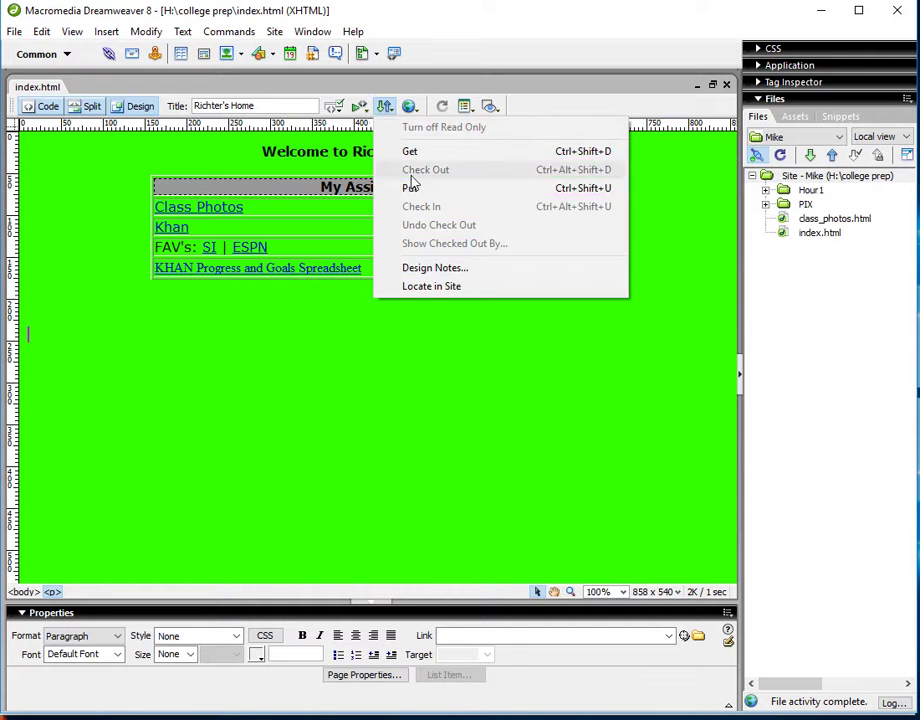
{"action": "left_click", "coordinate": [411, 187]}
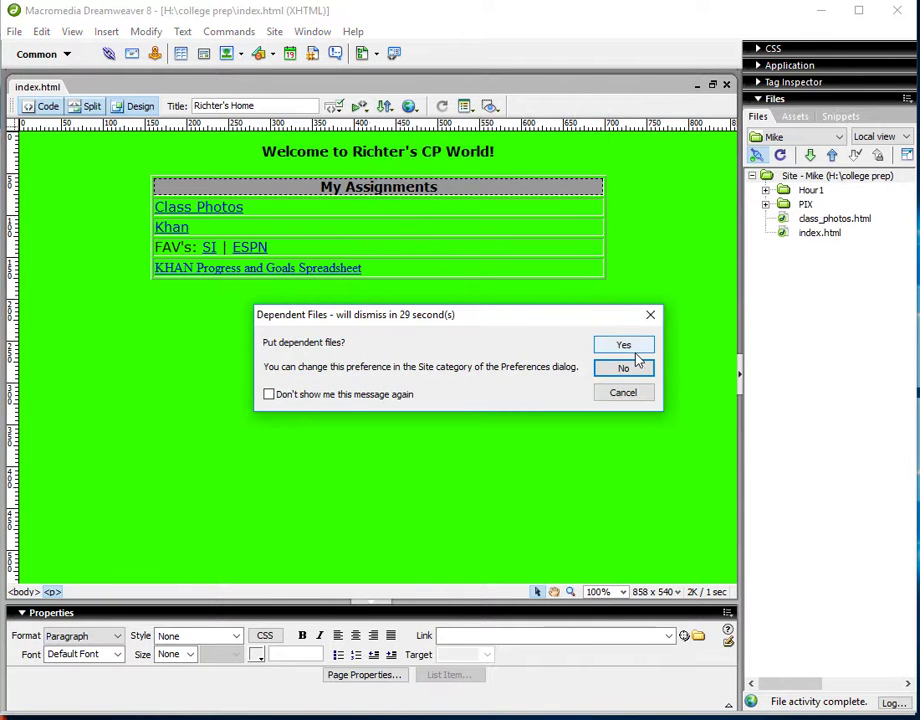
{"action": "left_click", "coordinate": [636, 361]}
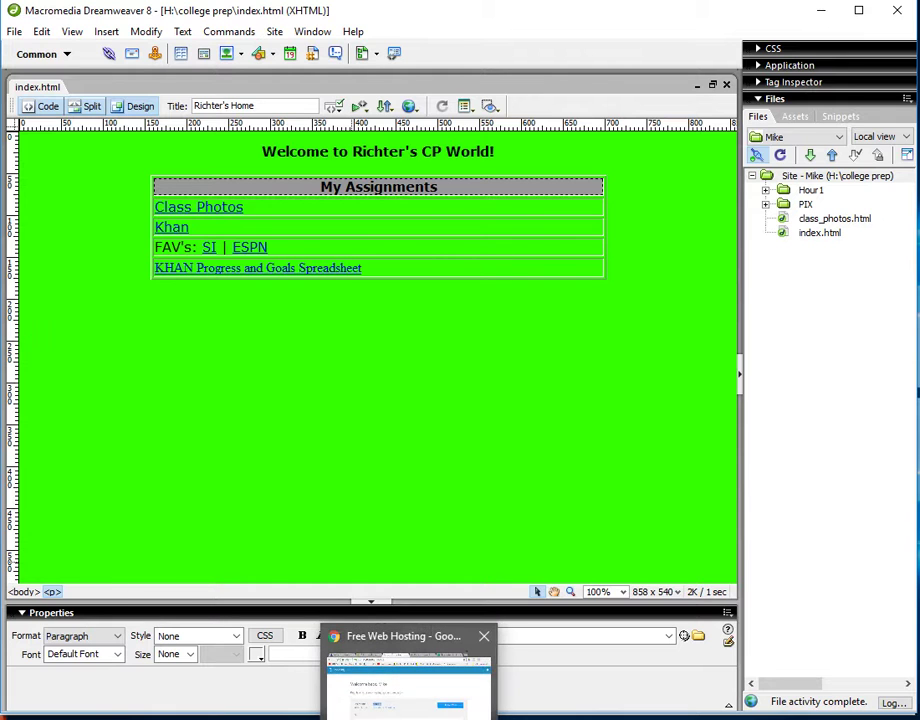
{"action": "left_click", "coordinate": [407, 694]}
Reload richtercp.x10host.com and follow its KHAN Progress and Goals Spreadsheet link.
{"action": "left_click", "coordinate": [314, 321]}
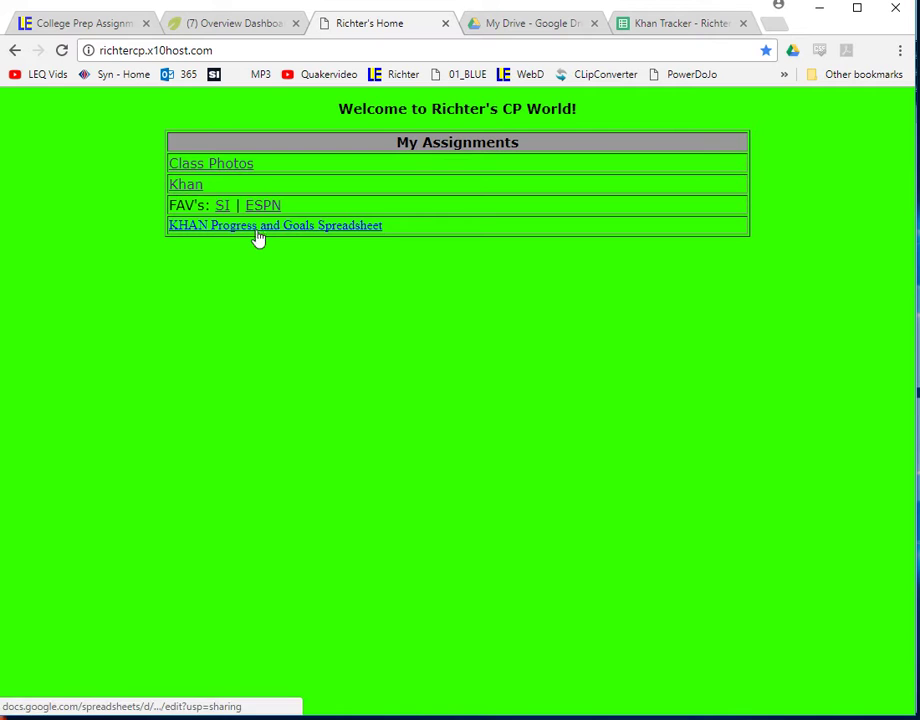
{"action": "left_click", "coordinate": [64, 51]}
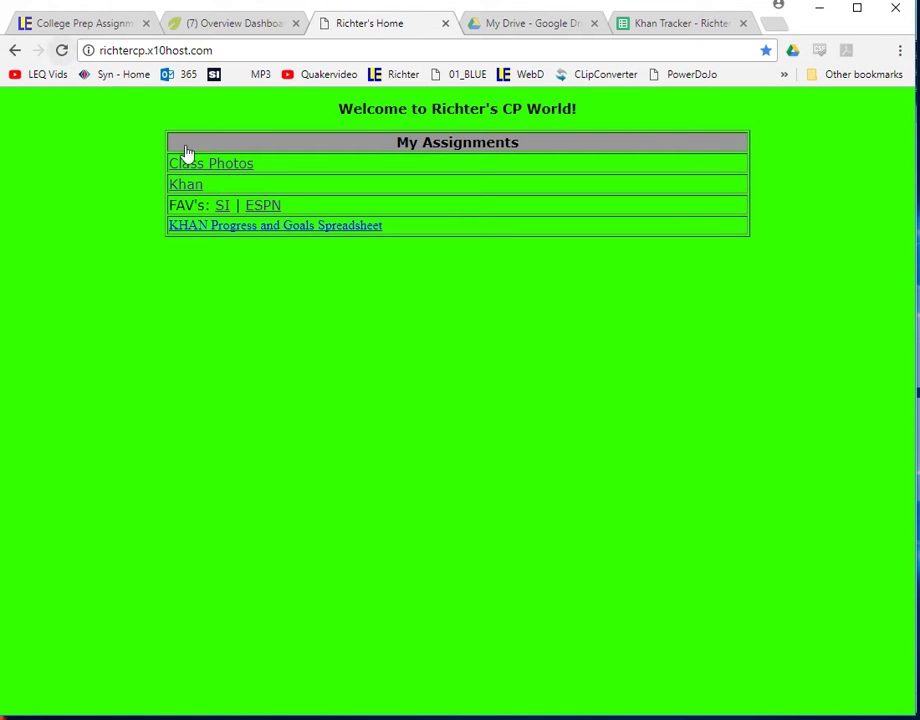
{"action": "left_click", "coordinate": [259, 226]}
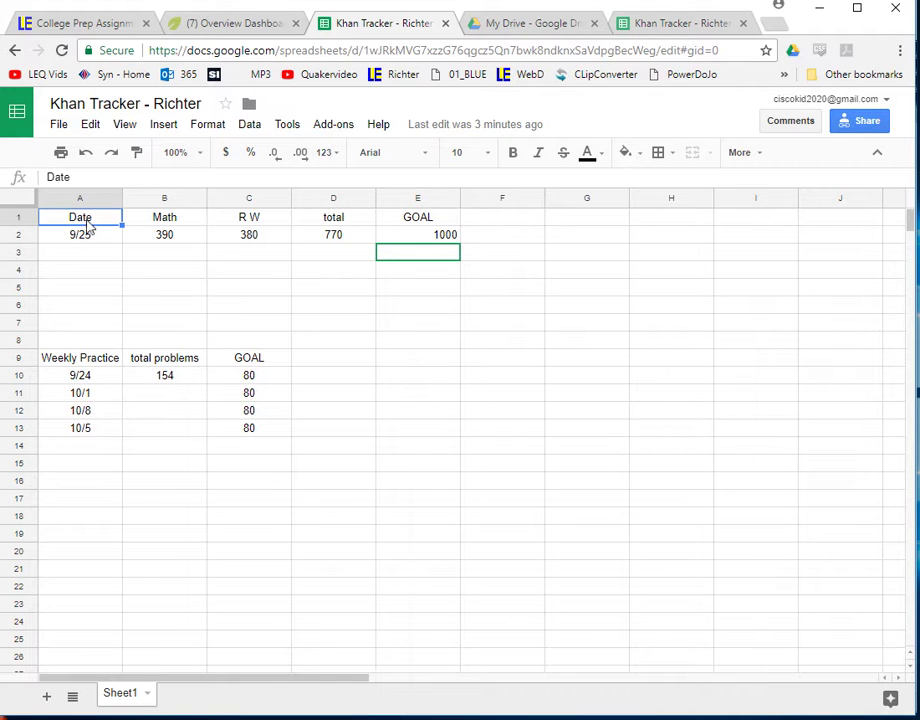
Fill header row A1:E1 (Date through GOAL) with gray.
{"action": "left_click_drag", "start_coordinate": [92, 231], "coordinate": [424, 230]}
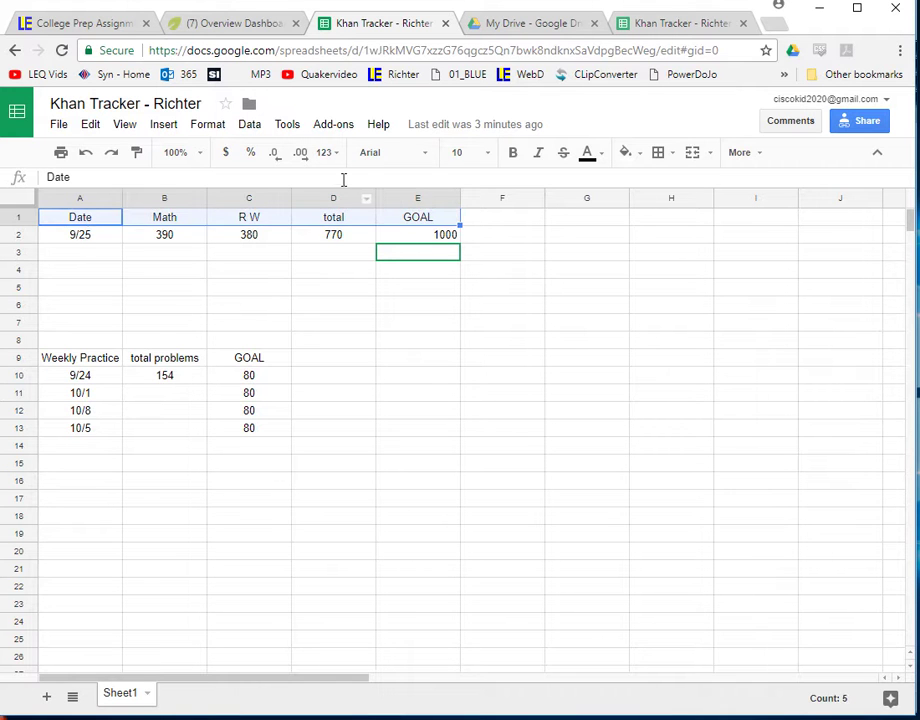
{"action": "left_click", "coordinate": [632, 160]}
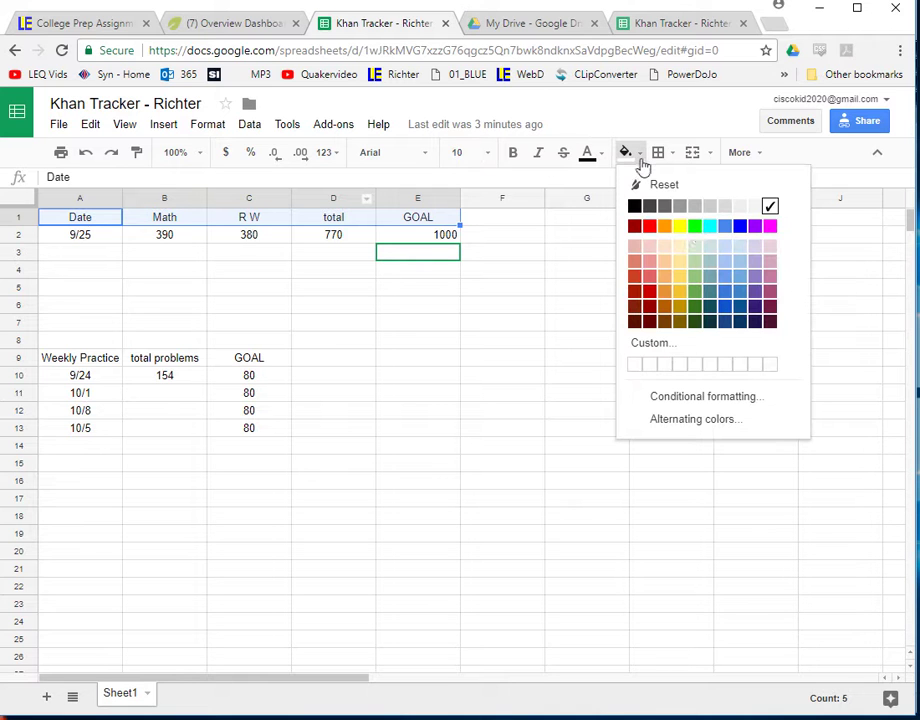
{"action": "left_click", "coordinate": [697, 207]}
{"action": "left_click", "coordinate": [423, 380]}
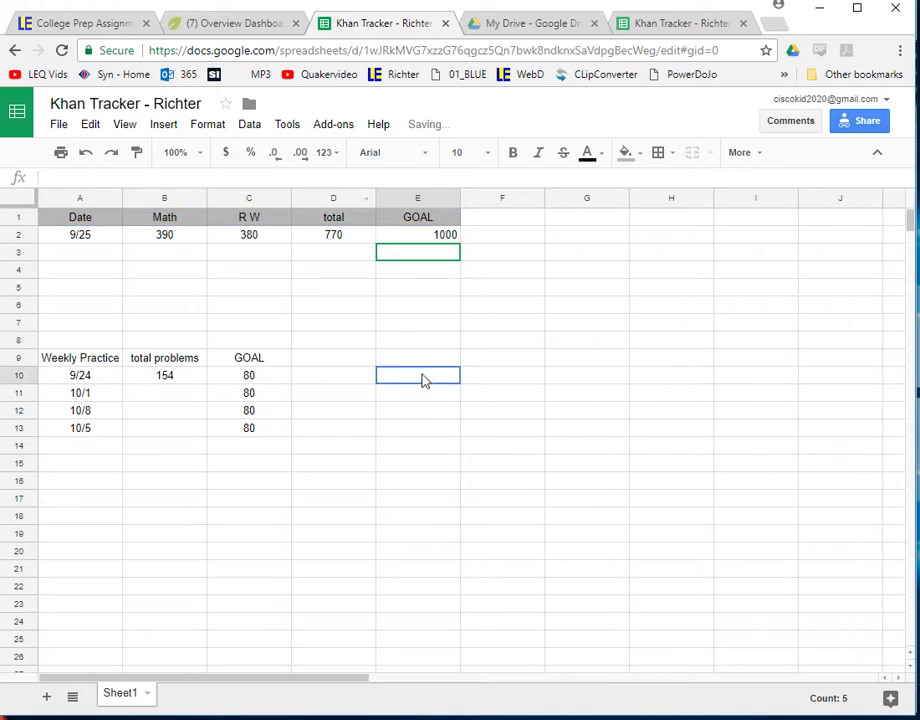
Fill the Weekly Practice header row A9:C9 with dark gray 2.
{"action": "left_click", "coordinate": [116, 362]}
{"action": "left_click_drag", "start_coordinate": [116, 362], "coordinate": [261, 359]}
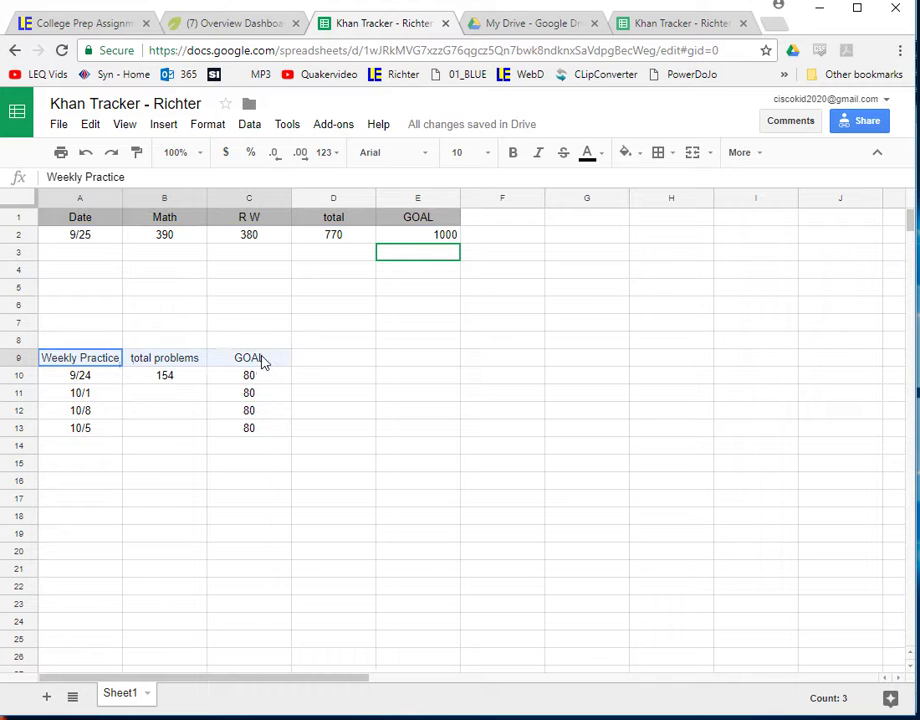
{"action": "left_click", "coordinate": [638, 160]}
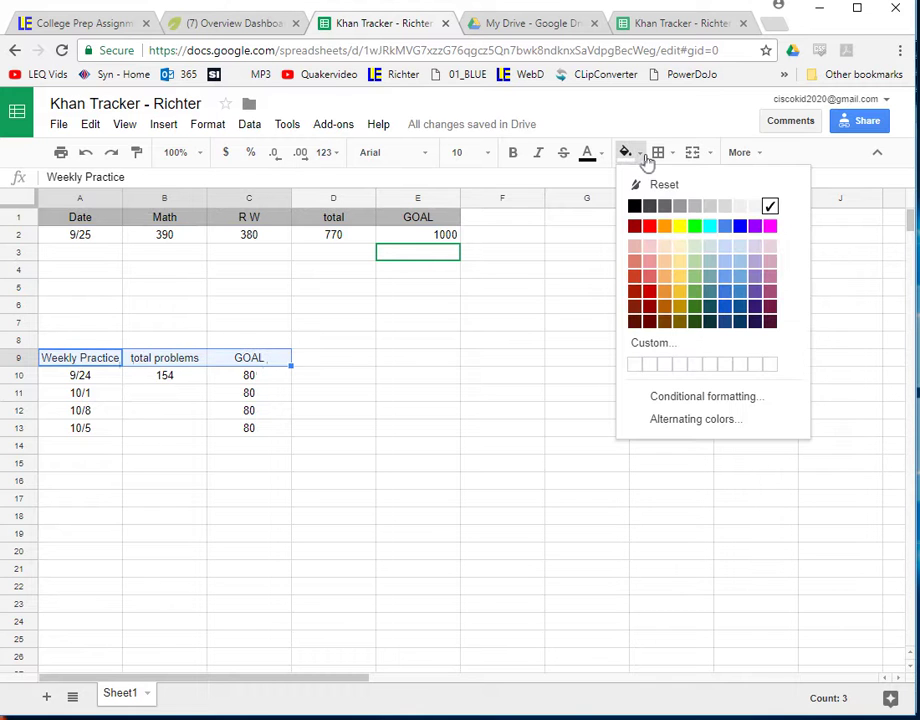
{"action": "left_click", "coordinate": [681, 207]}
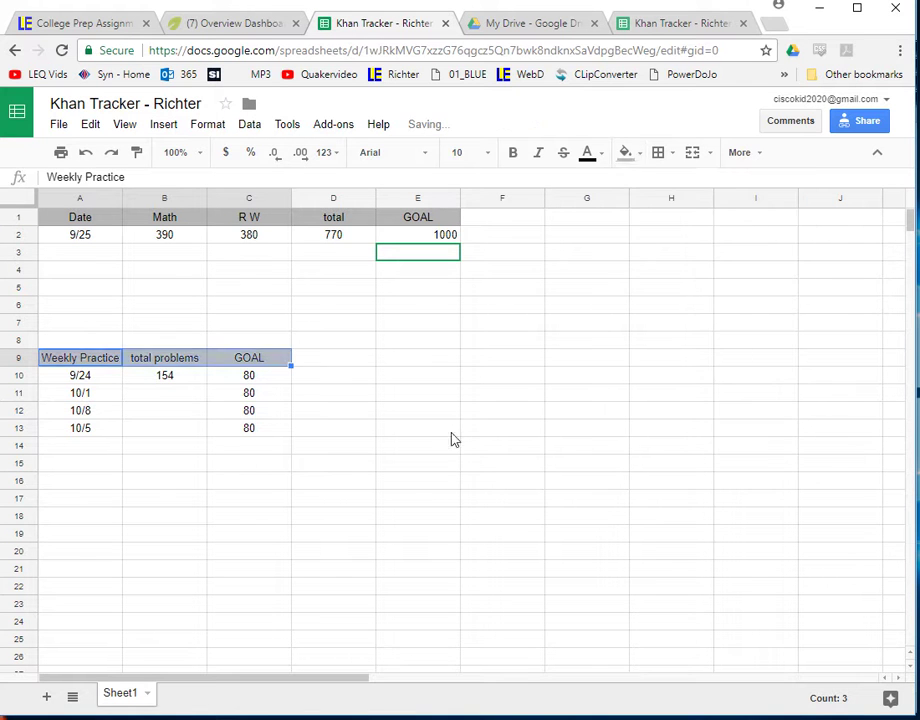
{"action": "left_click", "coordinate": [436, 430]}
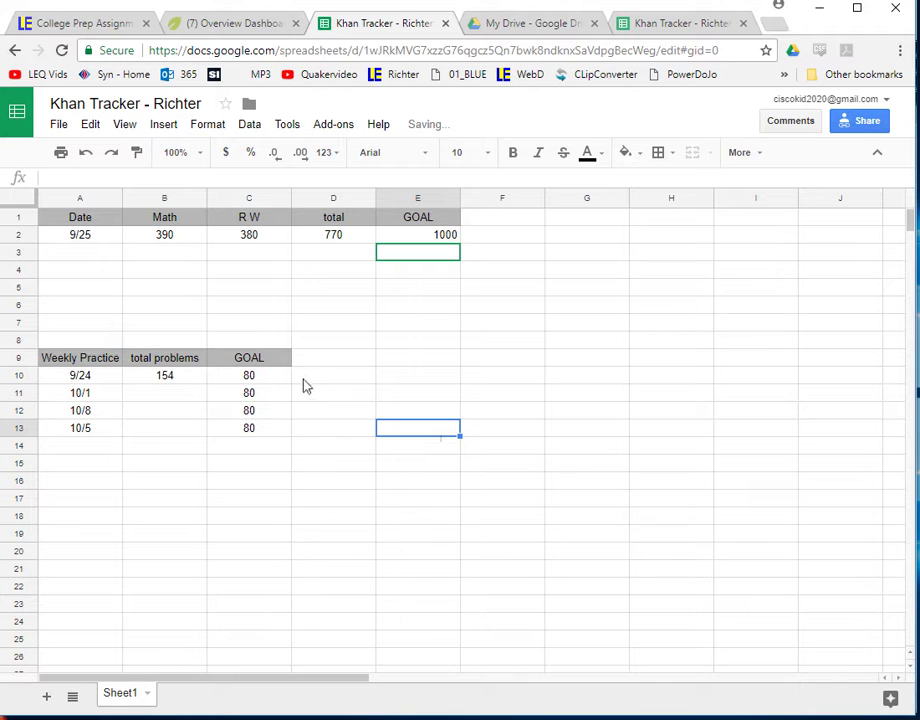